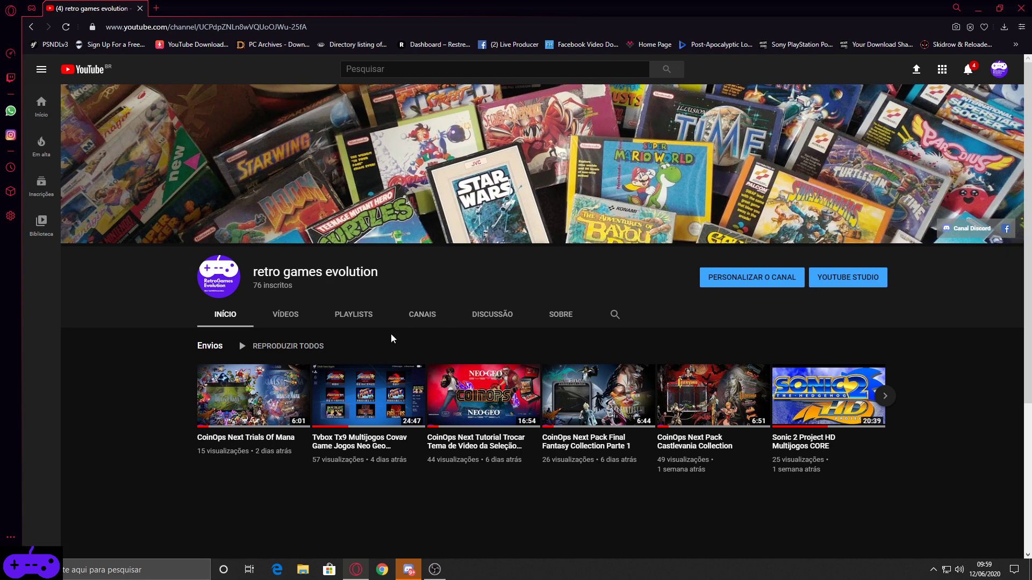
# Step: Switch from the browser to the desktop and open the ARTWORK SYSTEMS PASTA COLLECTIONS folder inside Nova pasta
pyautogui.click(978, 7)
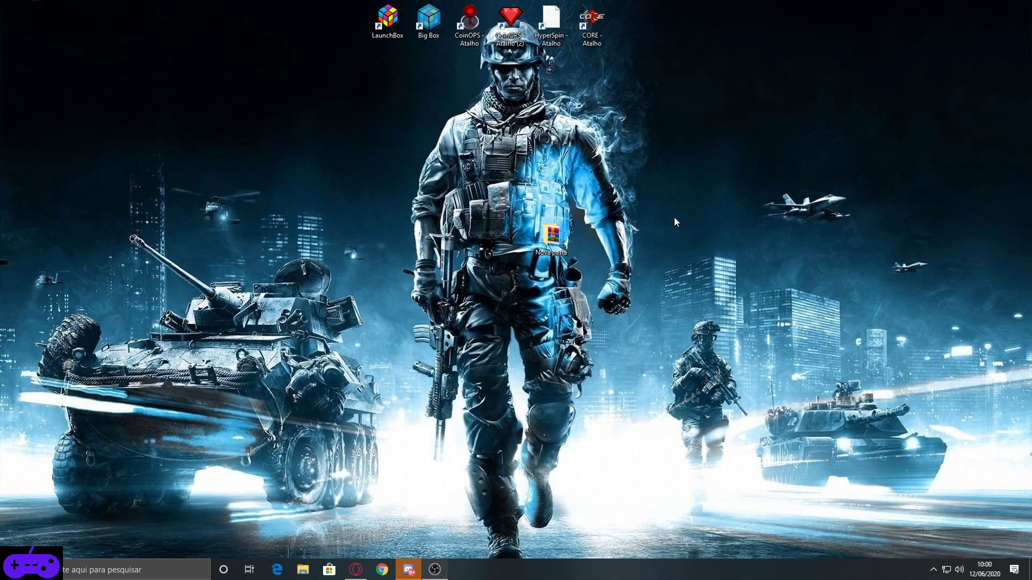
pyautogui.doubleClick(562, 239)
pyautogui.moveTo(276, 76); pyautogui.dragTo(792, 111)
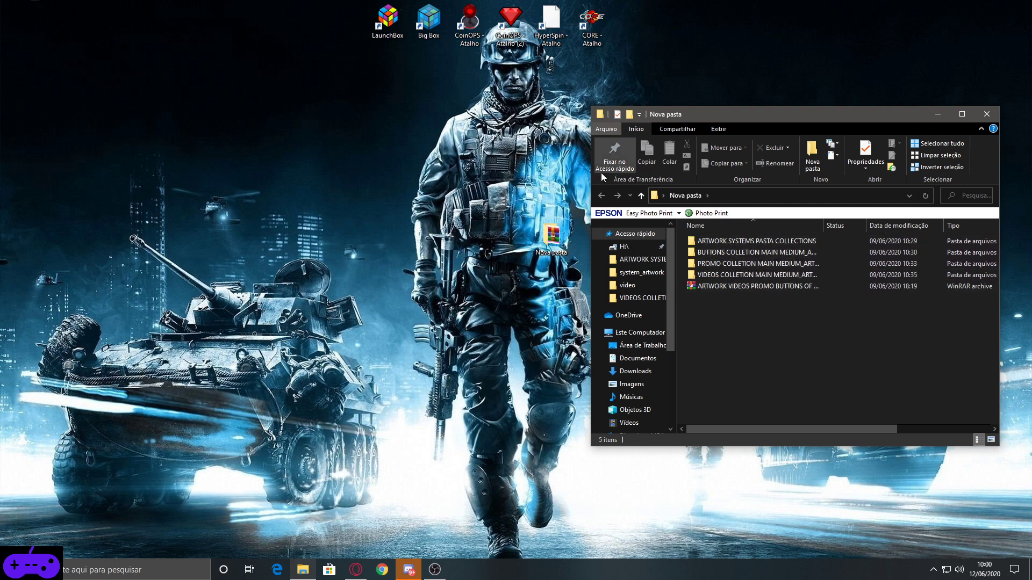
pyautogui.doubleClick(712, 240)
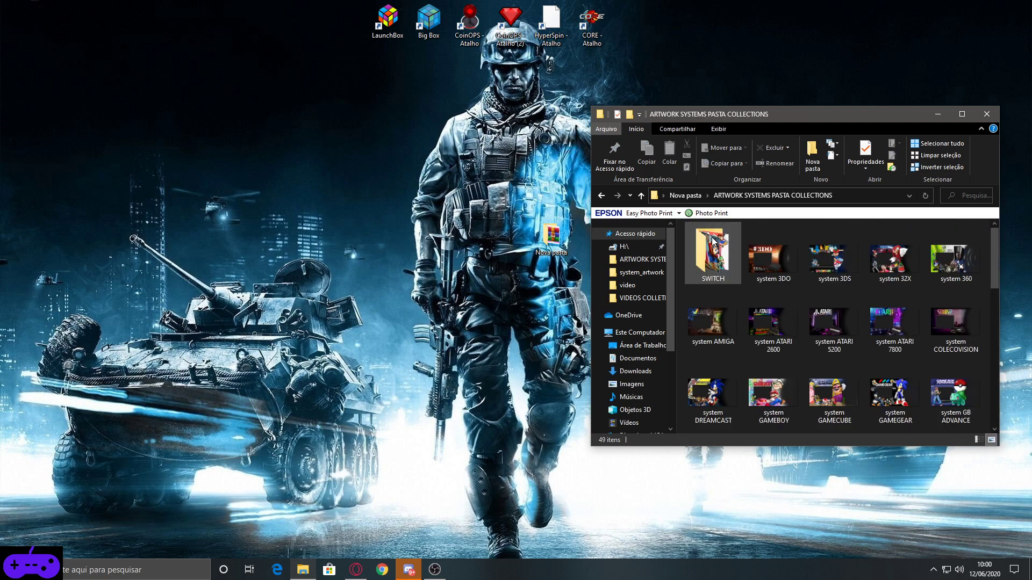
# Step: Preview the system artwork images one after another, from system 3DO through system DREAMCAST, and close the viewer
pyautogui.doubleClick(752, 260)
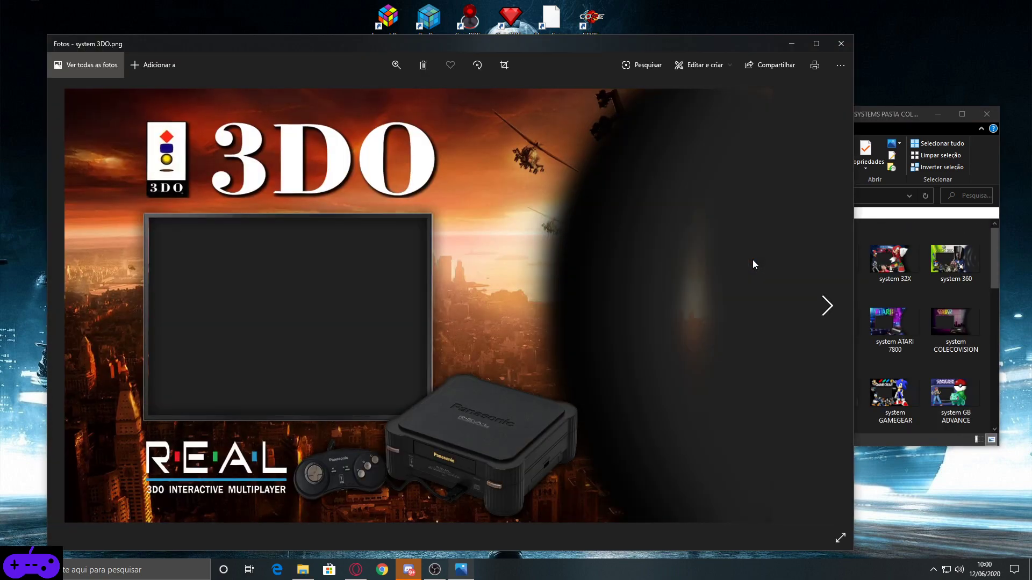
pyautogui.click(824, 310)
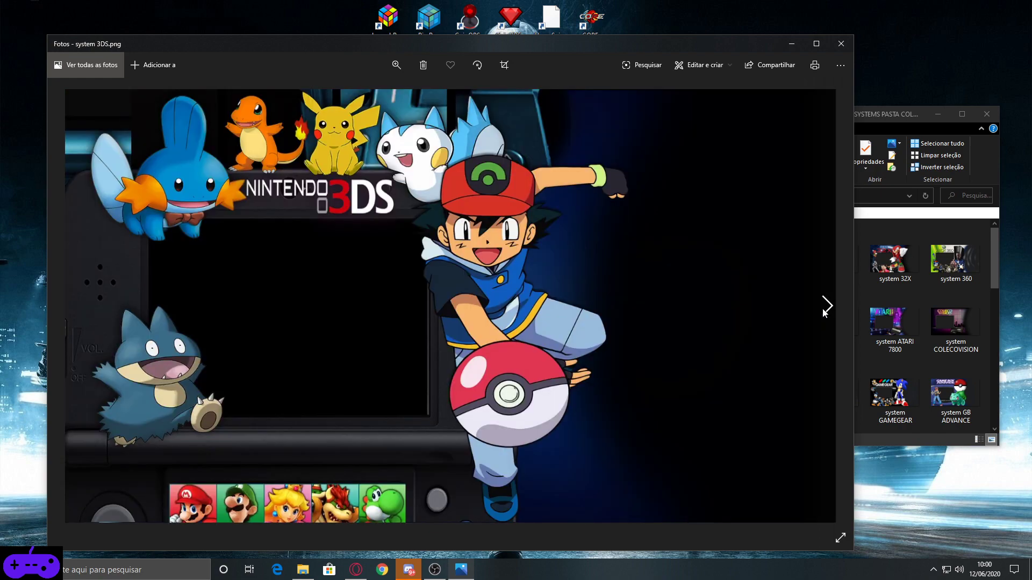
pyautogui.click(825, 307)
pyautogui.click(825, 310)
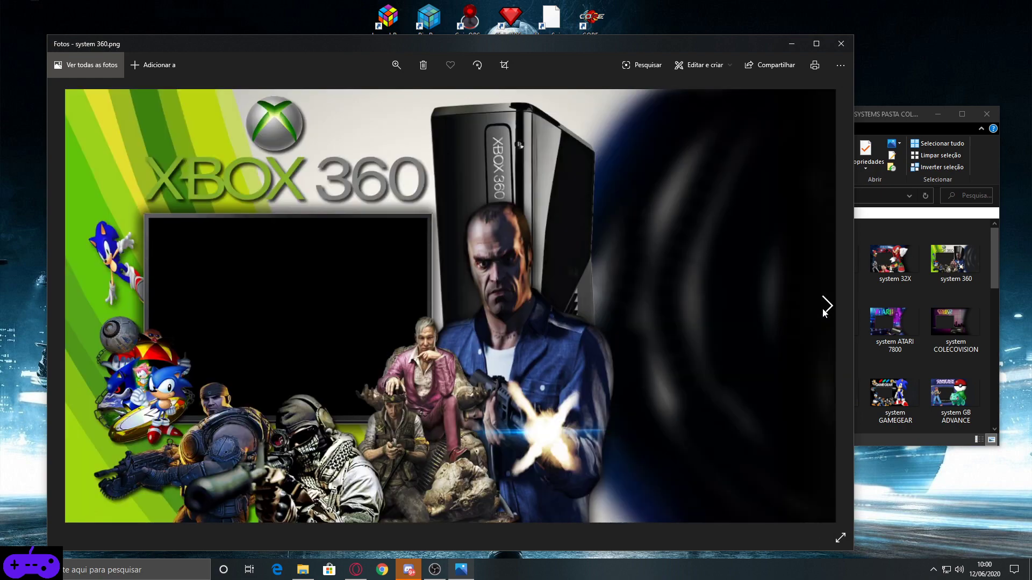
pyautogui.click(825, 312)
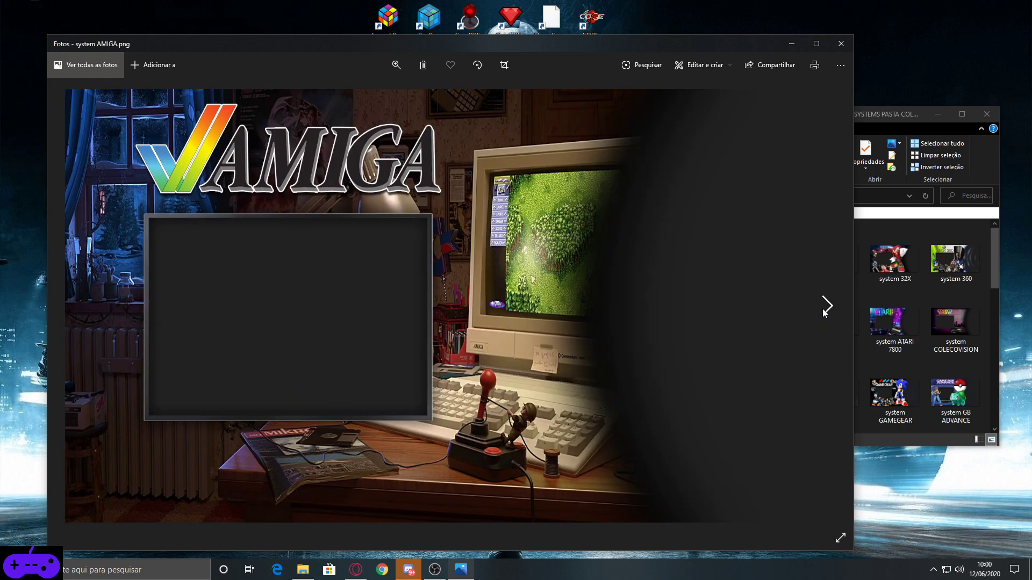
pyautogui.click(825, 312)
pyautogui.click(825, 311)
pyautogui.click(825, 312)
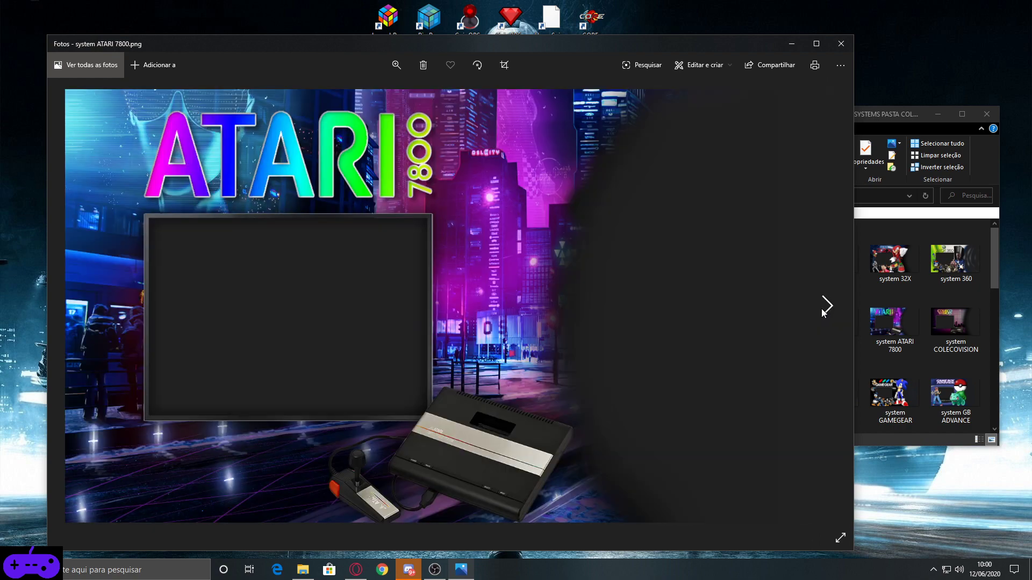
pyautogui.click(825, 312)
pyautogui.click(824, 313)
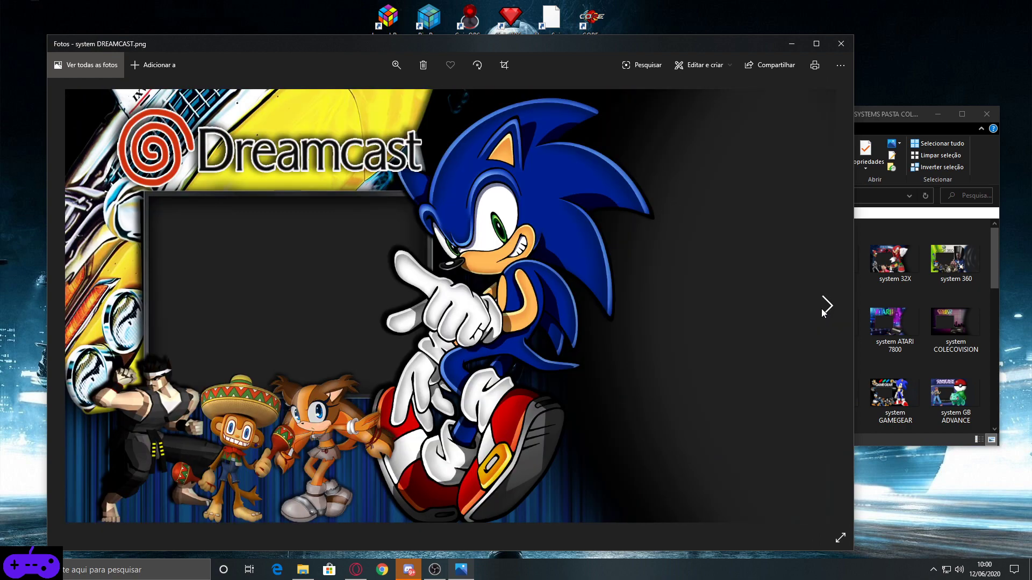
pyautogui.click(840, 44)
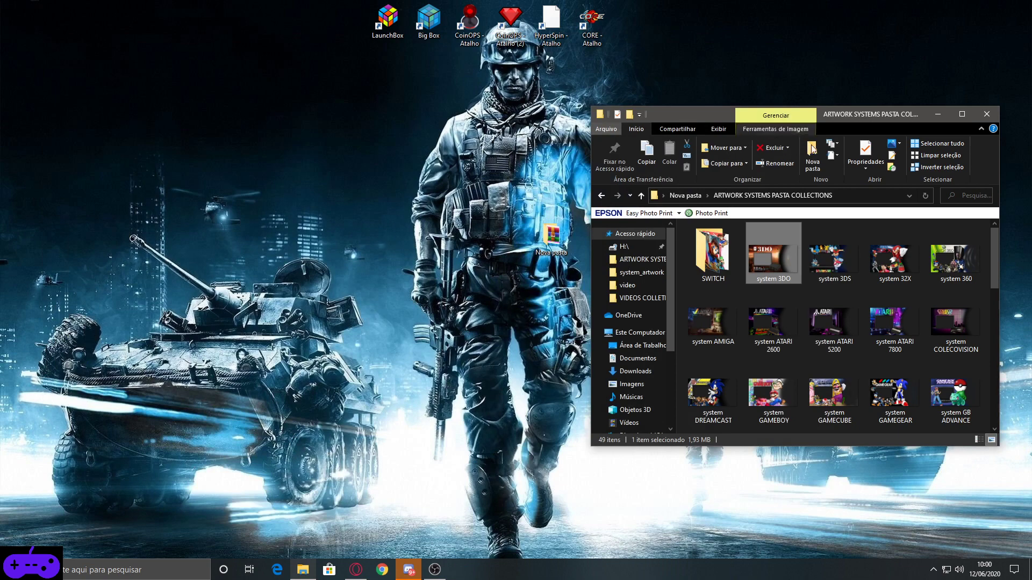
# Step: Return to Nova pasta and open the CoinOPS shortcut's file location in a second window beside it
pyautogui.press('BackSpace')
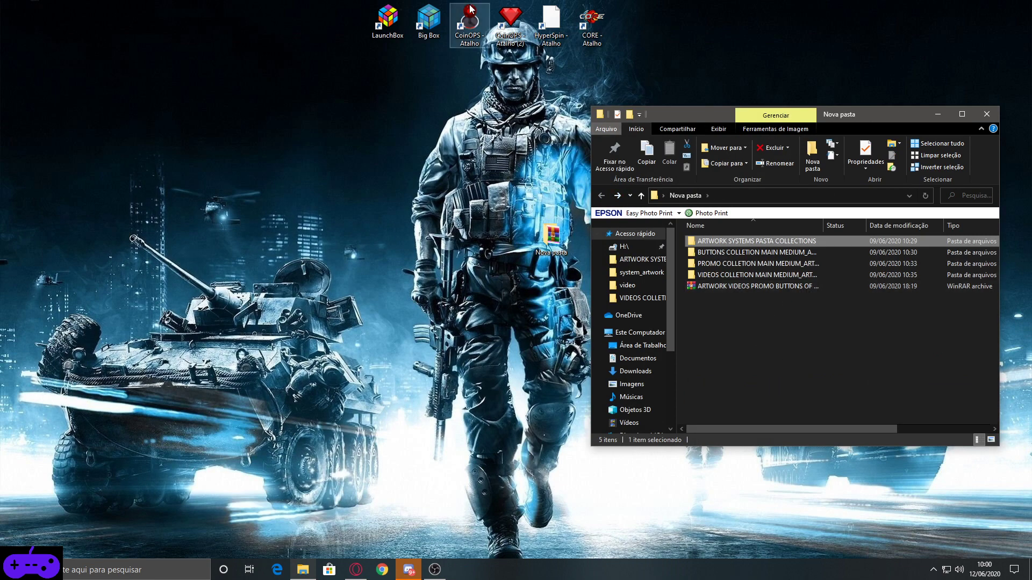
pyautogui.rightClick(459, 28)
pyautogui.click(469, 49)
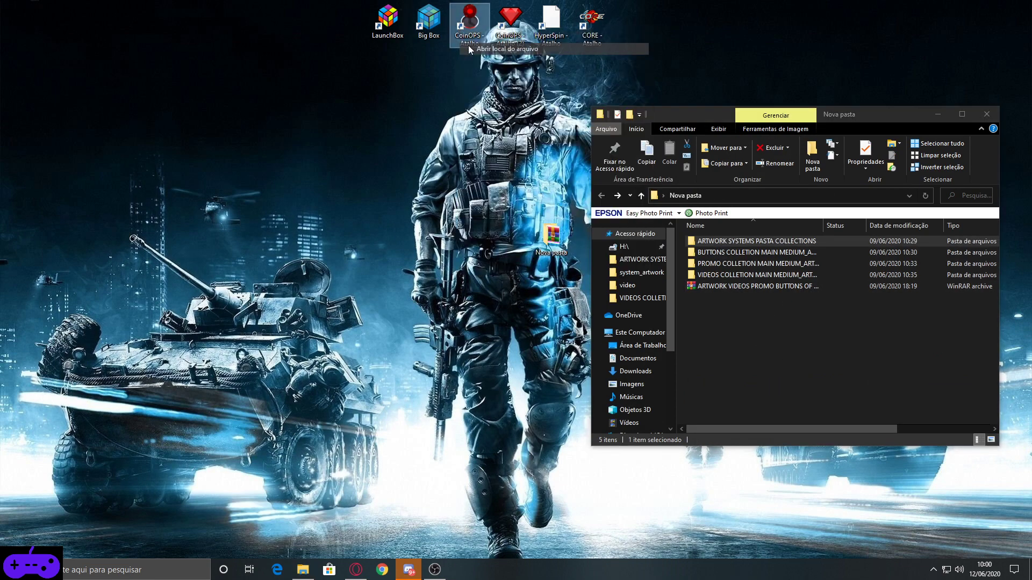
pyautogui.moveTo(870, 135); pyautogui.dragTo(392, 115)
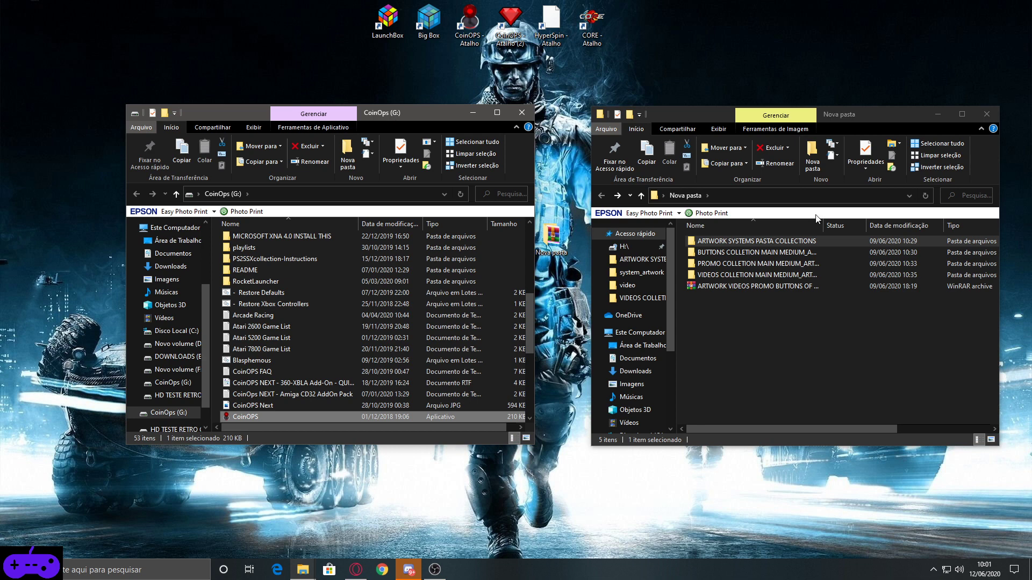
pyautogui.moveTo(527, 330); pyautogui.dragTo(534, 241)
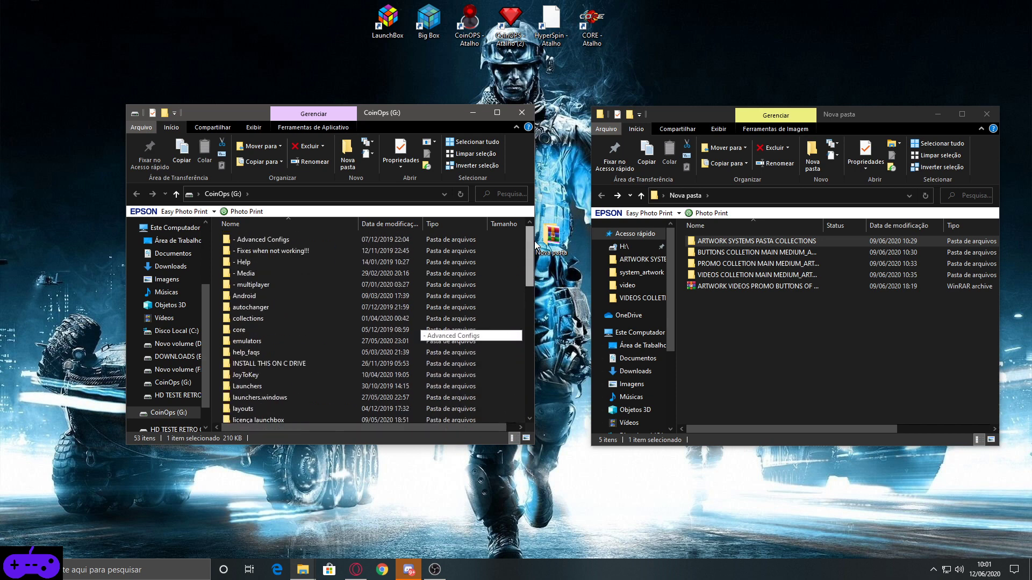
pyautogui.click(751, 252)
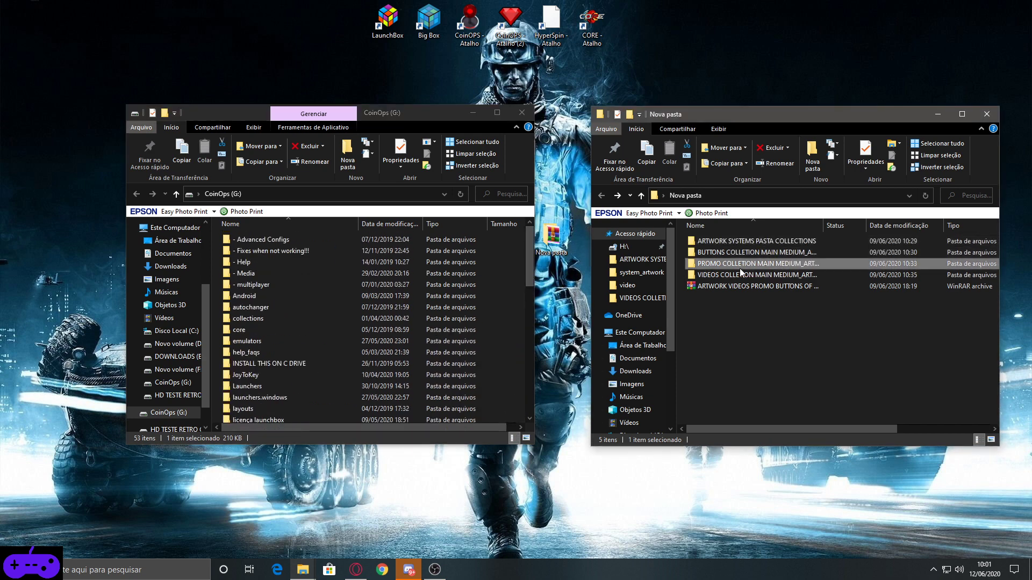
pyautogui.click(740, 241)
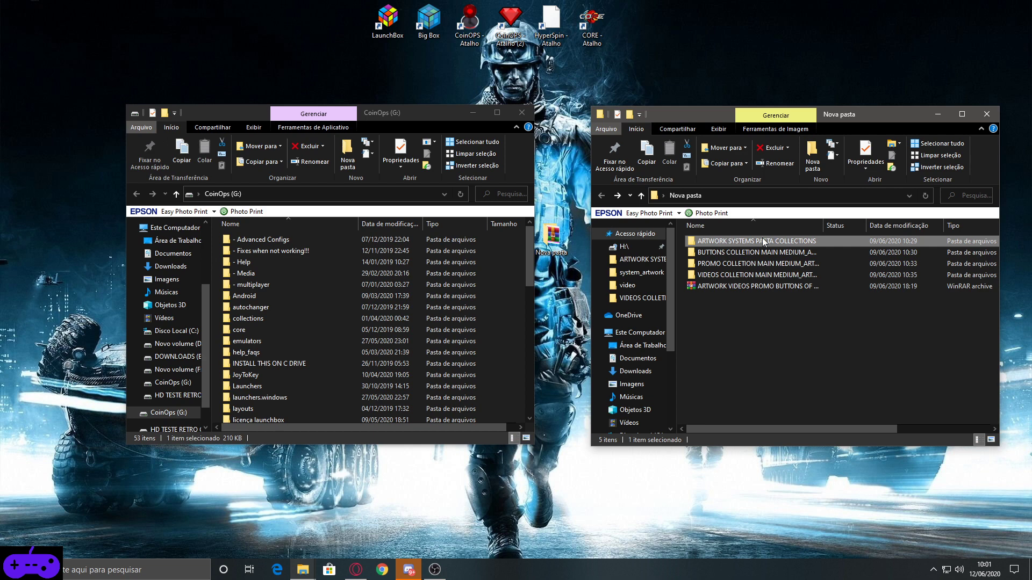
pyautogui.click(763, 242)
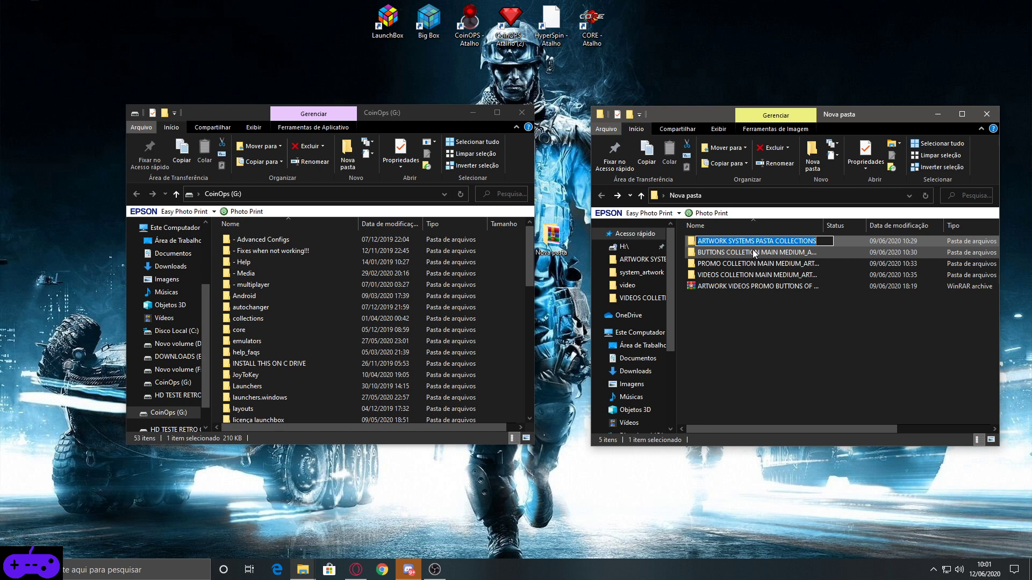
pyautogui.click(843, 243)
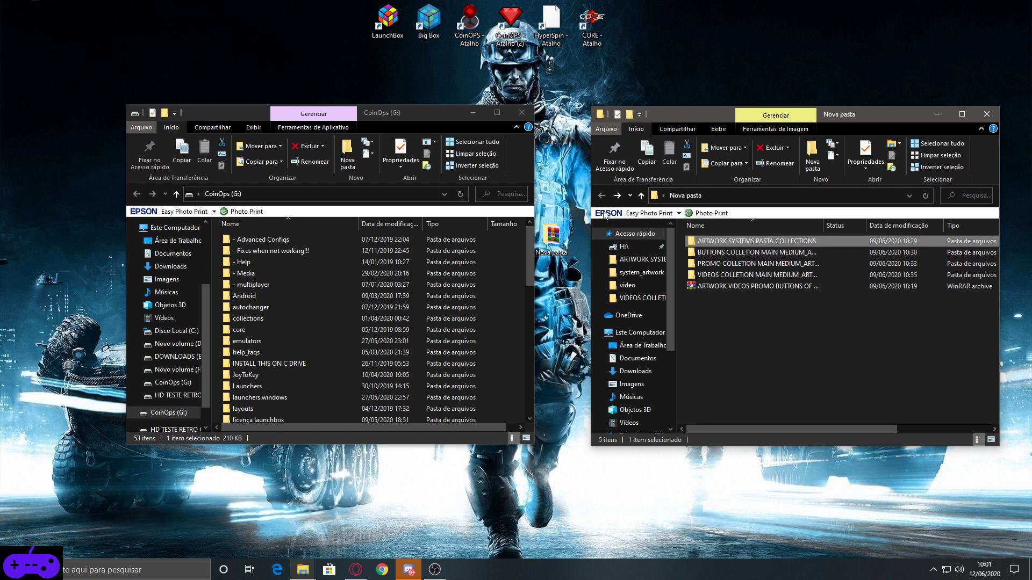
# Step: Open the collections folder on the CoinOps drive and the ARTWORK SYSTEMS PASTA COLLECTIONS folder in the other window
pyautogui.doubleClick(231, 319)
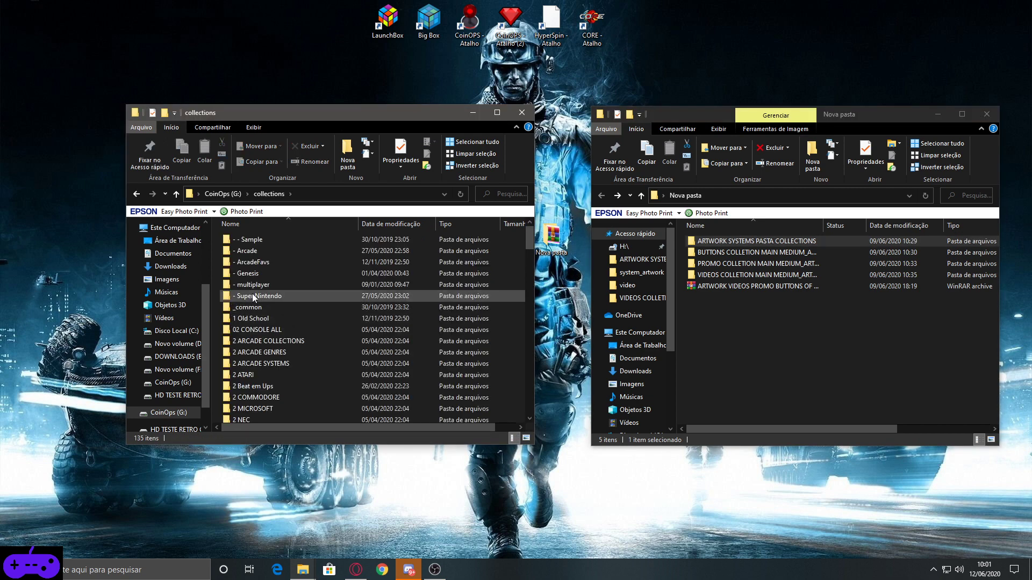
pyautogui.click(256, 287)
pyautogui.doubleClick(712, 245)
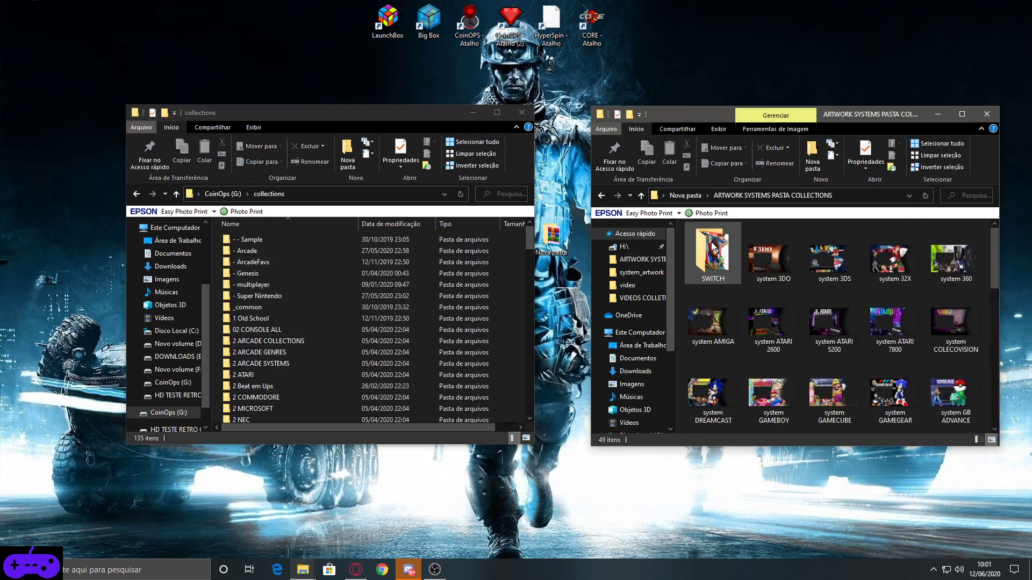
# Step: Look through the system artwork thumbnails, select system DREAMCAST and preview that image
pyautogui.click(754, 277)
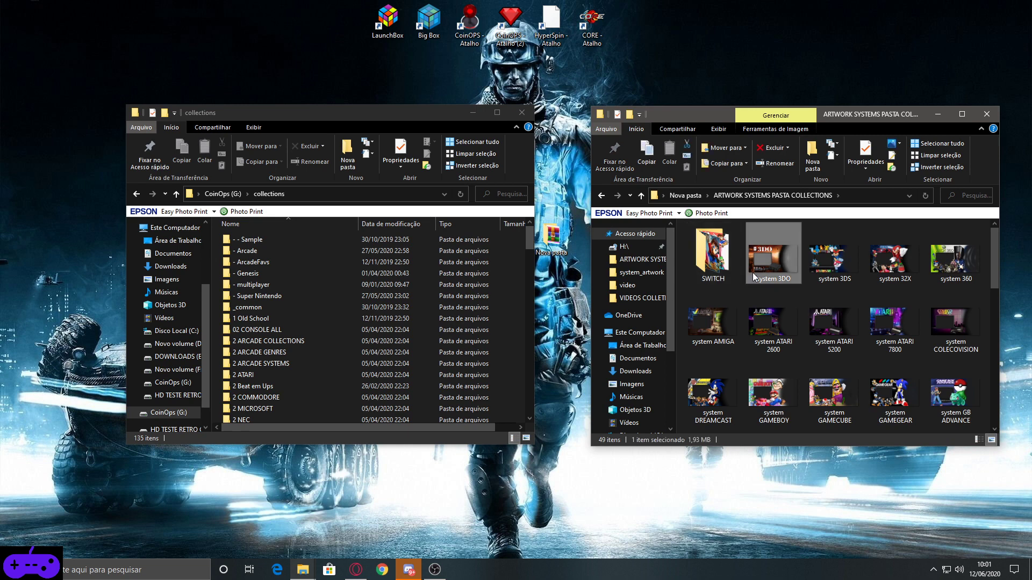
pyautogui.press('Right')
pyautogui.press('Right')
pyautogui.press('Down')
pyautogui.press('Down')
pyautogui.press('Down')
pyautogui.press('Down')
pyautogui.press('Down')
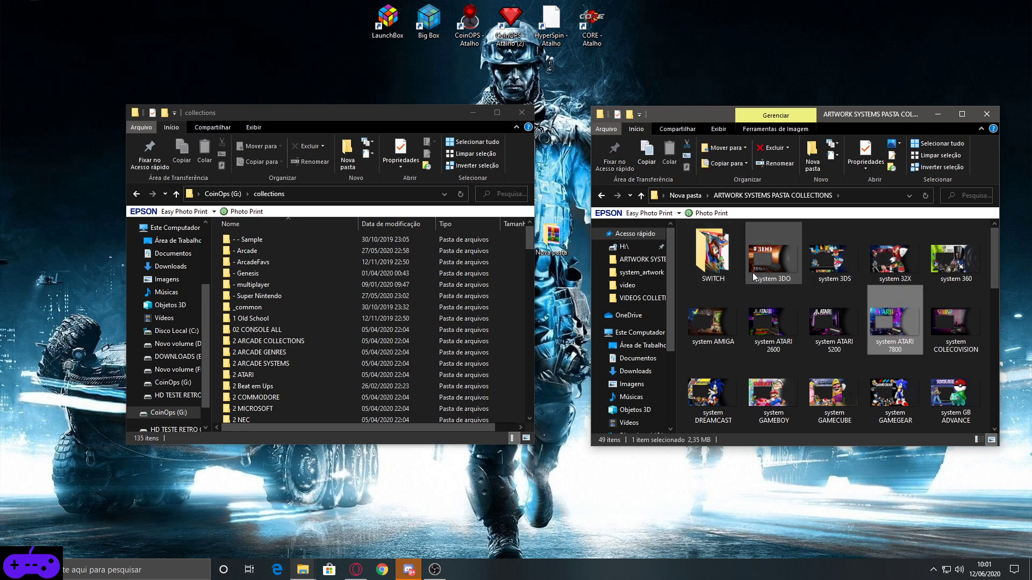
pyautogui.press('Up')
pyautogui.press('Left')
pyautogui.press('Left')
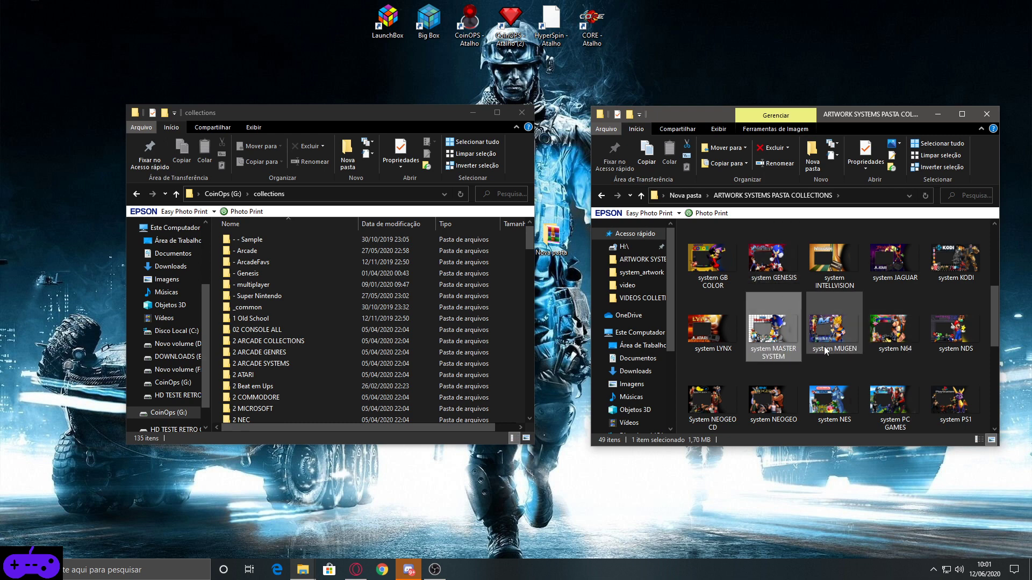
pyautogui.press('Up')
pyautogui.press('Up')
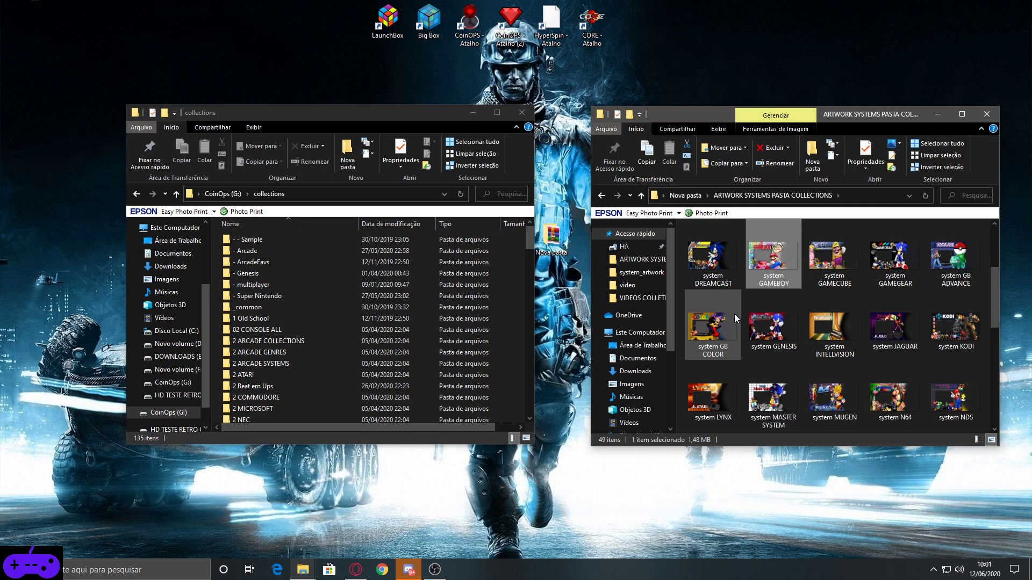
pyautogui.click(699, 245)
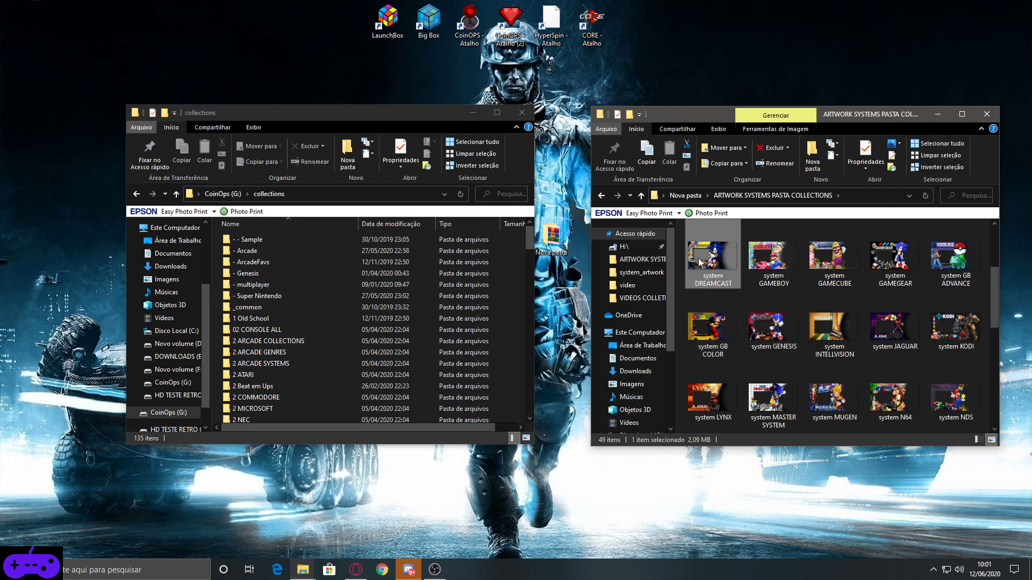
pyautogui.doubleClick(714, 267)
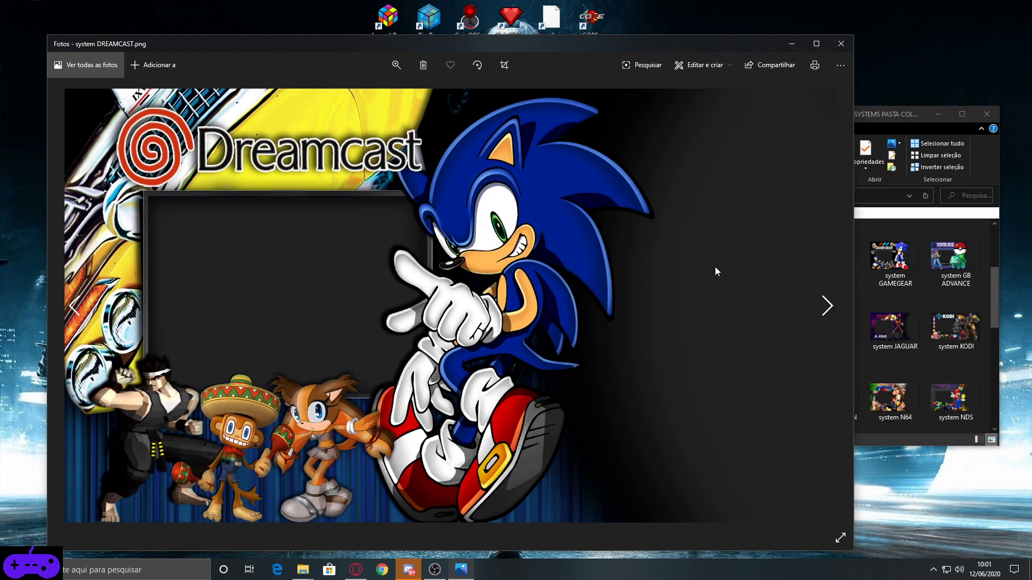
pyautogui.click(848, 49)
# Step: Look through the Sega folders in the collections folder for the Dreamcast collection
pyautogui.click(248, 304)
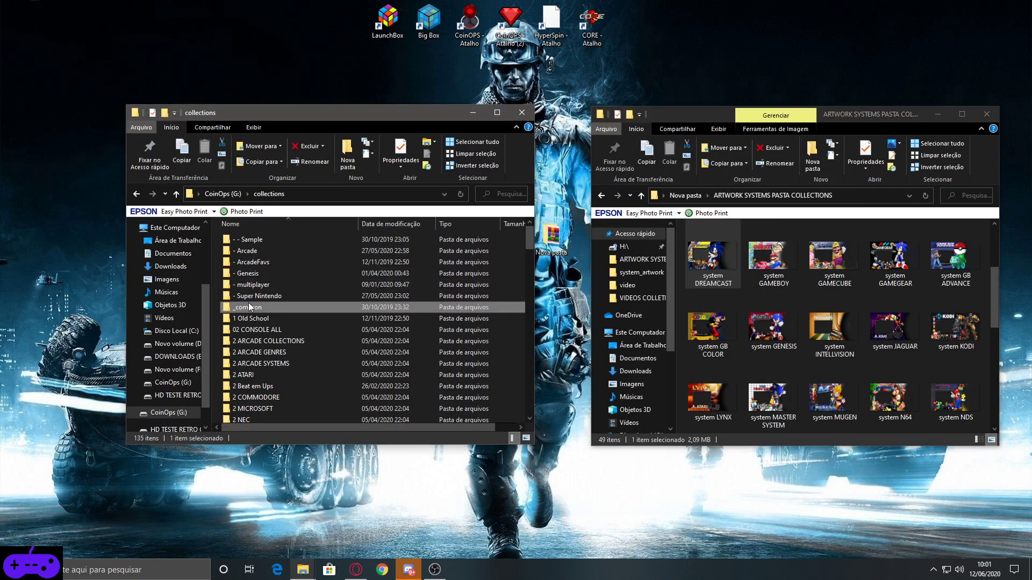
pyautogui.scroll(-20, 249, 302)
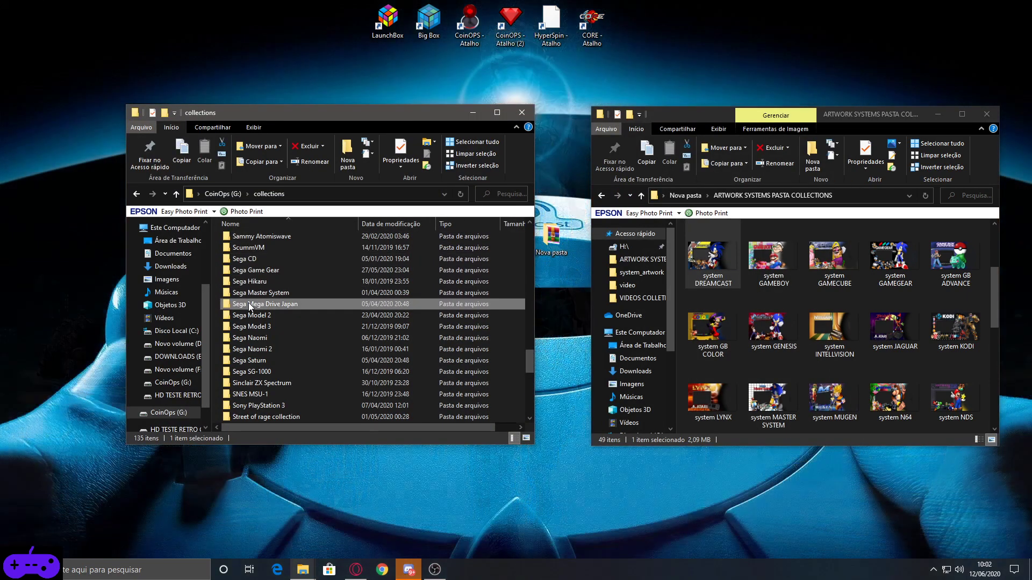
pyautogui.write('sega sg')
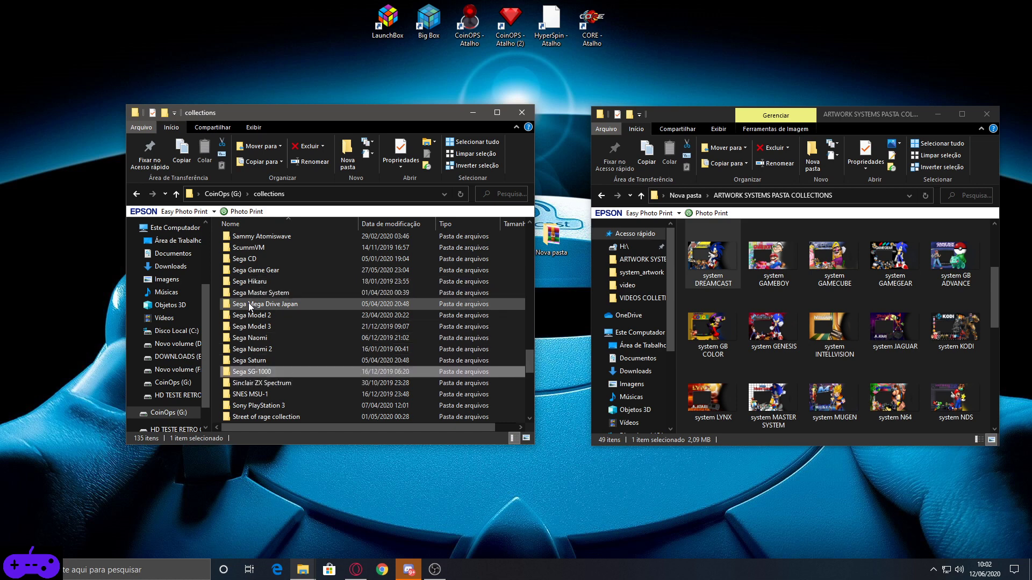
pyautogui.press('Up')
pyautogui.press('Up')
pyautogui.press('Up')
pyautogui.press('Up')
pyautogui.press('Up')
pyautogui.press('Up')
pyautogui.press('Up')
pyautogui.press('Up')
pyautogui.press('Up')
pyautogui.press('Up')
pyautogui.press('Up')
pyautogui.press('Up')
pyautogui.press('Up')
pyautogui.press('Up')
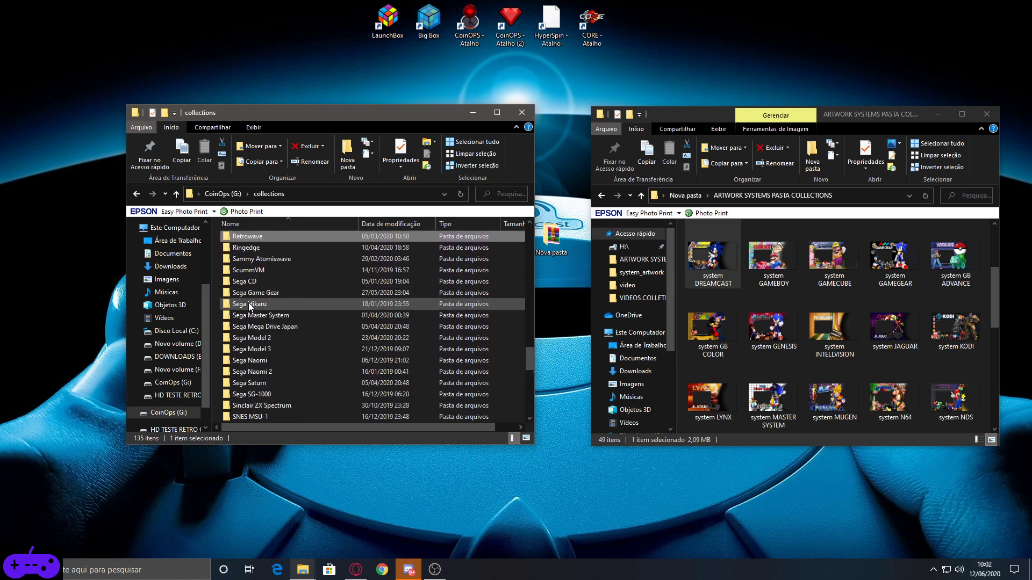
pyautogui.press('Down')
pyautogui.press('Down')
pyautogui.press('Down')
pyautogui.press('Down')
pyautogui.press('Down')
pyautogui.press('Down')
pyautogui.press('Down')
pyautogui.press('Down')
pyautogui.press('Down')
pyautogui.press('Down')
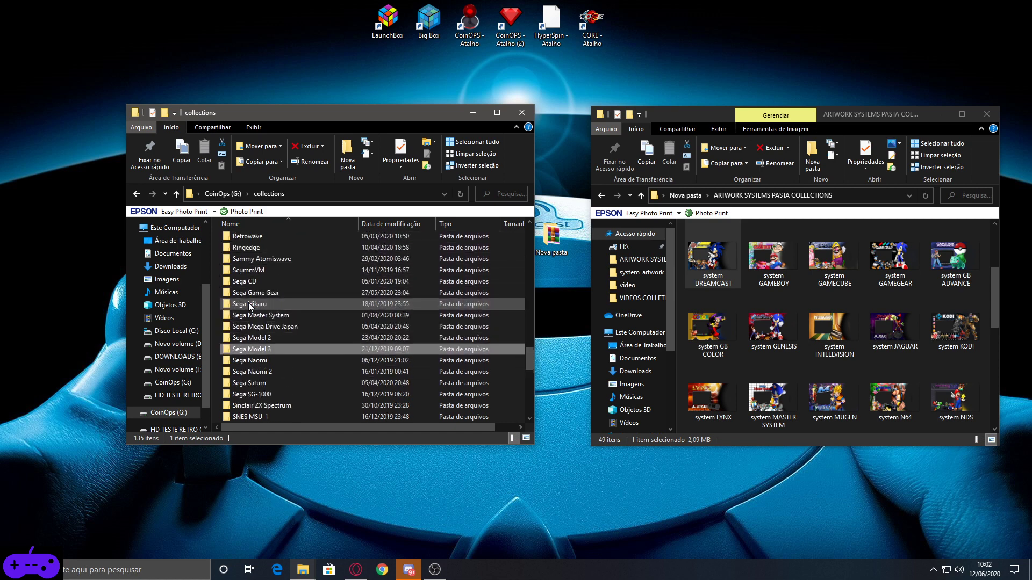
# Step: Find the Dreamcast folder in collections and open its system_artwork subfolder
pyautogui.write('d')
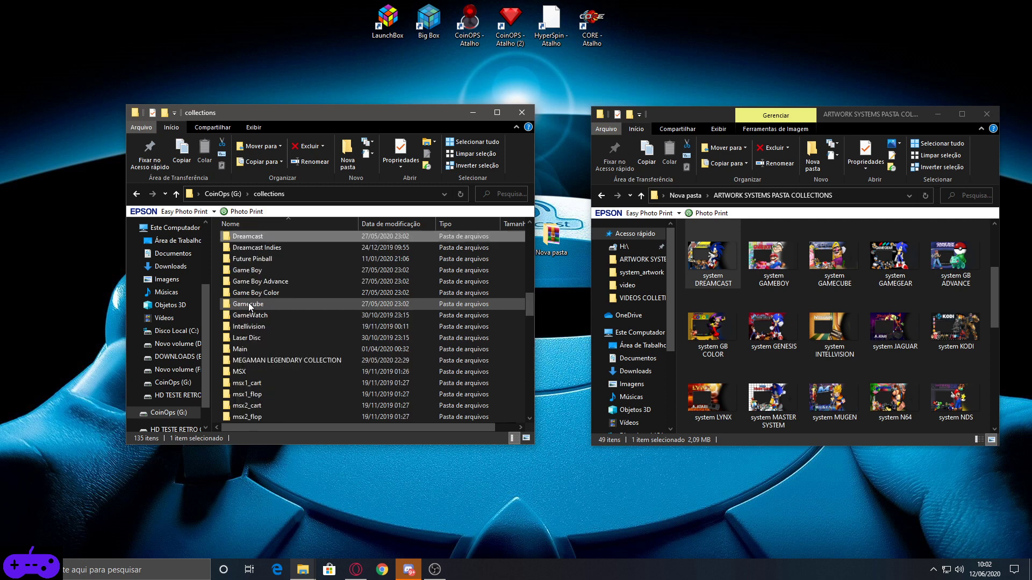
pyautogui.doubleClick(255, 234)
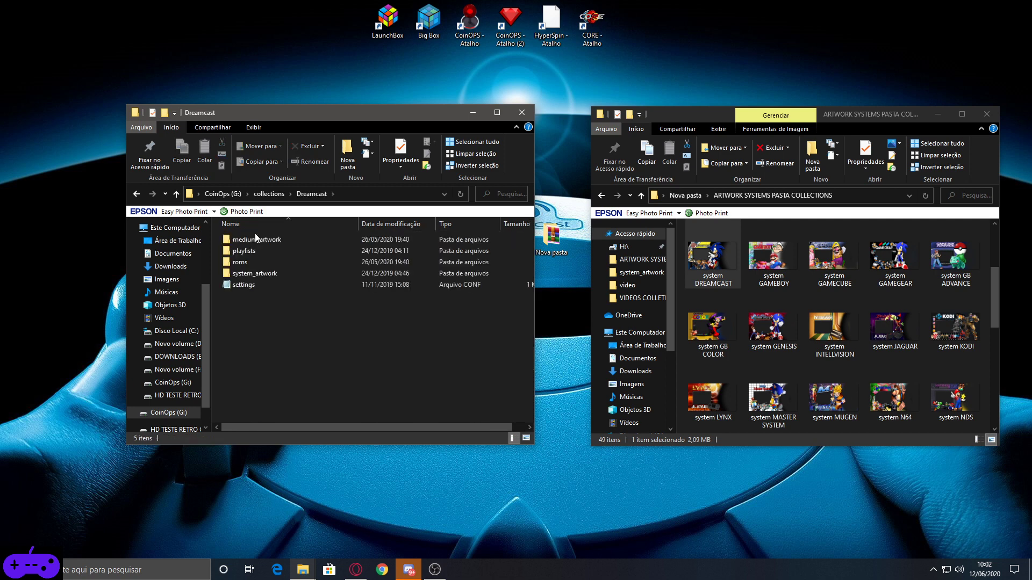
pyautogui.click(257, 275)
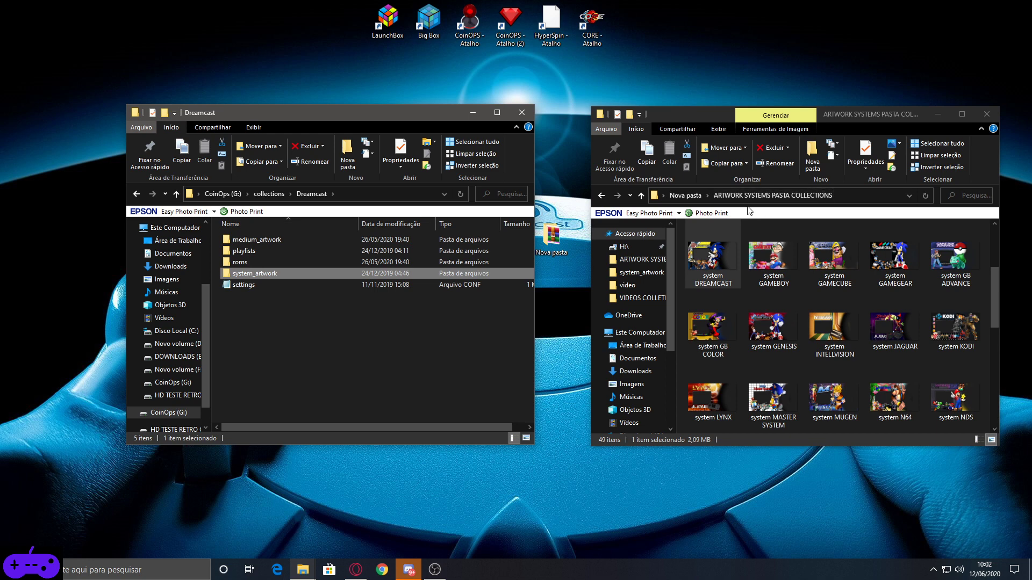
pyautogui.doubleClick(340, 272)
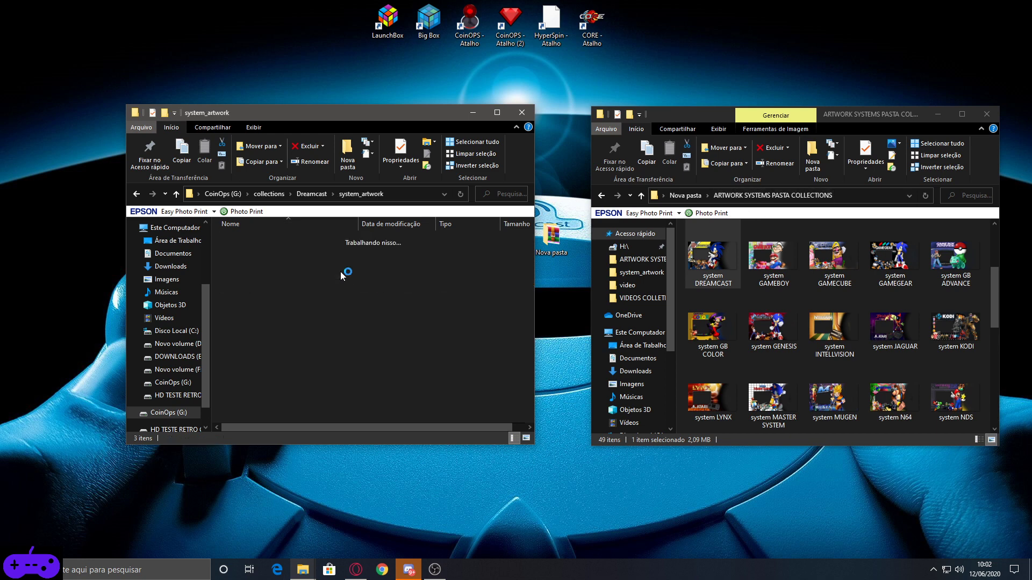
# Step: Select the existing system image in the Dreamcast system_artwork folder and preview it at full size
pyautogui.click(363, 270)
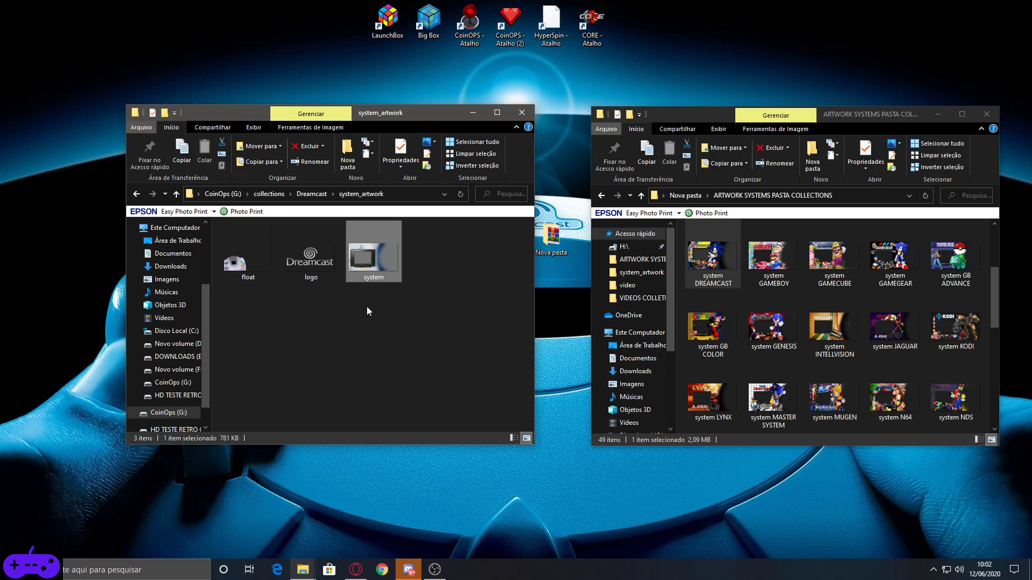
pyautogui.doubleClick(373, 263)
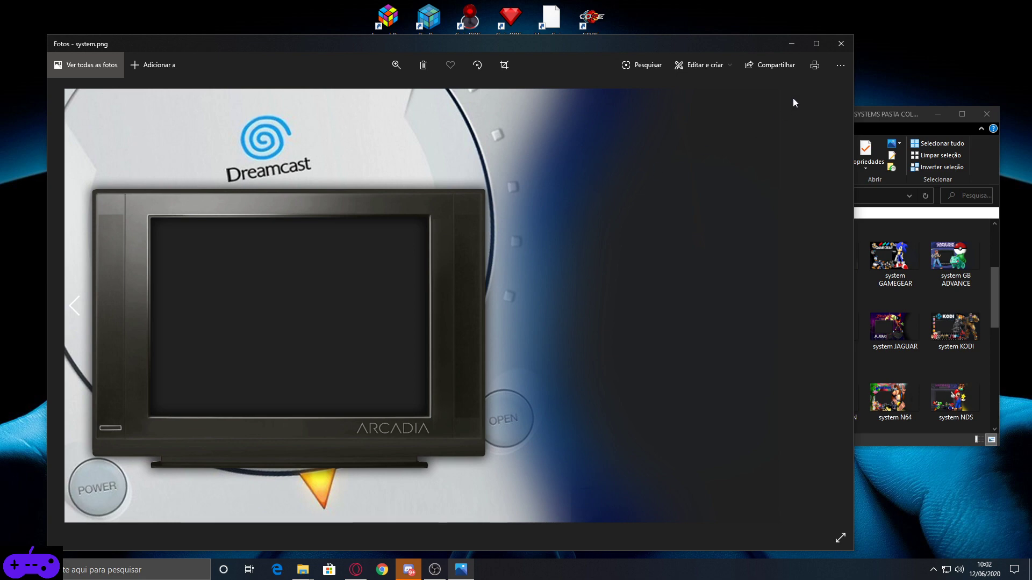
pyautogui.click(831, 47)
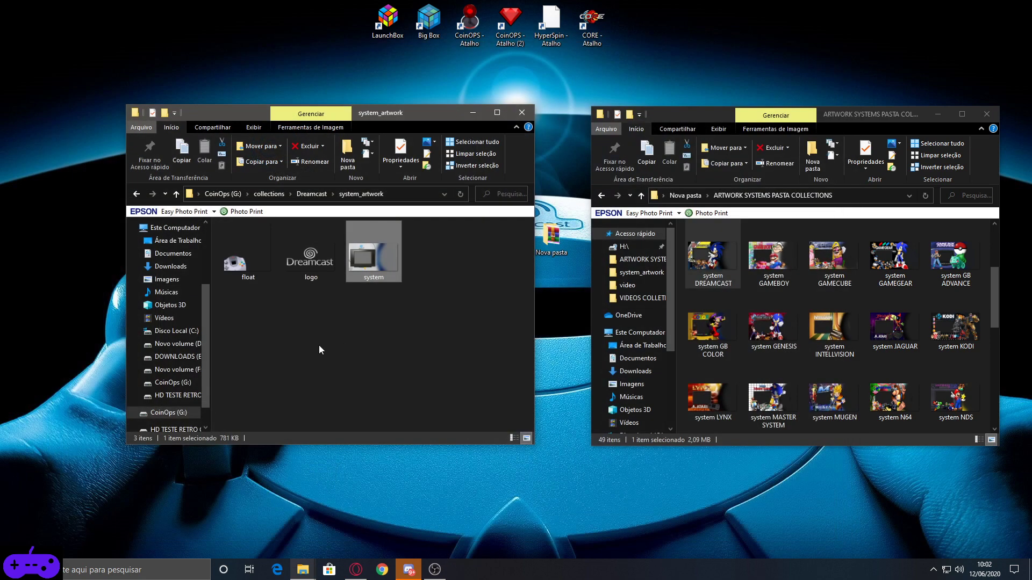
# Step: Copy system DREAMCAST from the artwork pack into the Dreamcast collection's system_artwork folder
pyautogui.rightClick(705, 266)
pyautogui.click(723, 495)
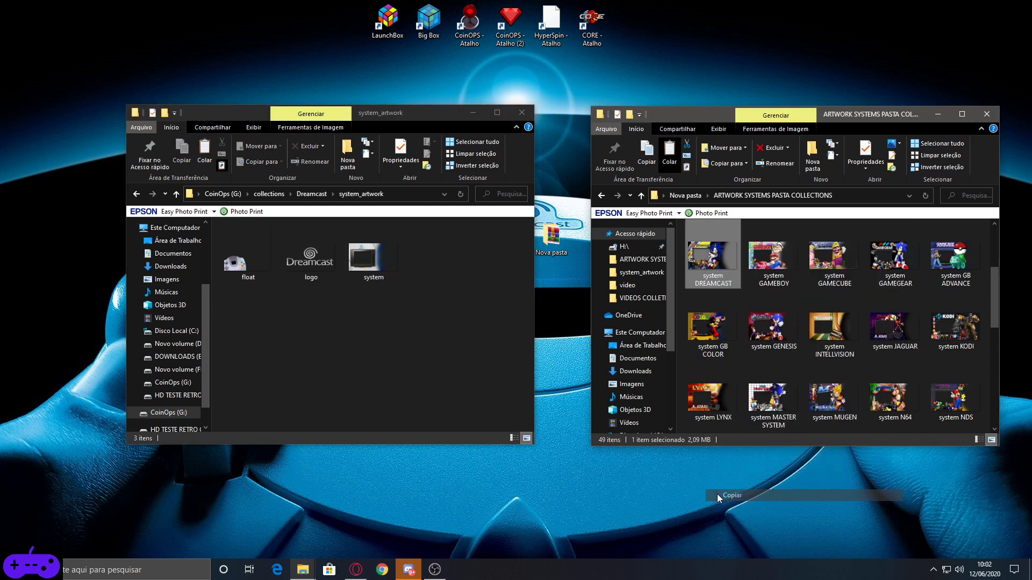
pyautogui.rightClick(374, 366)
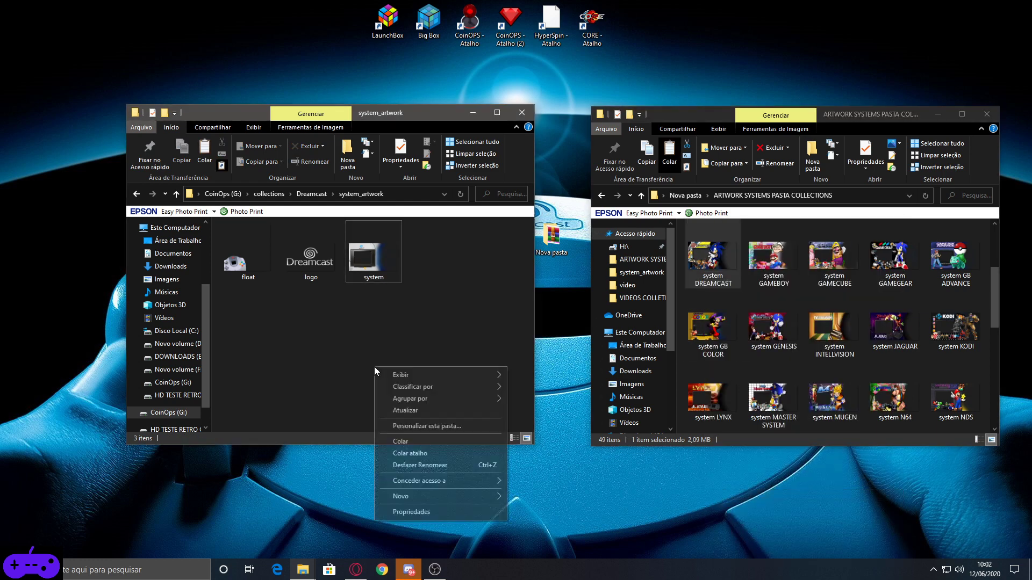
pyautogui.click(384, 440)
# Step: Rename the original system image in the Dreamcast system_artwork folder as system55
pyautogui.click(442, 273)
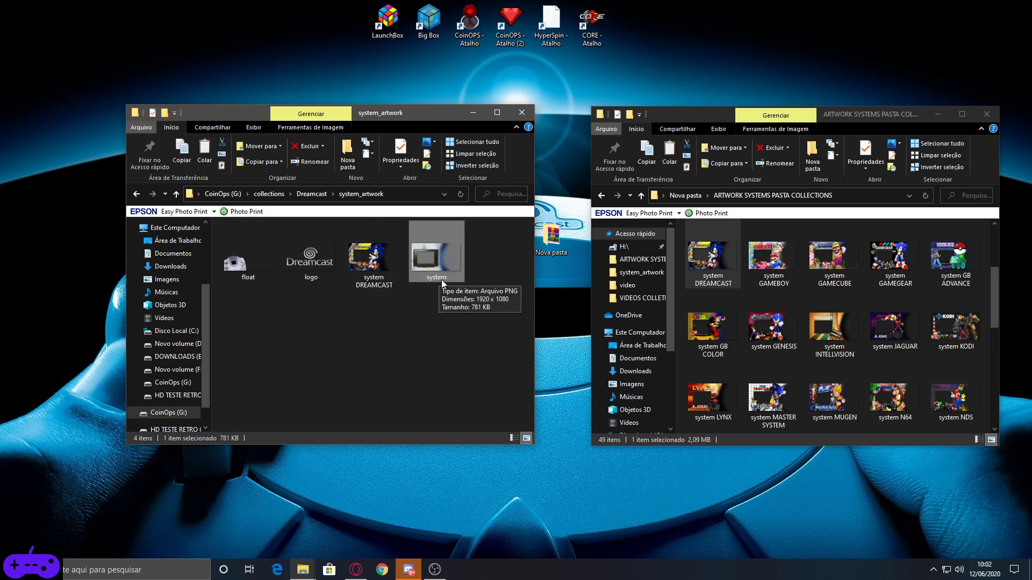
pyautogui.click(442, 276)
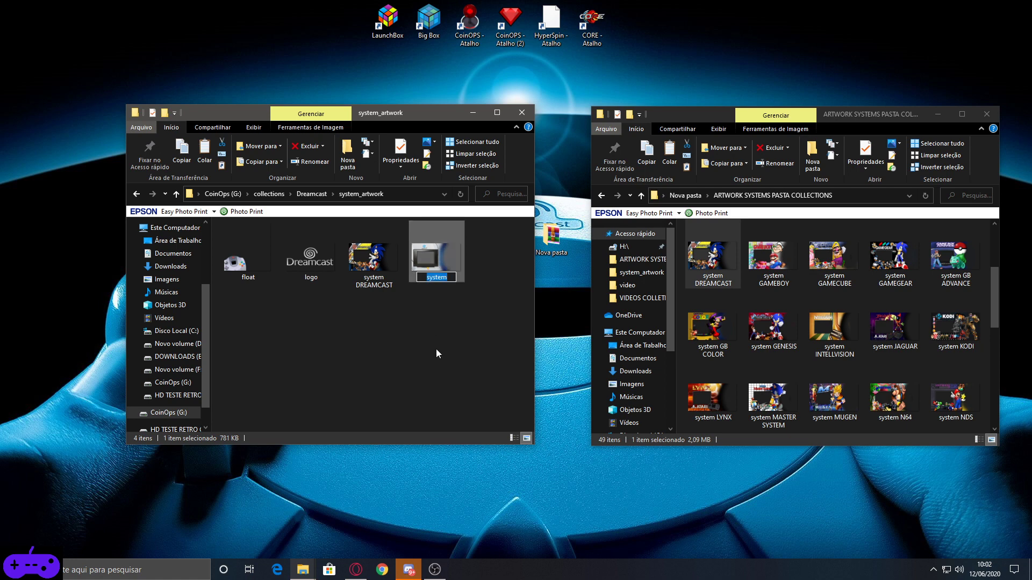
pyautogui.press('End')
pyautogui.write('55')
pyautogui.press('Return')
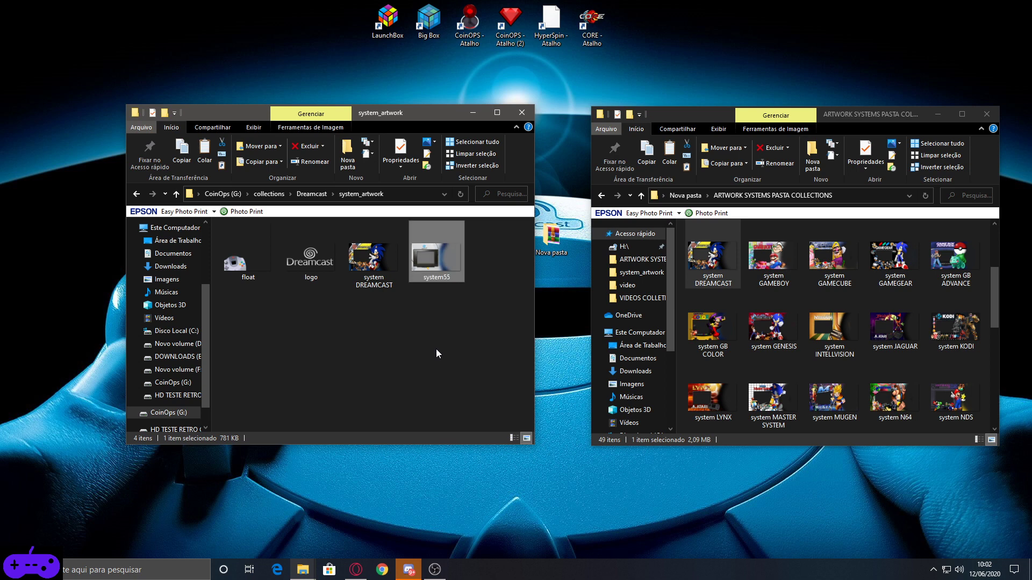
# Step: Rename the copied system DREAMCAST image as system and preview it
pyautogui.click(390, 279)
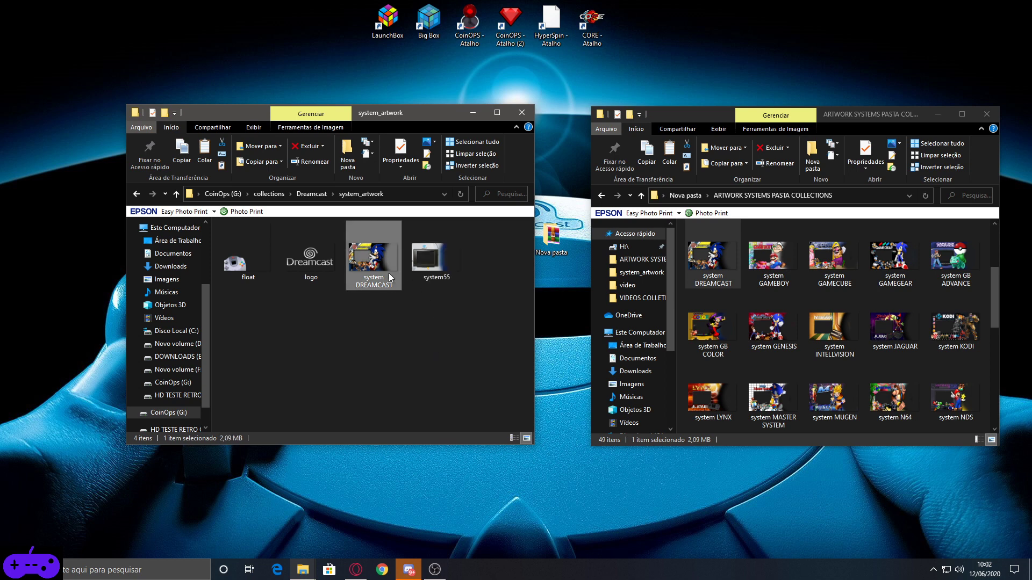
pyautogui.click(378, 286)
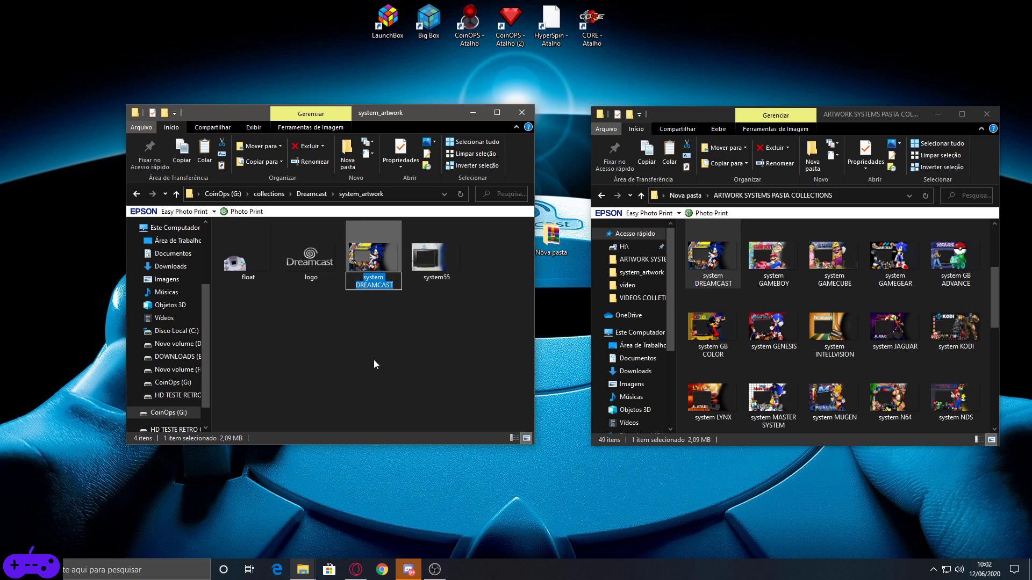
pyautogui.press('End')
pyautogui.press('BackSpace')
pyautogui.press('BackSpace')
pyautogui.press('BackSpace')
pyautogui.press('BackSpace')
pyautogui.press('BackSpace')
pyautogui.press('BackSpace')
pyautogui.press('BackSpace')
pyautogui.press('BackSpace')
pyautogui.press('BackSpace')
pyautogui.press('BackSpace')
pyautogui.press('Return')
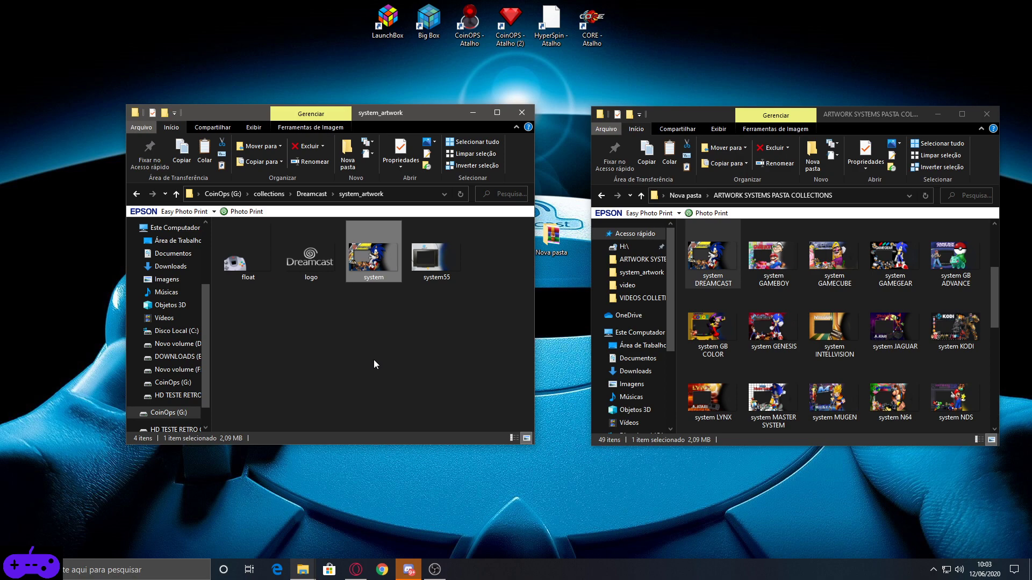
pyautogui.doubleClick(374, 268)
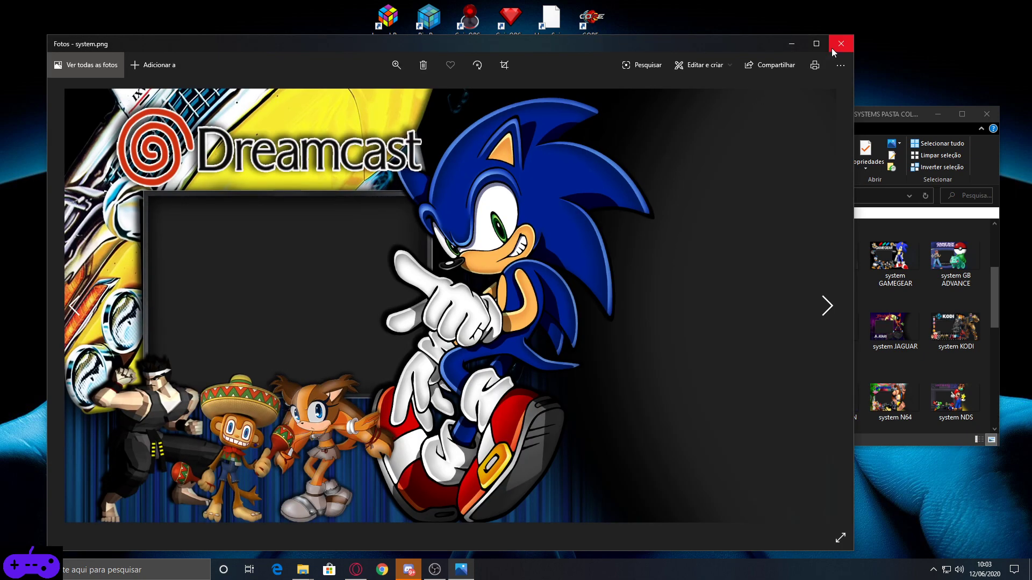
pyautogui.click(841, 43)
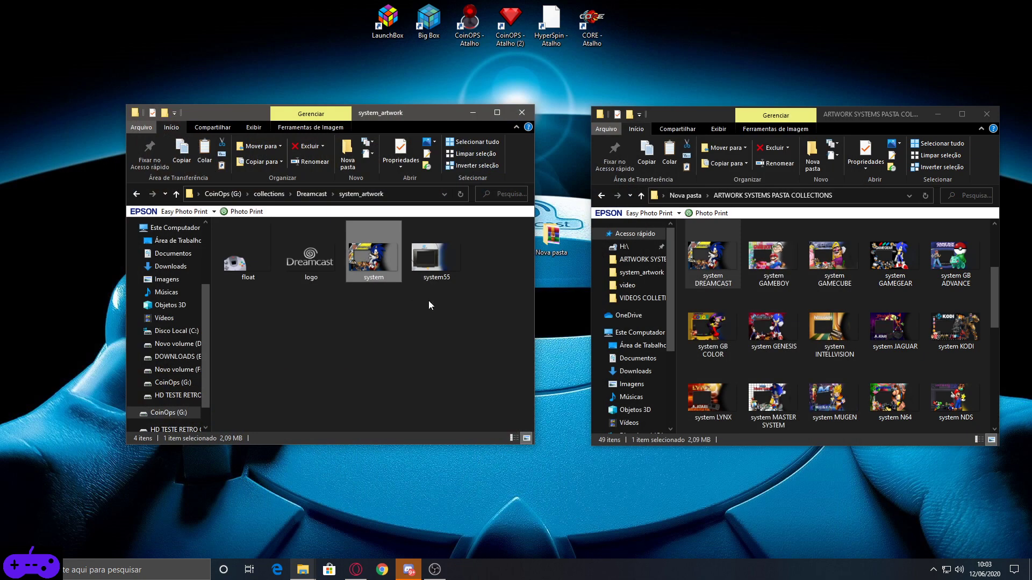
# Step: Go back to collections and to Nova pasta, and check the full name of the BUTTONS COLLETION folder
pyautogui.click(136, 194)
pyautogui.click(136, 194)
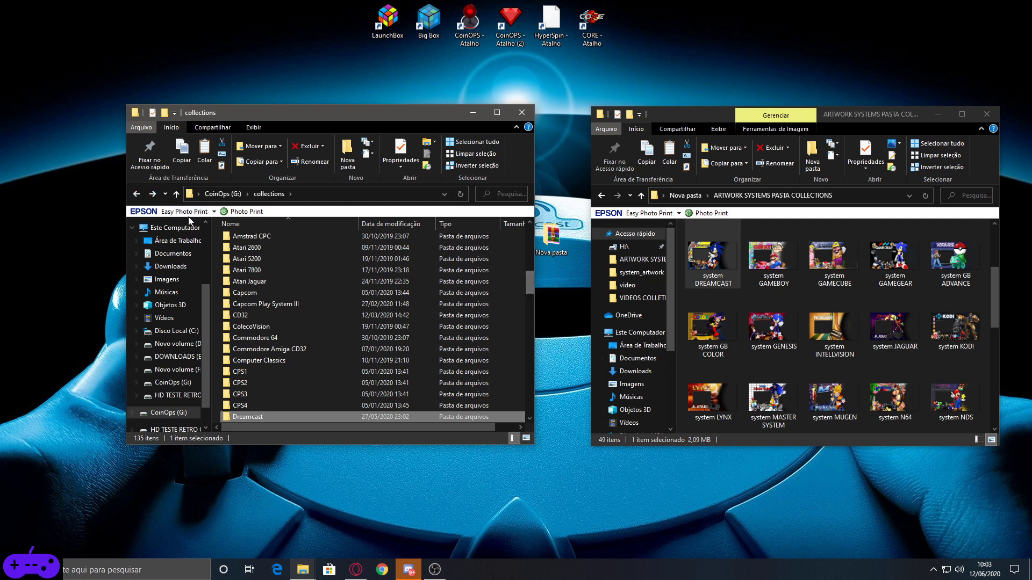
pyautogui.click(609, 200)
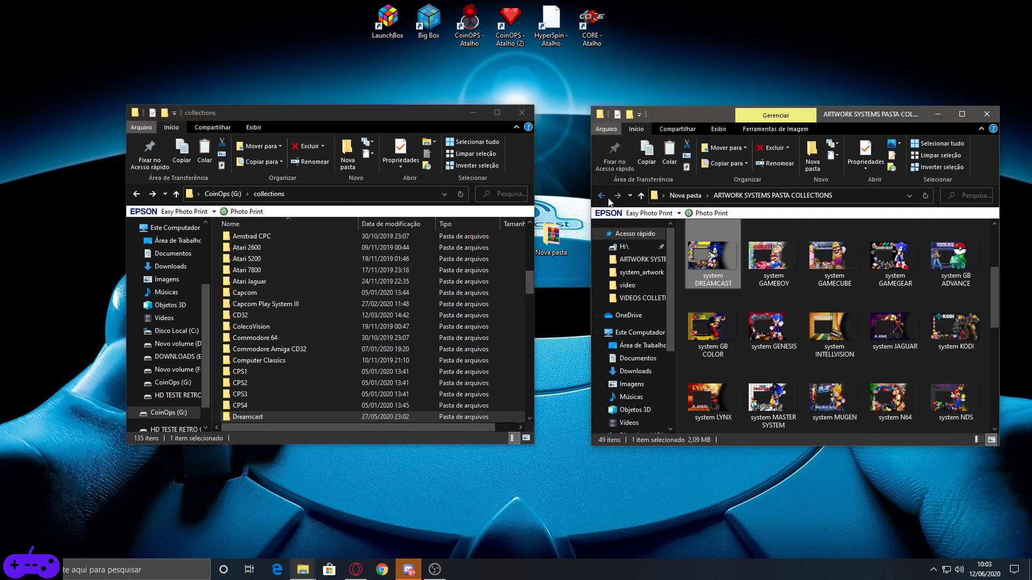
pyautogui.click(738, 255)
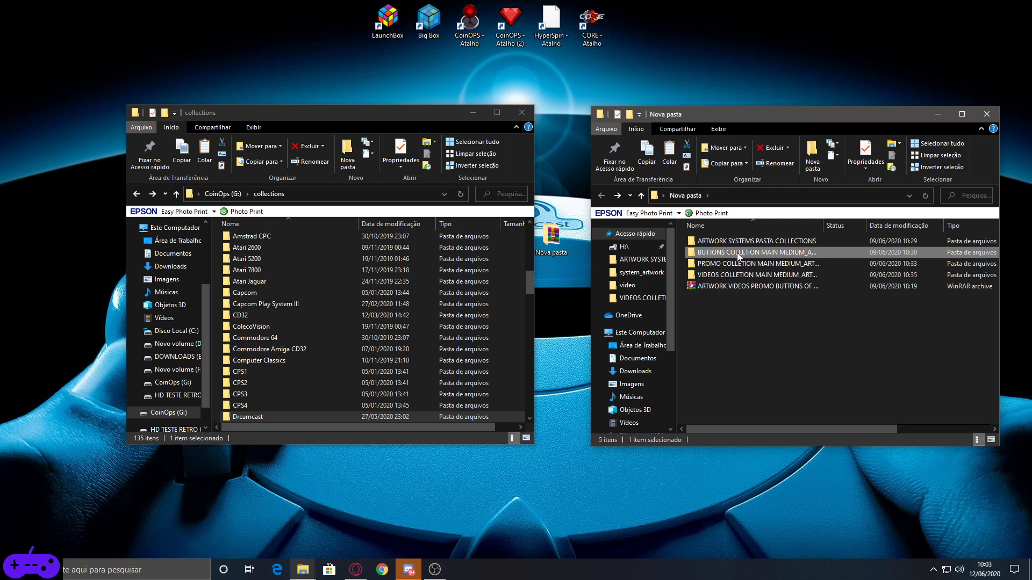
pyautogui.click(777, 253)
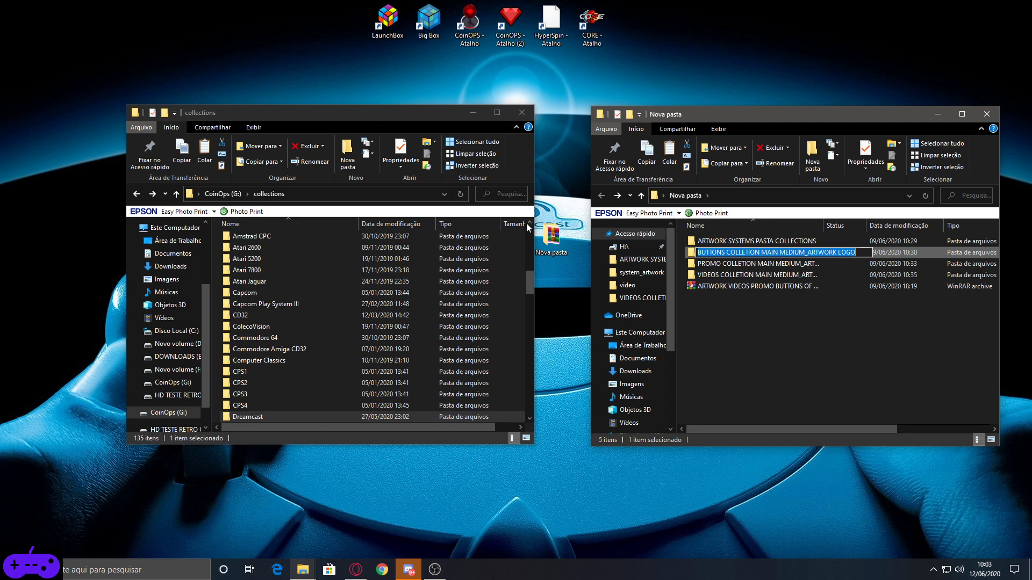
# Step: Open the Main folder in collections and recheck the target path in the BUTTONS COLLETION folder's name
pyautogui.click(307, 283)
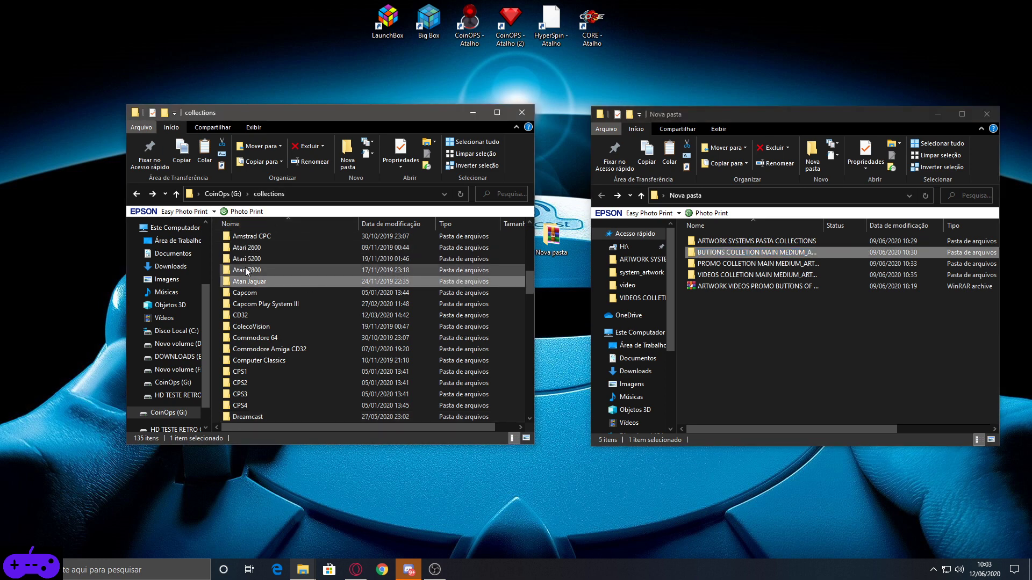
pyautogui.press('m')
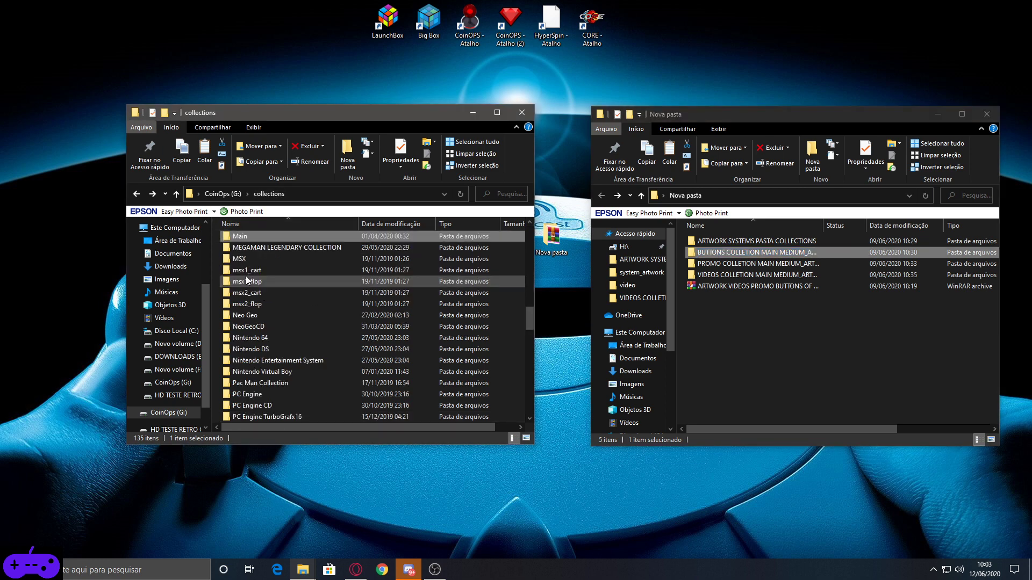
pyautogui.moveTo(256, 237)
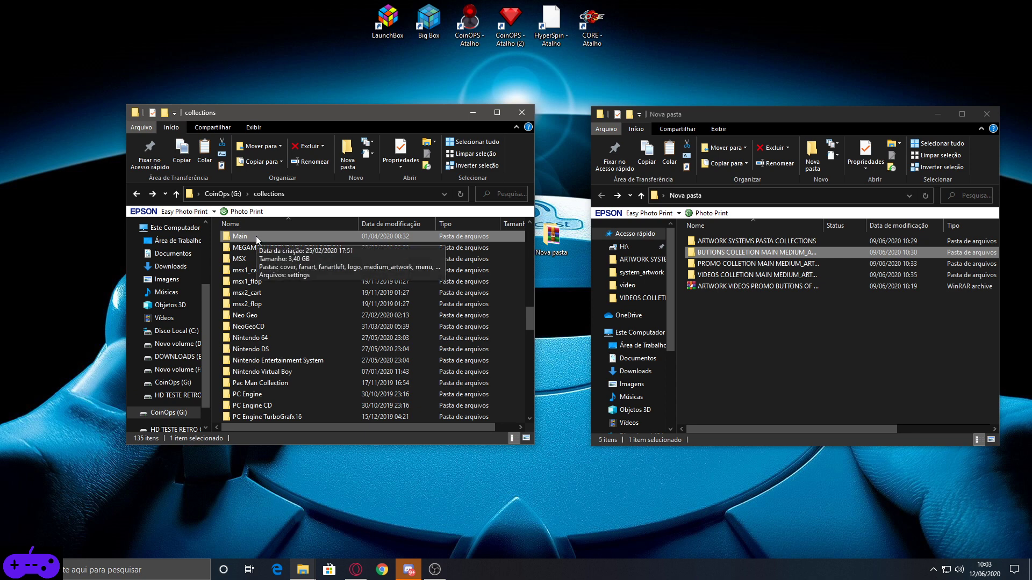
pyautogui.doubleClick(256, 236)
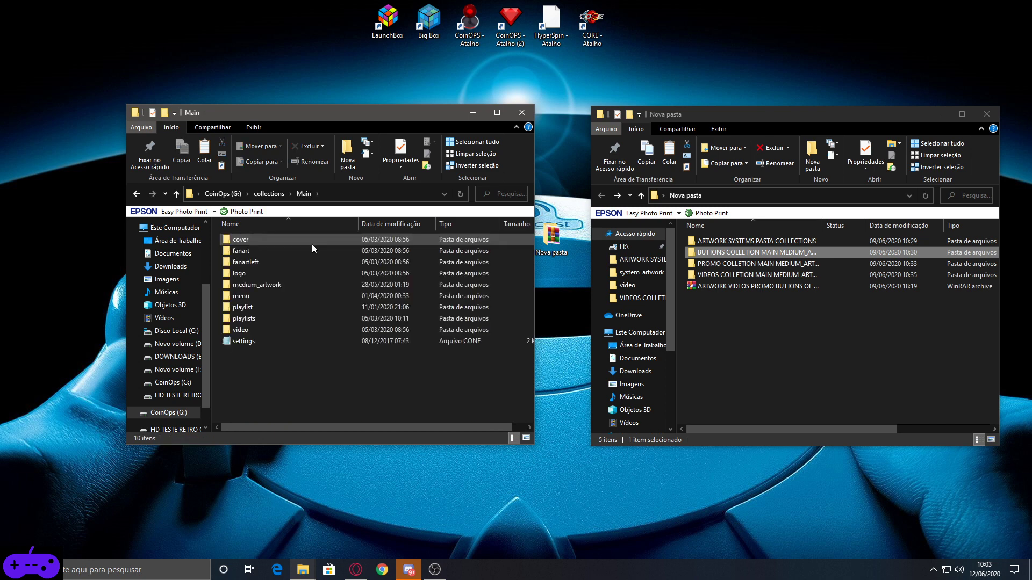
pyautogui.click(750, 253)
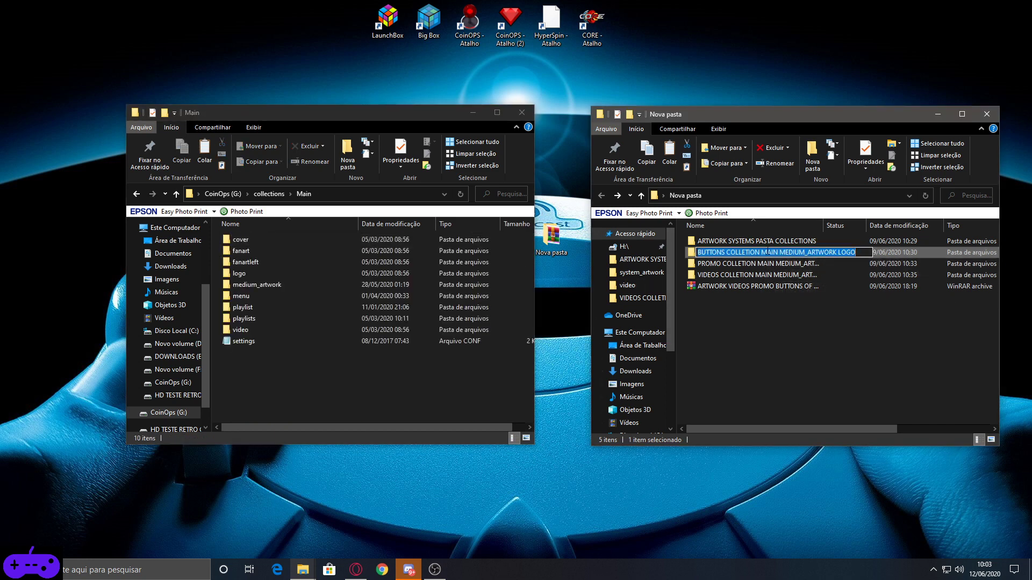
pyautogui.click(755, 336)
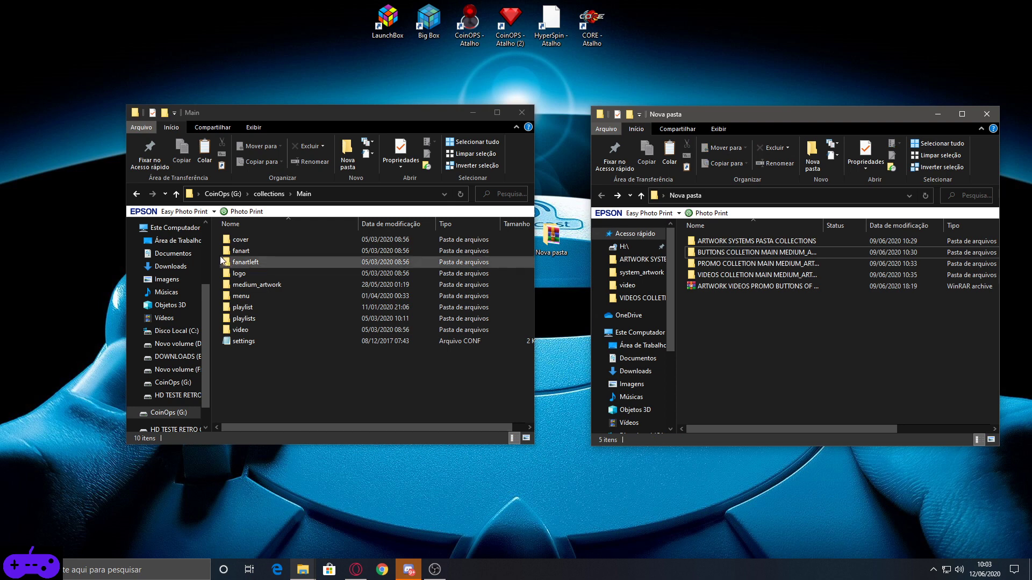
# Step: Open Main's medium_artwork logo subfolder and the pack's BUTTONS COLLETION MAIN MEDIUM_ARTWORK LOGO folder
pyautogui.doubleClick(248, 285)
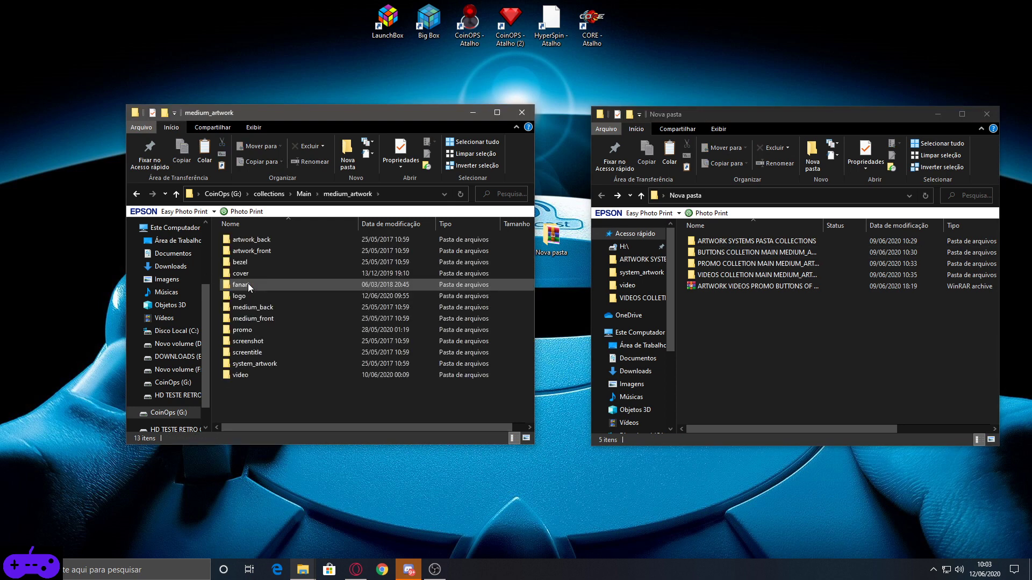
pyautogui.doubleClick(247, 297)
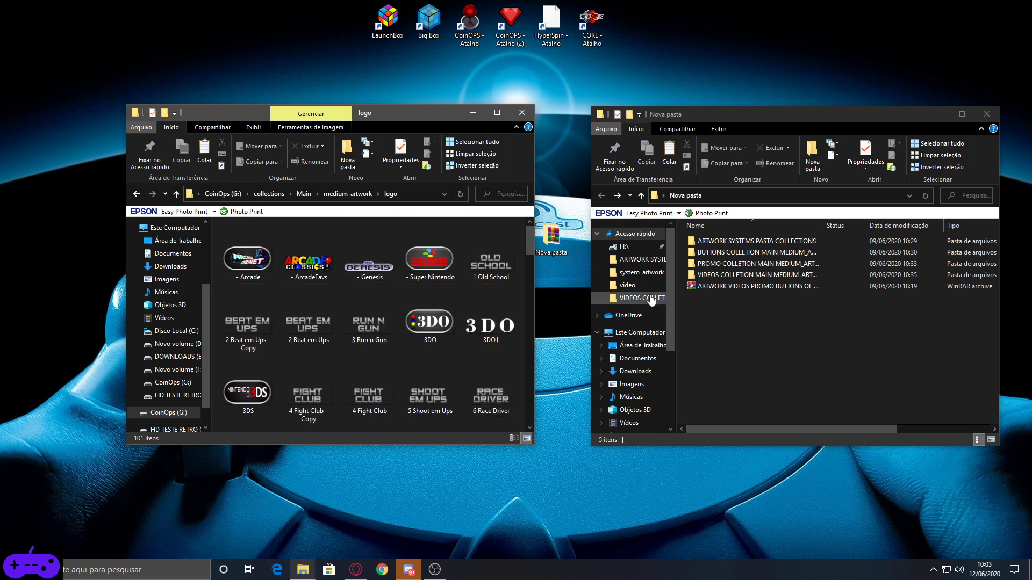
pyautogui.doubleClick(705, 252)
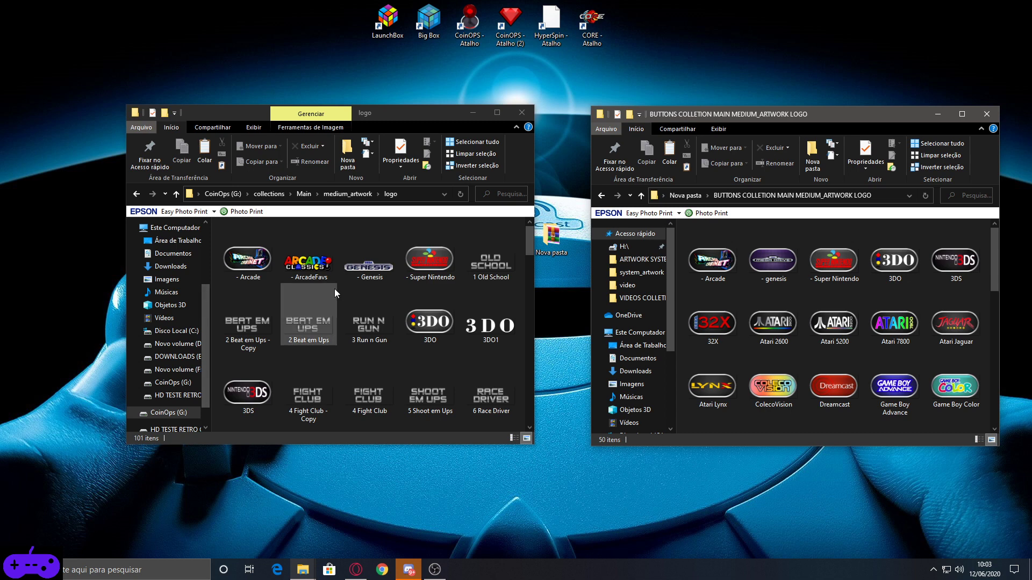
# Step: Find and select the Dreamcast logo image in Main's logo folder
pyautogui.click(460, 308)
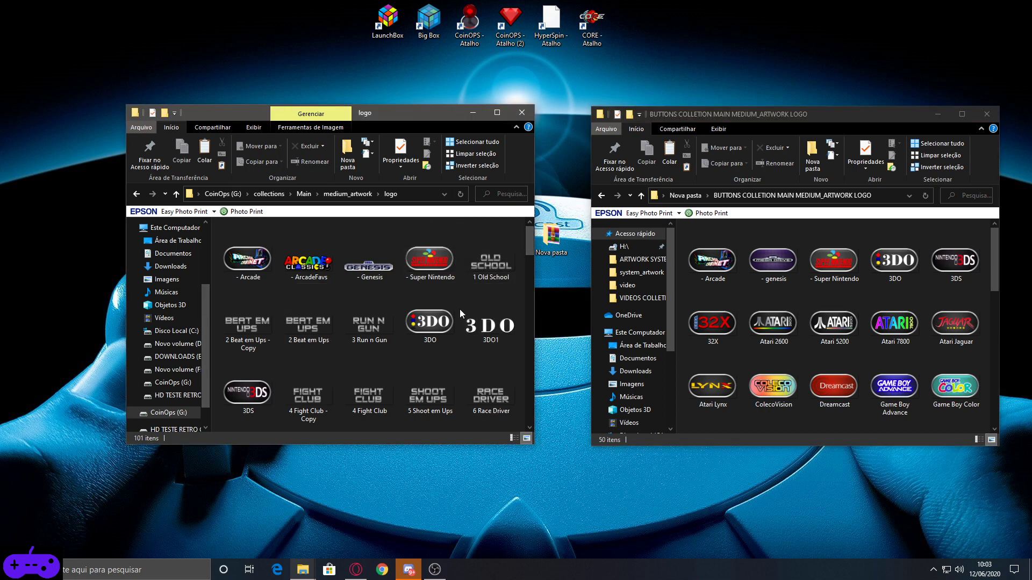
pyautogui.click(458, 309)
pyautogui.scroll(-5, 446, 317)
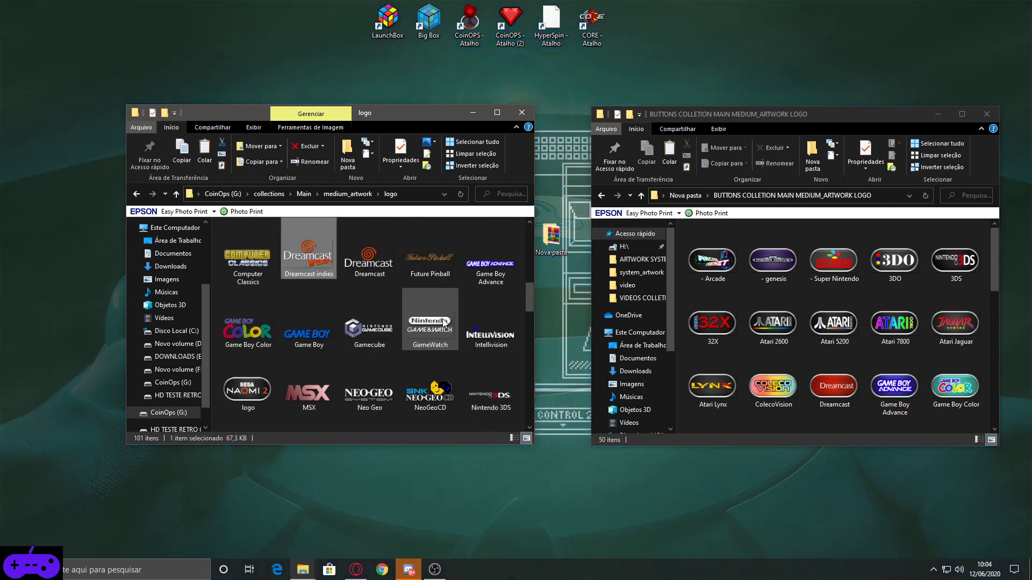
pyautogui.press('Right')
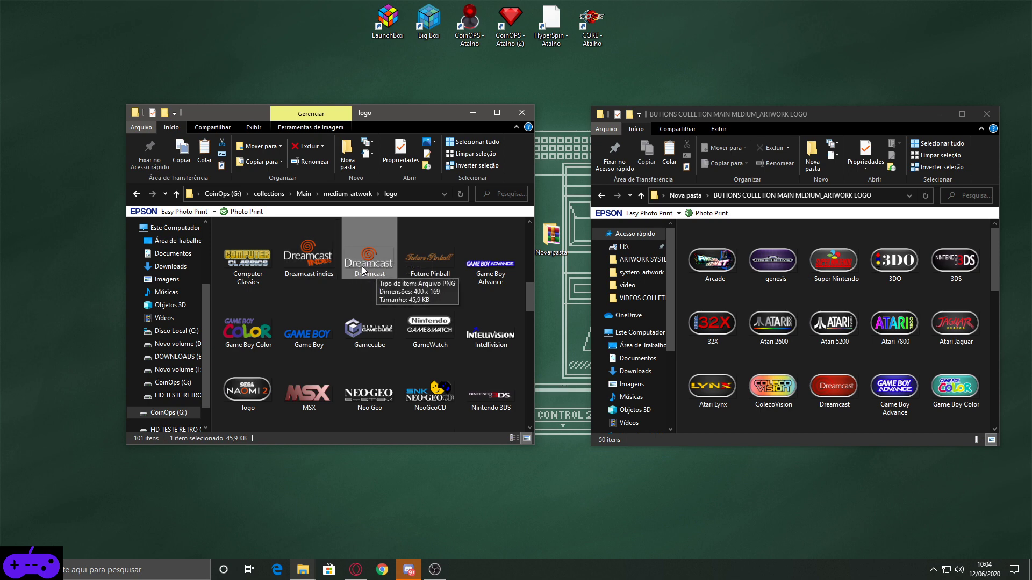
# Step: Look through the button images in the pack's BUTTONS COLLETION folder and select the Dreamcast one
pyautogui.click(769, 327)
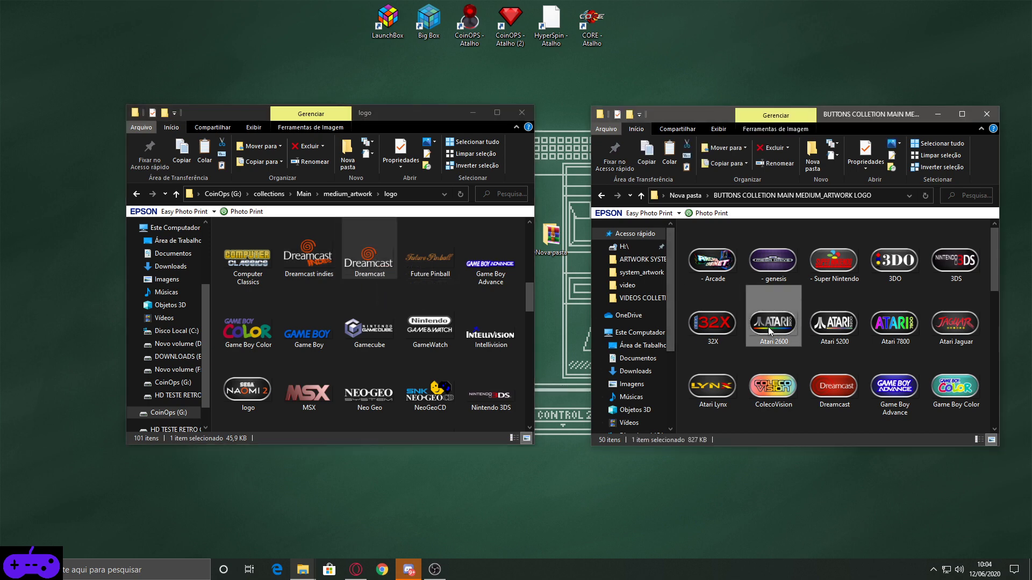
pyautogui.press('s')
pyautogui.press('s')
pyautogui.press('s')
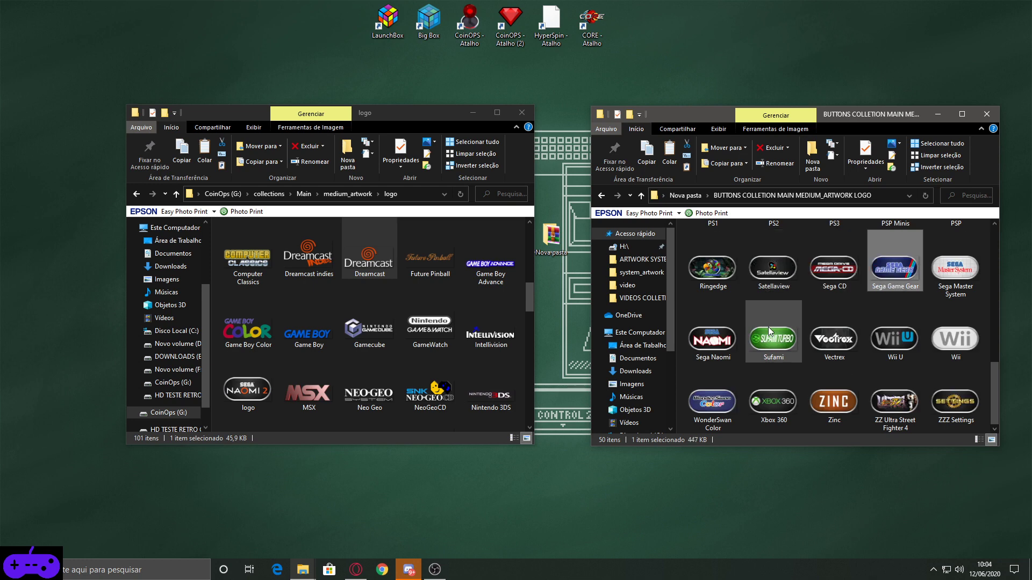
pyautogui.press('Down')
pyautogui.press('Up')
pyautogui.press('Up')
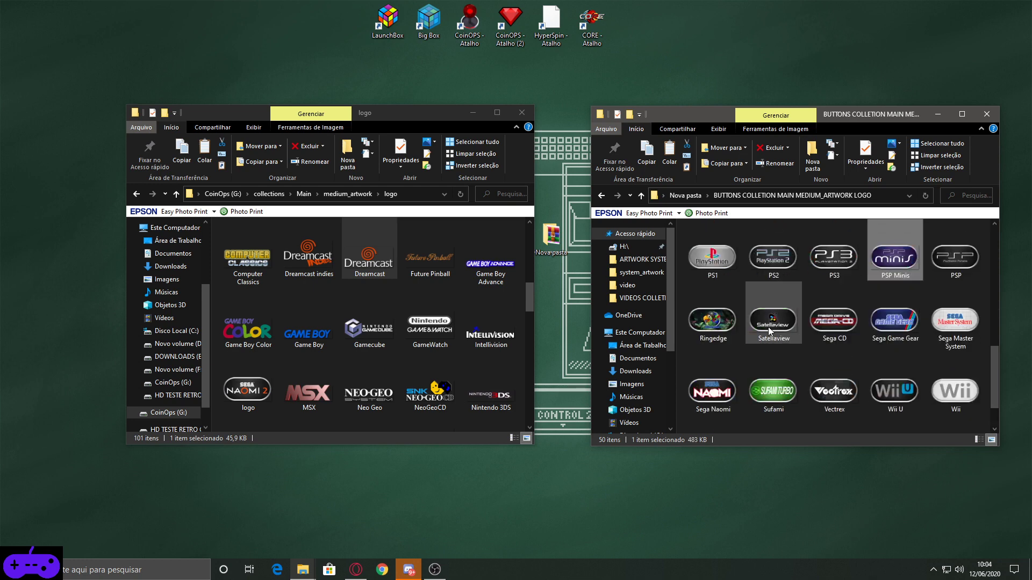
pyautogui.press('Left')
pyautogui.press('Down')
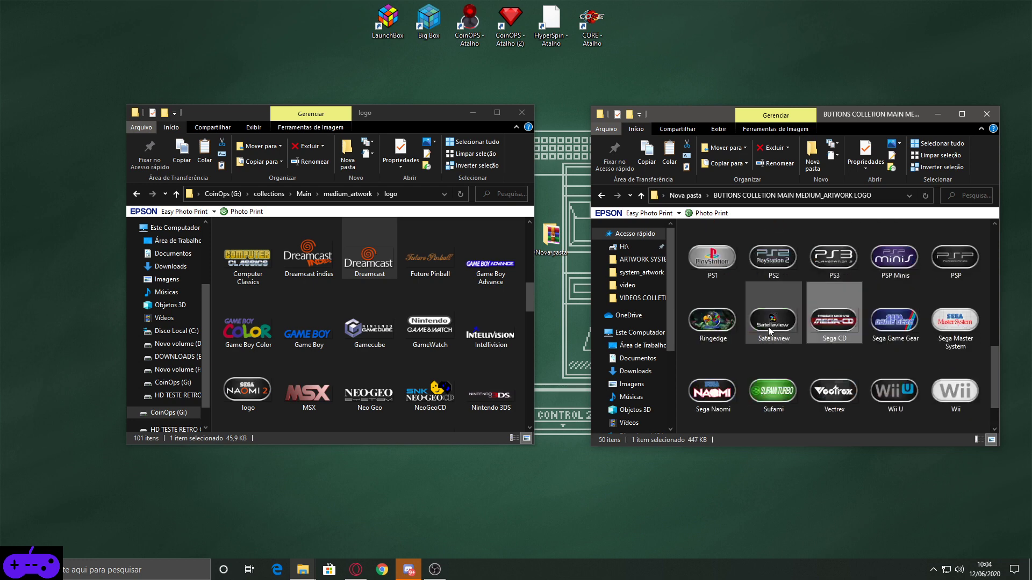
pyautogui.press('Down')
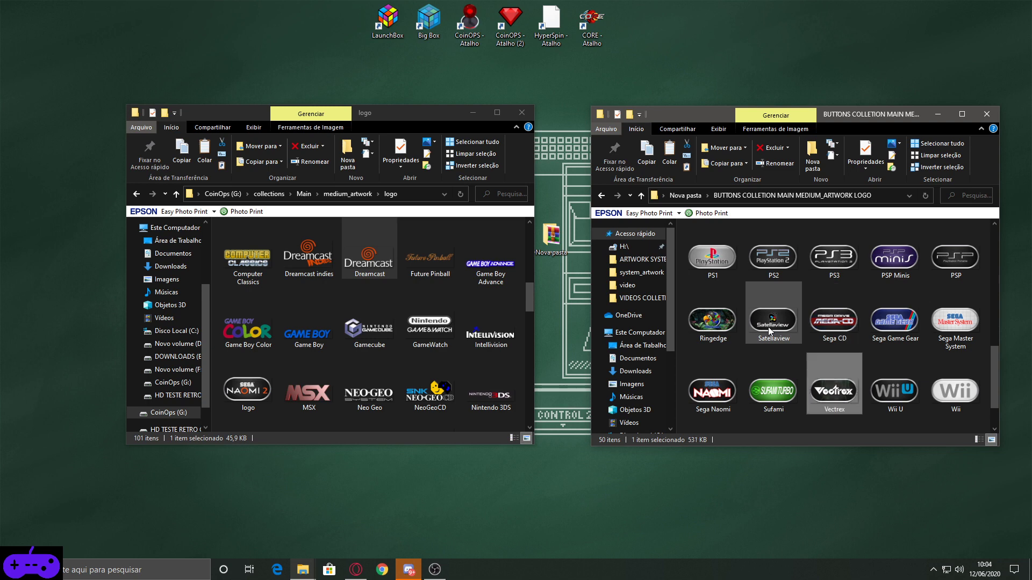
pyautogui.press('d')
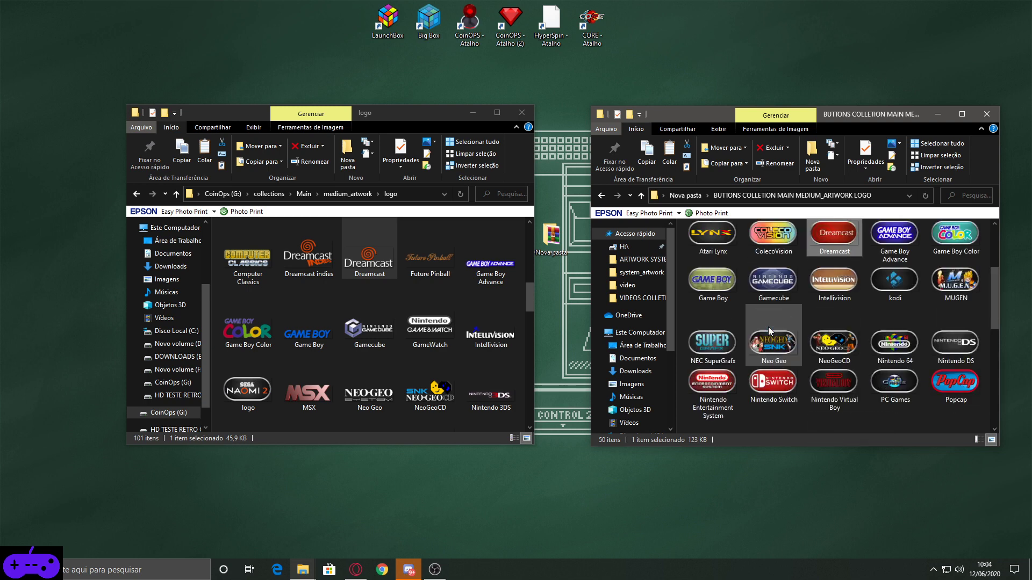
# Step: Preview the pack's Dreamcast button image and rename the existing Dreamcast logo in Main's logo folder to Dreamcast55
pyautogui.doubleClick(833, 238)
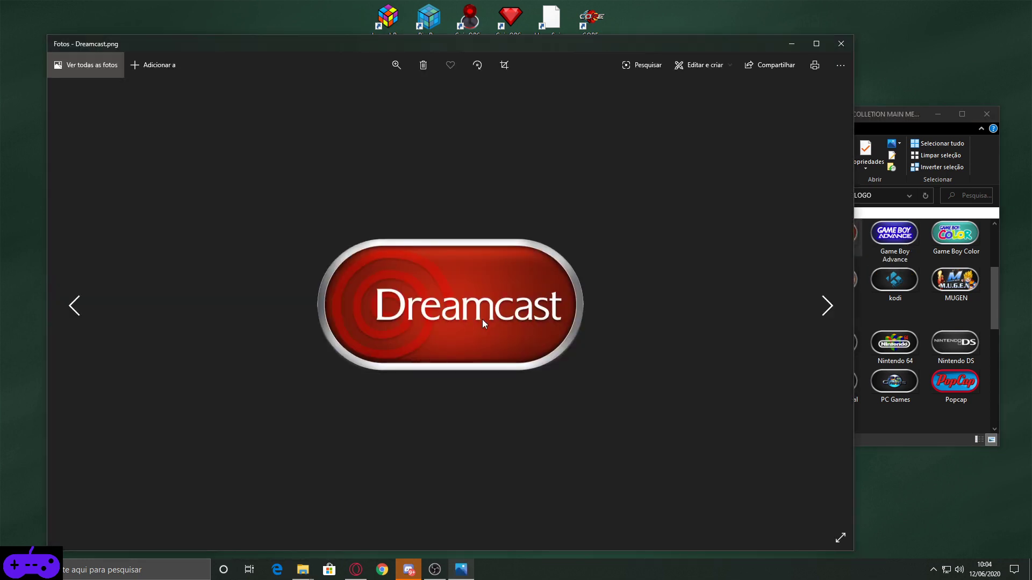
pyautogui.click(841, 43)
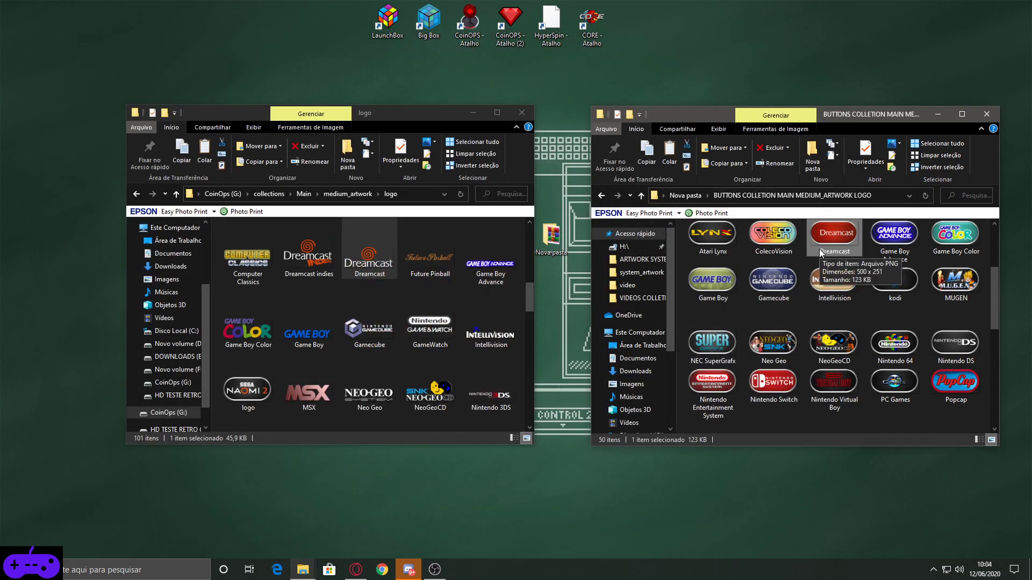
pyautogui.click(364, 257)
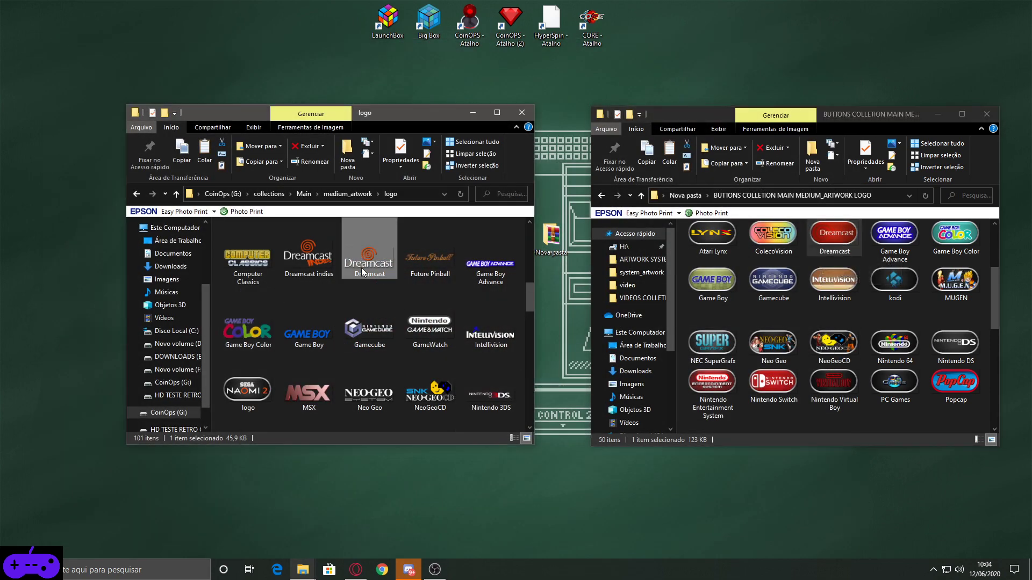
pyautogui.click(379, 274)
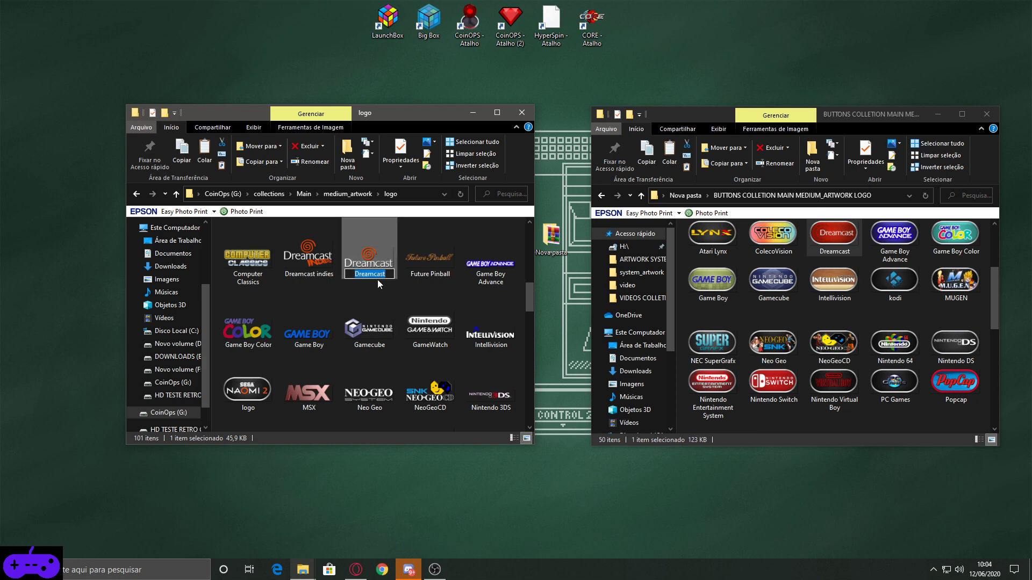
pyautogui.write('55')
pyautogui.press('Return')
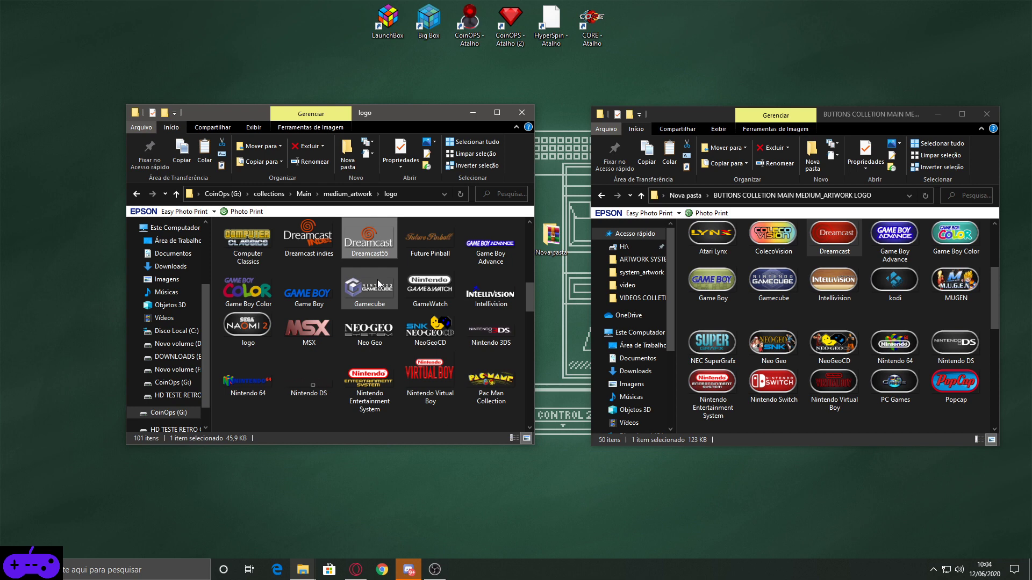
# Step: Copy the Dreamcast button image from the pack's BUTTONS COLLETION folder into Main's medium_artwork logo folder
pyautogui.click(817, 244)
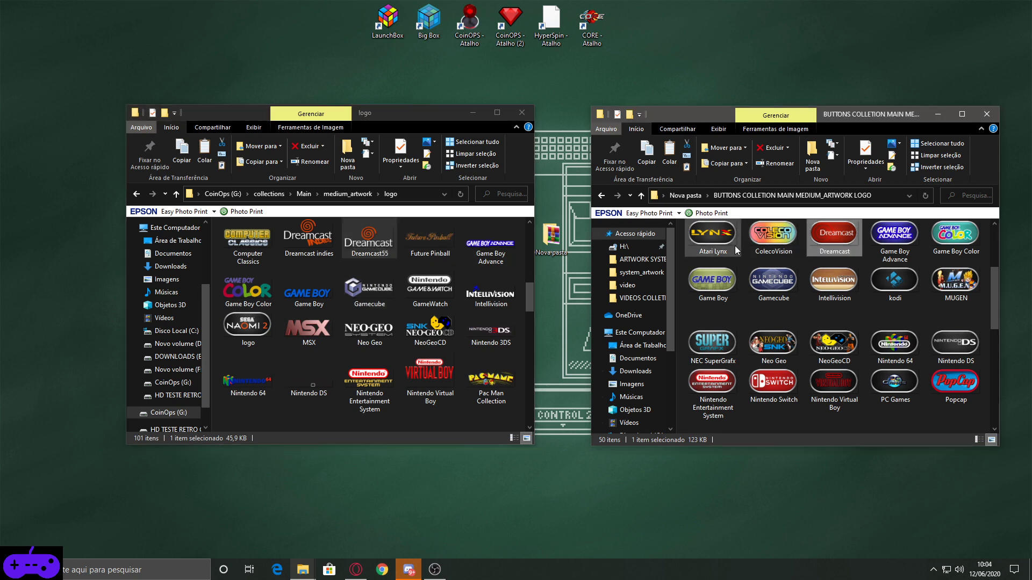
pyautogui.rightClick(820, 248)
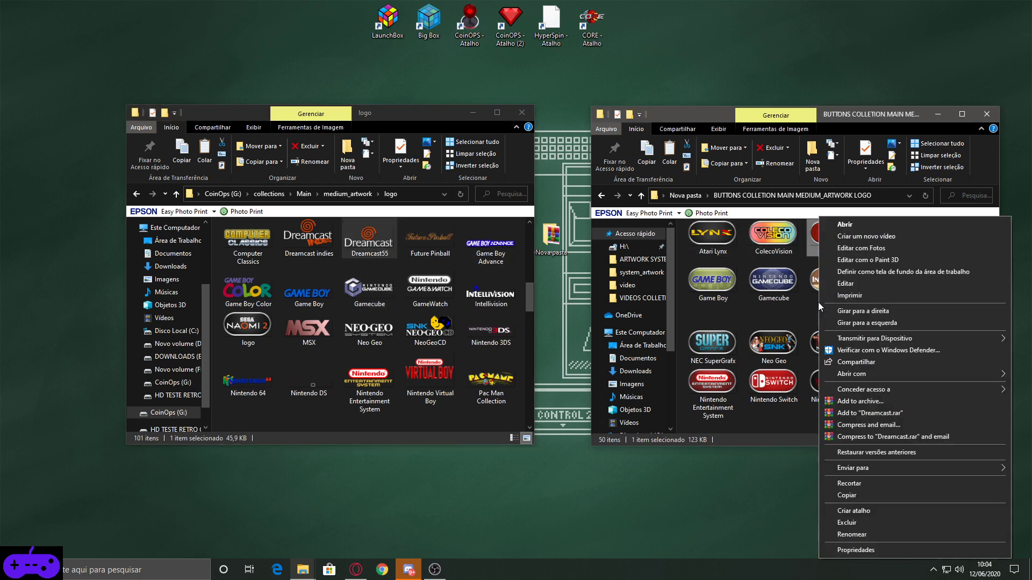
pyautogui.click(840, 495)
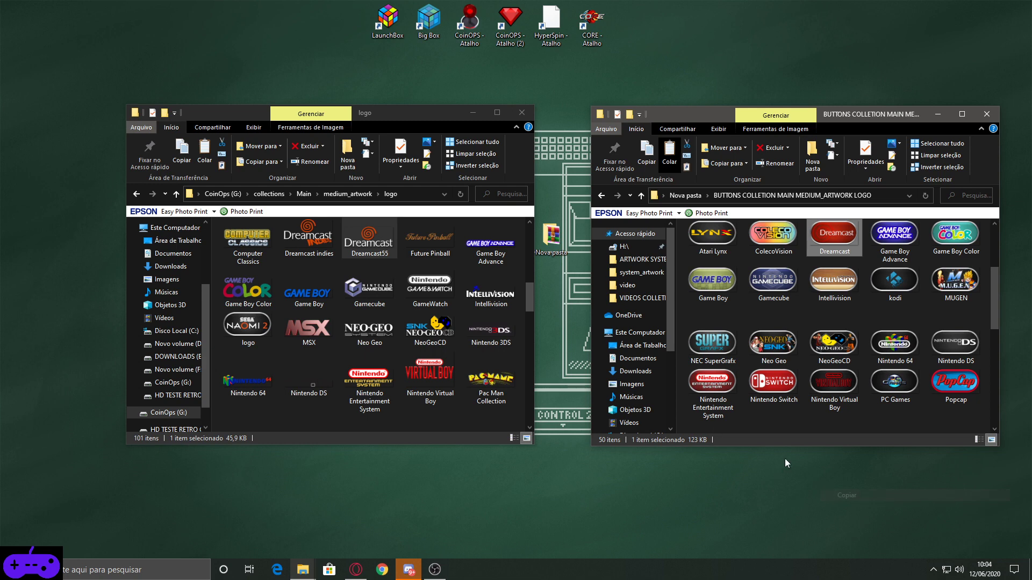
pyautogui.click(402, 263)
pyautogui.rightClick(402, 264)
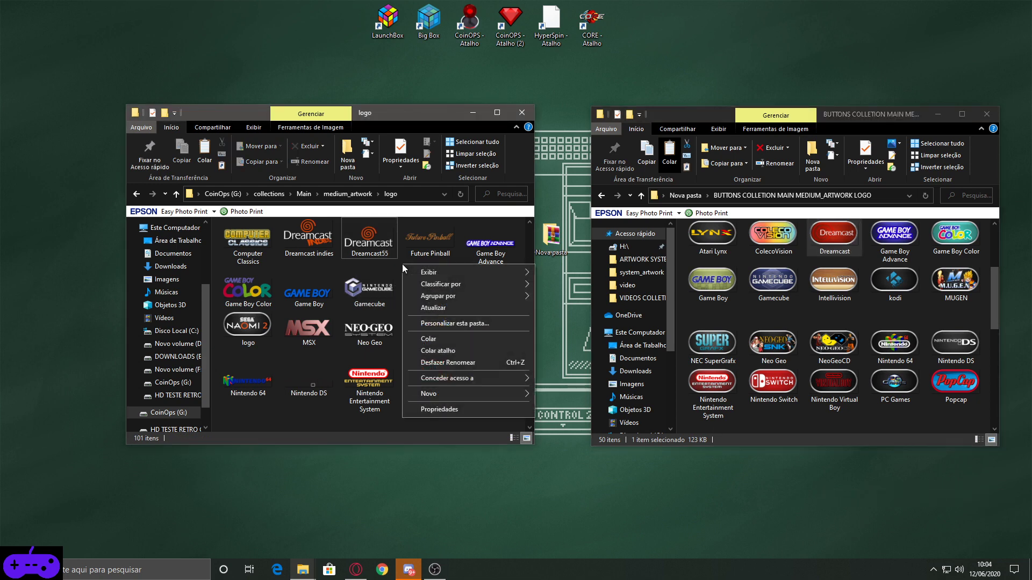
pyautogui.click(418, 344)
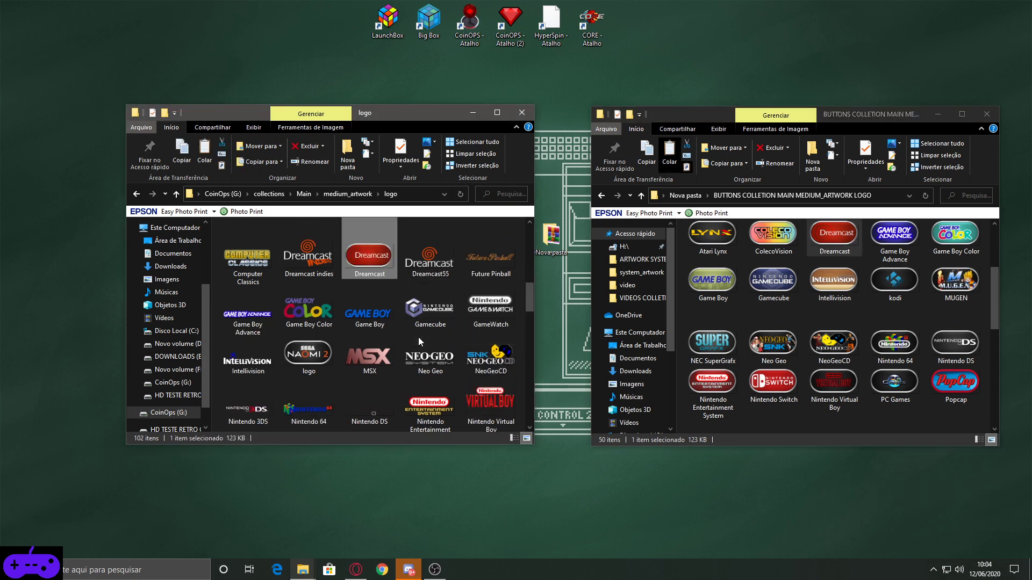
# Step: Compare the file names of the pasted Dreamcast button and the old Dreamcast55 logo in Main's logo folder
pyautogui.click(427, 266)
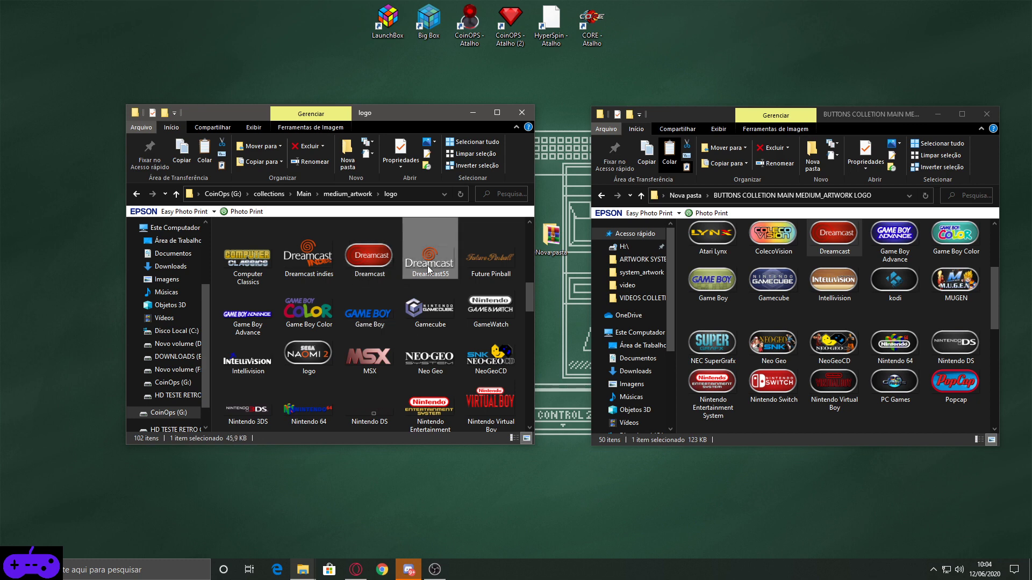
pyautogui.click(375, 271)
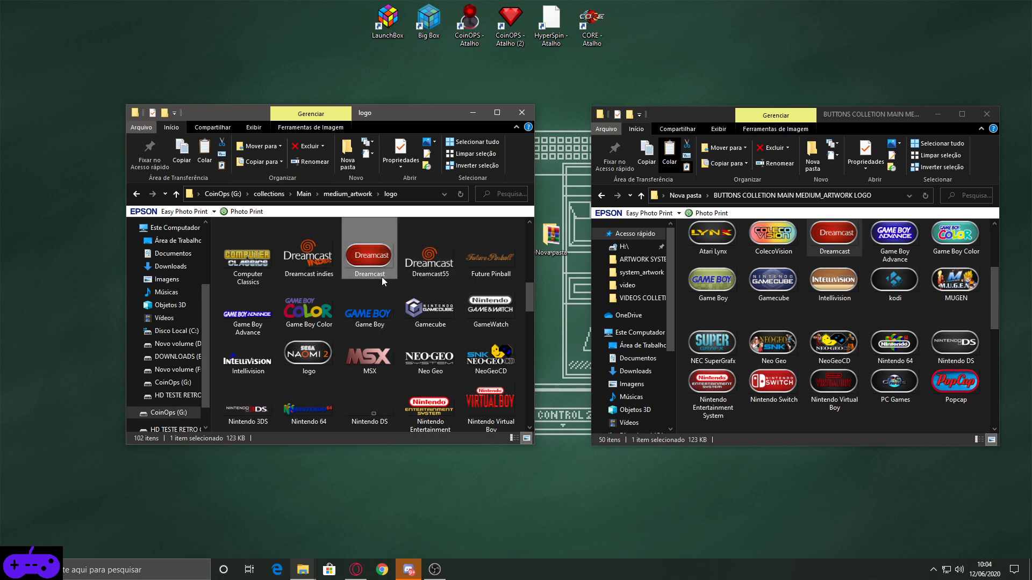
pyautogui.click(426, 273)
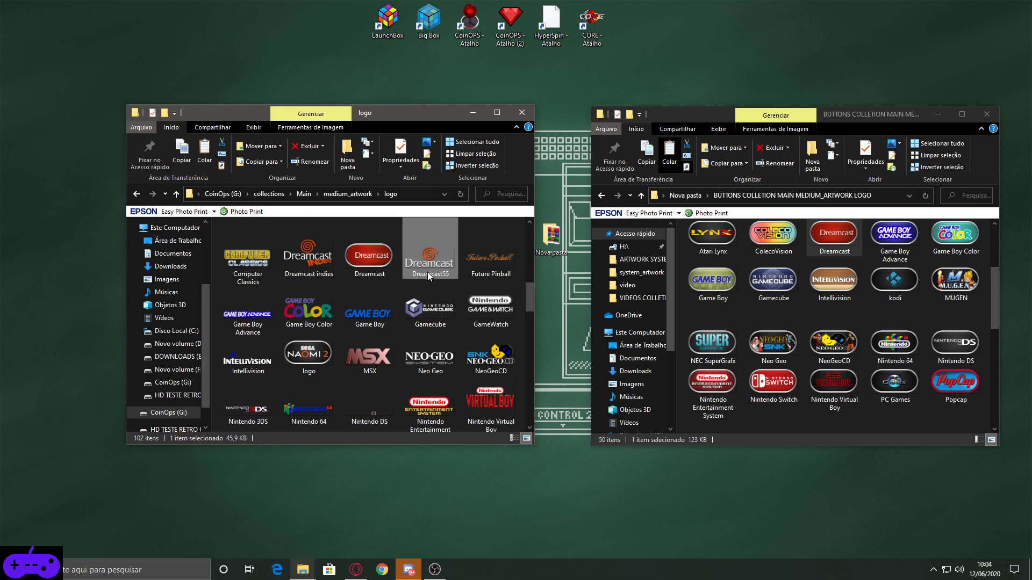
pyautogui.click(428, 272)
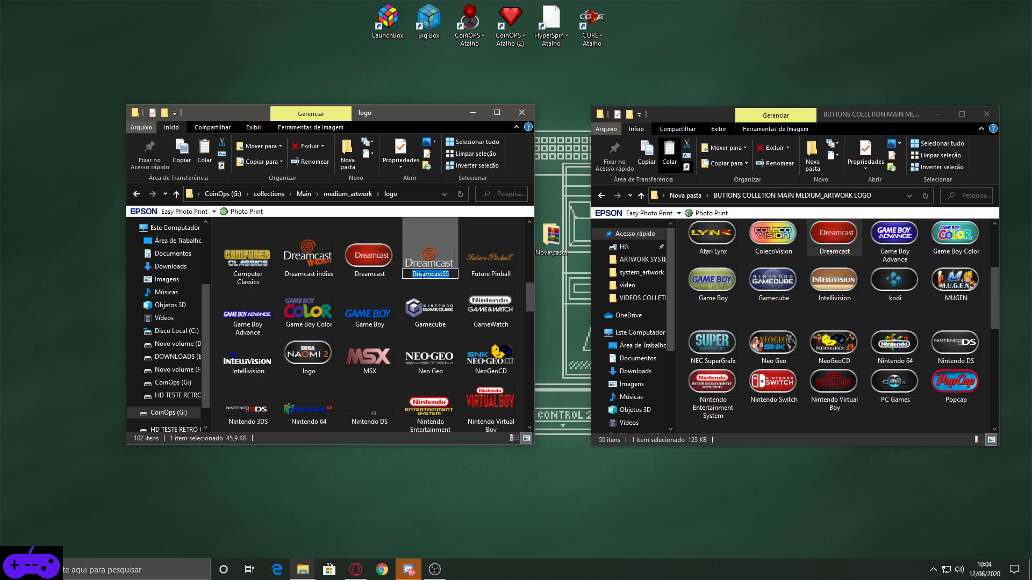
pyautogui.click(377, 274)
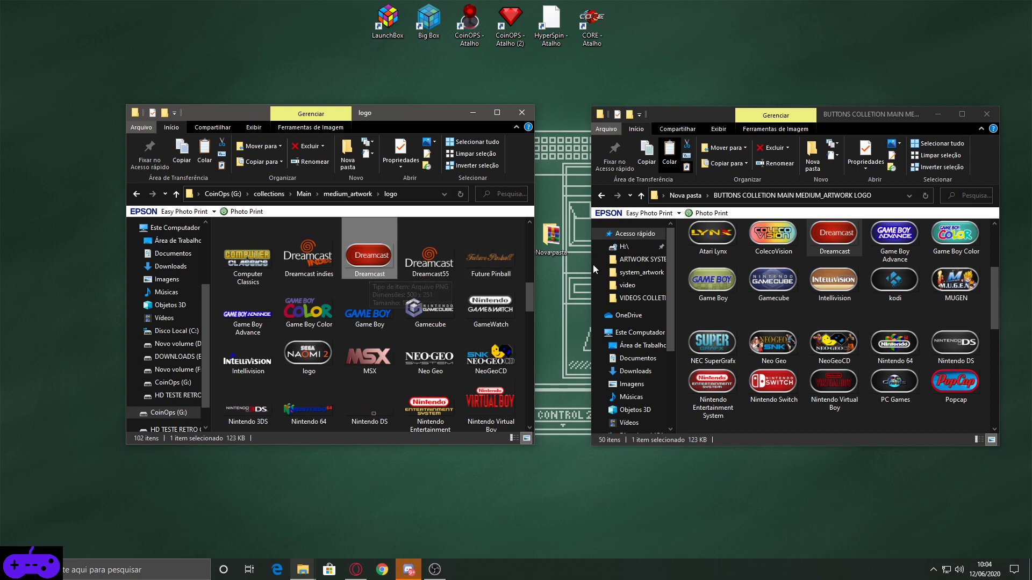
# Step: Return to Main's medium_artwork folder and open the pack's PROMO COLLETION MAIN MEDIUM_ARTWORK PROMO folder
pyautogui.click(136, 195)
pyautogui.click(137, 195)
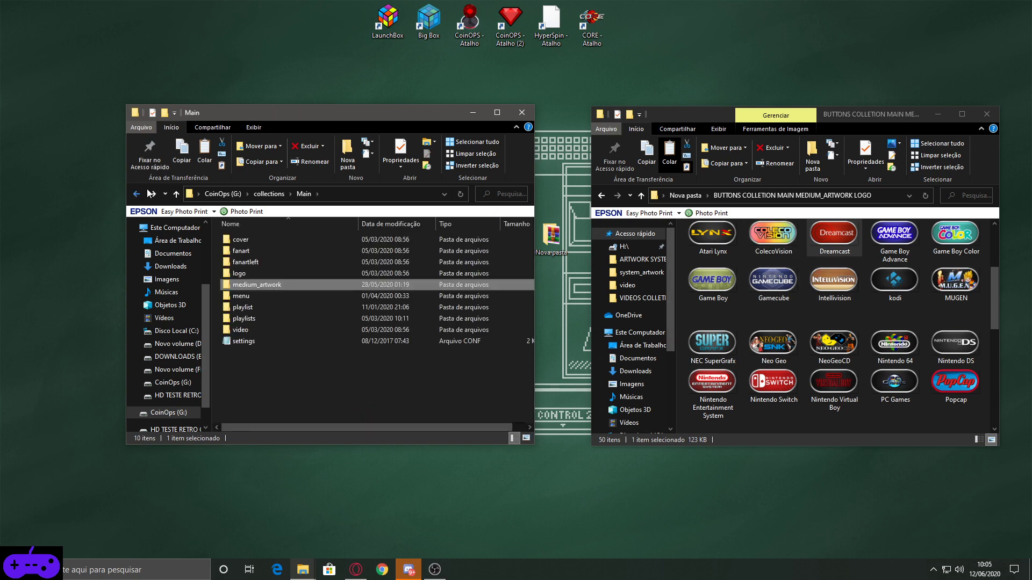
pyautogui.click(158, 197)
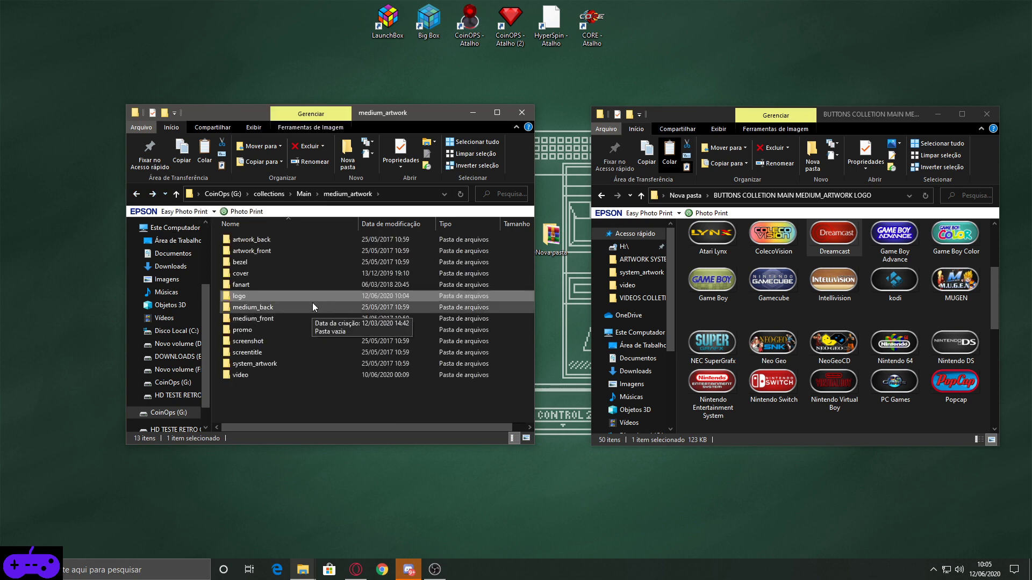
pyautogui.click(602, 196)
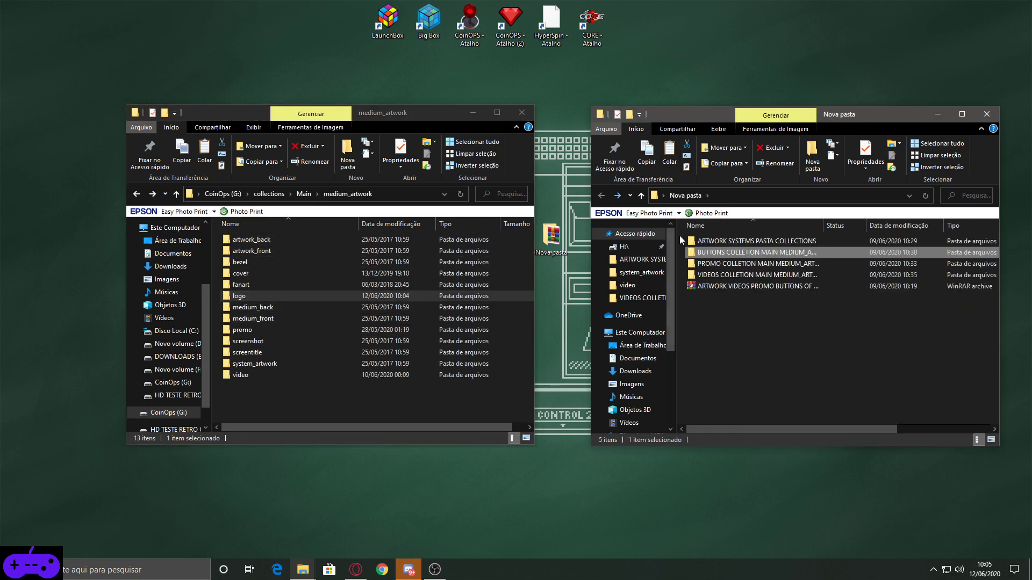
pyautogui.click(707, 265)
pyautogui.doubleClick(707, 267)
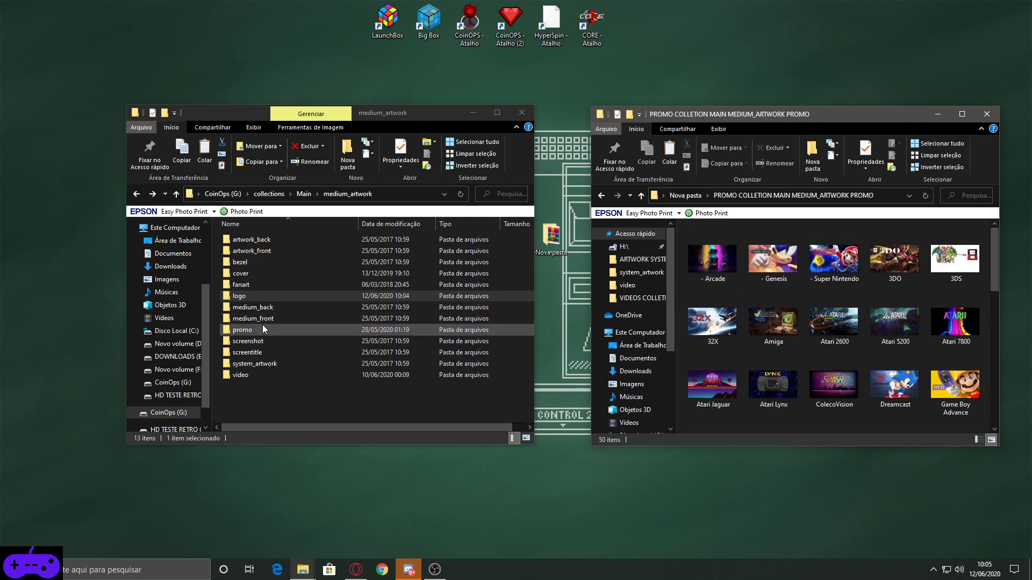
# Step: Recheck the PROMO COLLETION folder among the Nova pasta folders and open Main's matching medium_artwork promo subfolder
pyautogui.click(601, 196)
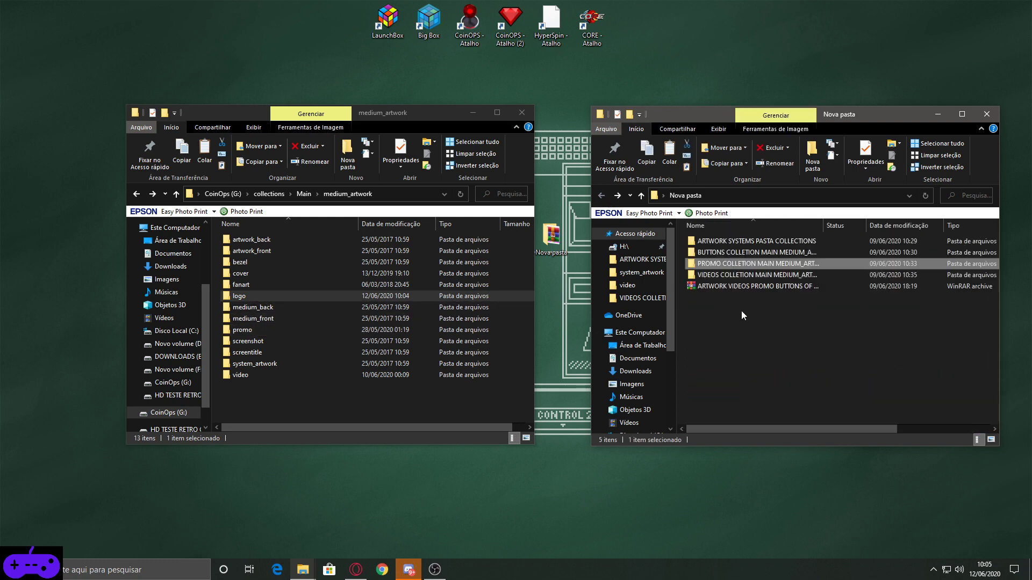
pyautogui.click(747, 275)
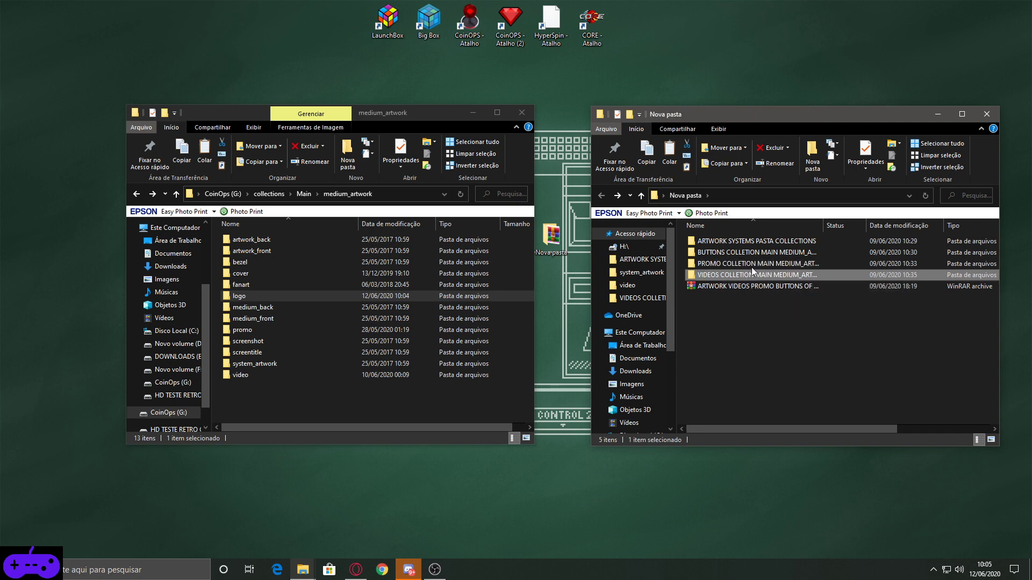
pyautogui.doubleClick(753, 264)
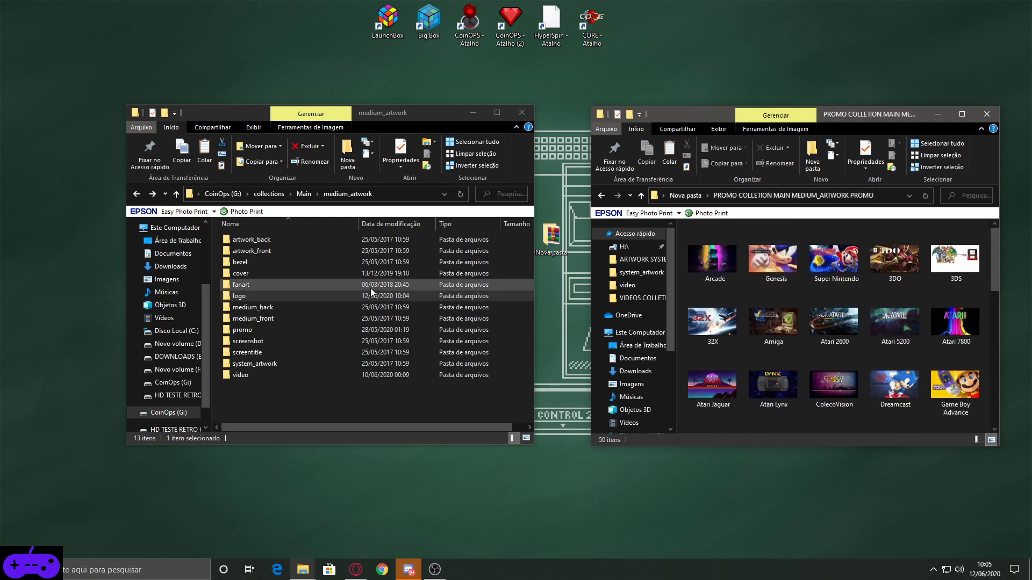
pyautogui.doubleClick(260, 330)
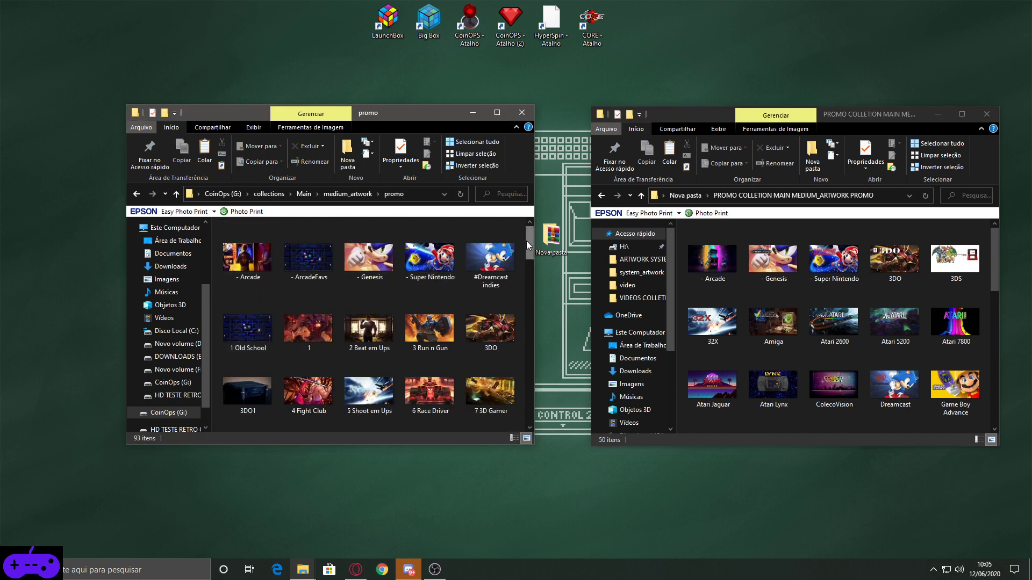
# Step: Find and select the Dreamcast image in Main's promo folder
pyautogui.moveTo(527, 241); pyautogui.dragTo(526, 257)
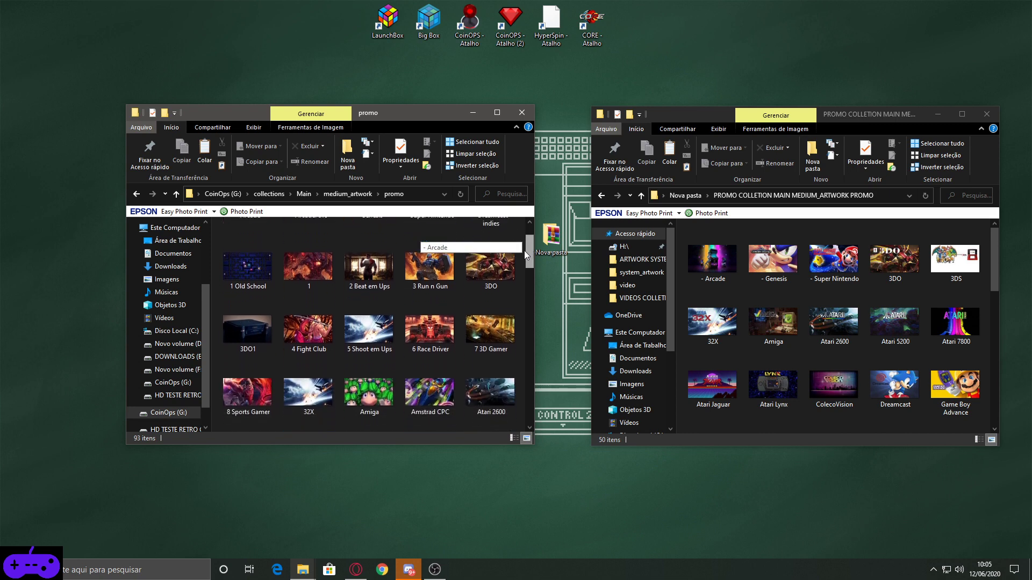
pyautogui.click(414, 328)
pyautogui.press('s')
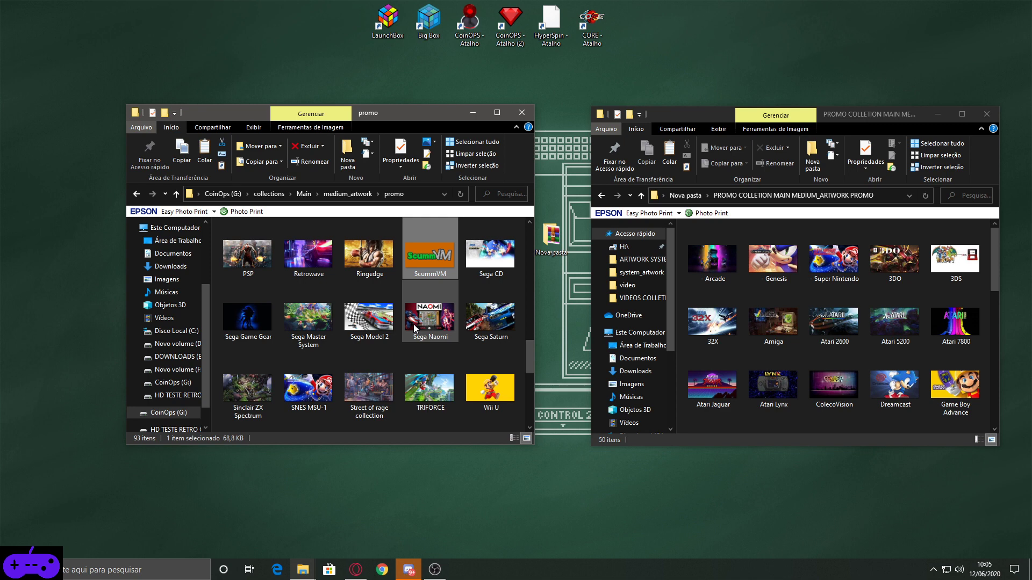
pyautogui.press('d')
pyautogui.press('d')
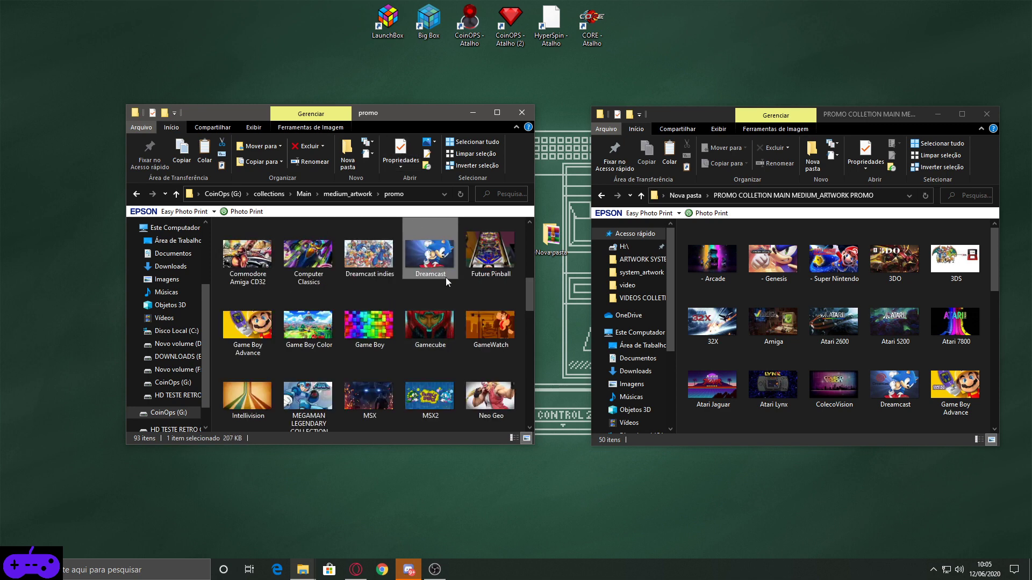
# Step: Copy the pack's Dreamcast promo image into Main's promo folder, replacing the existing Dreamcast.jpg, and refresh the folder
pyautogui.click(751, 322)
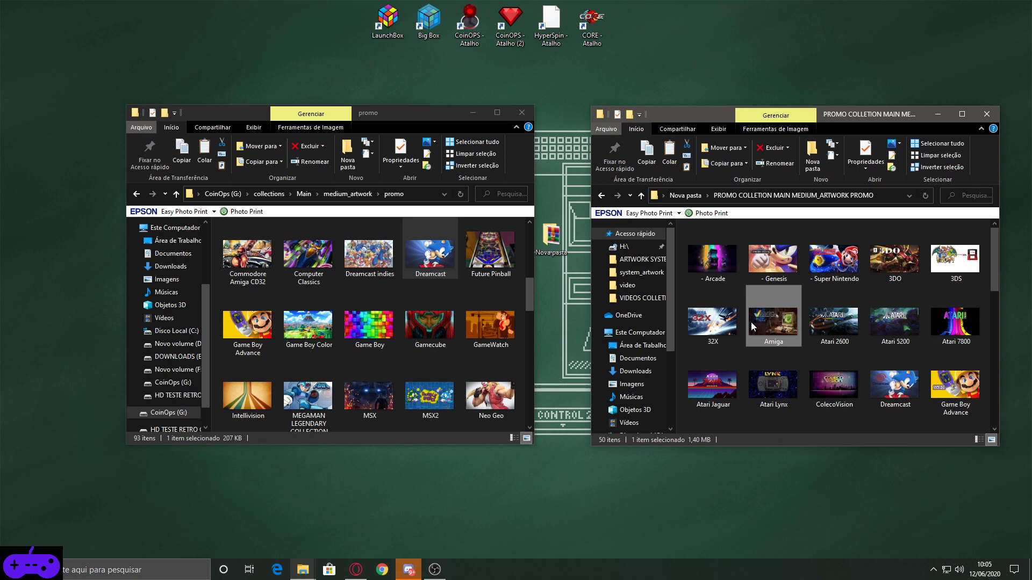
pyautogui.click(891, 386)
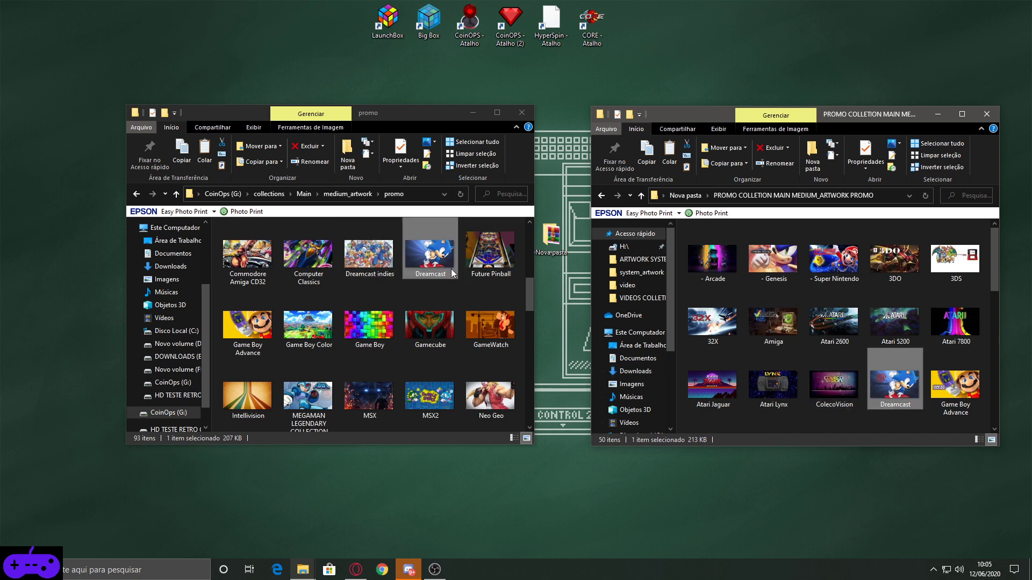
pyautogui.rightClick(895, 387)
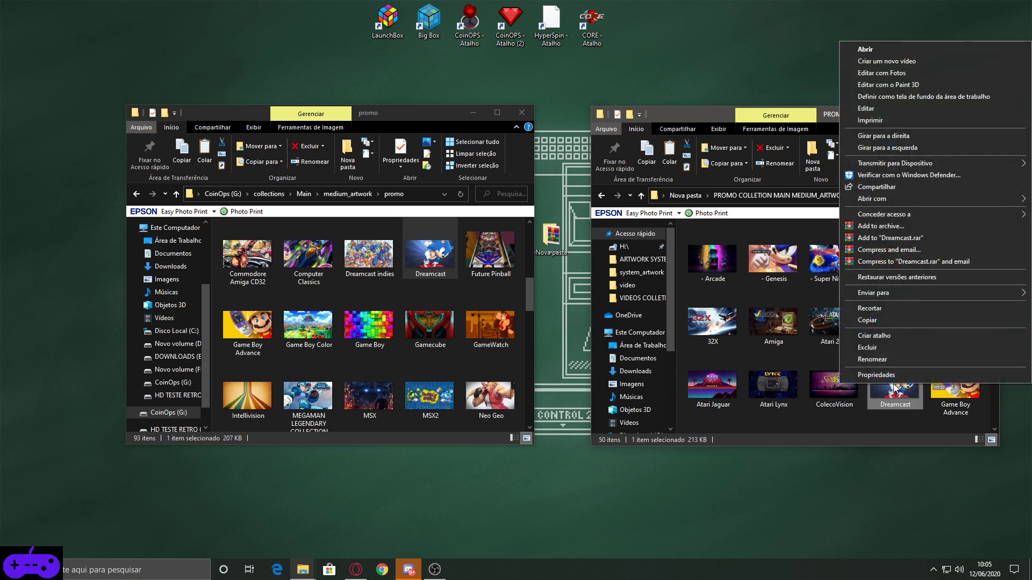
pyautogui.click(898, 316)
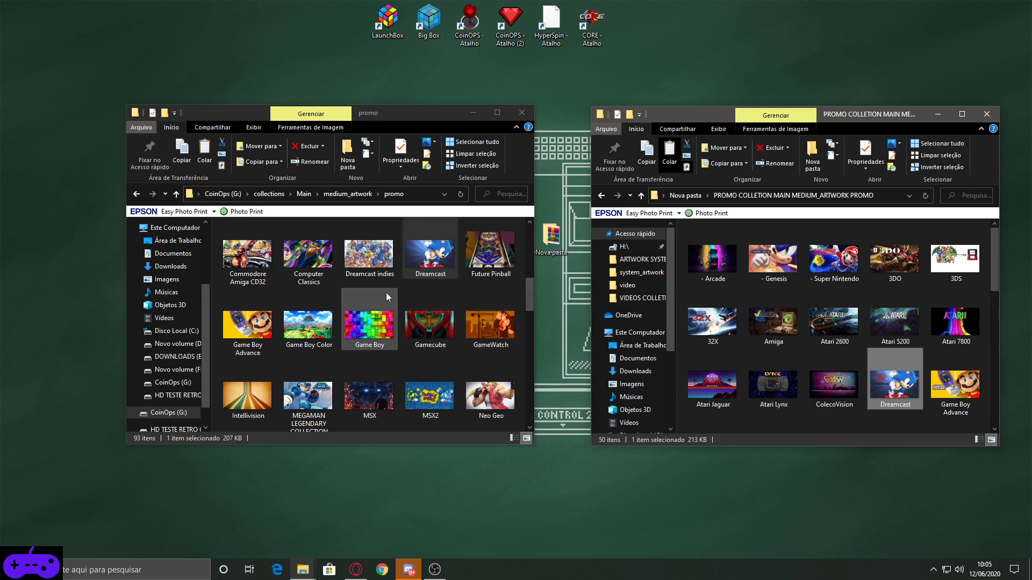
pyautogui.rightClick(396, 282)
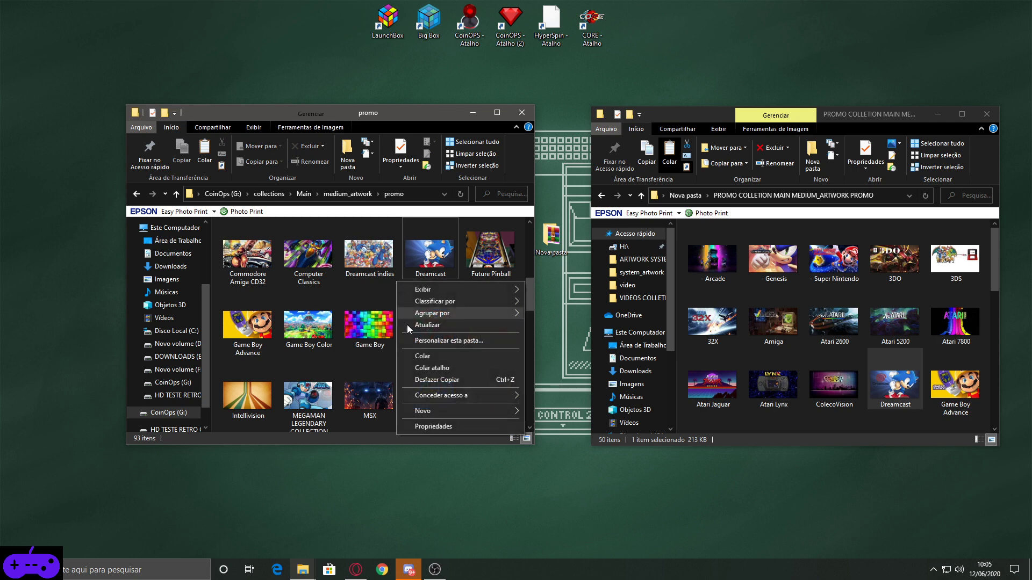
pyautogui.click(409, 357)
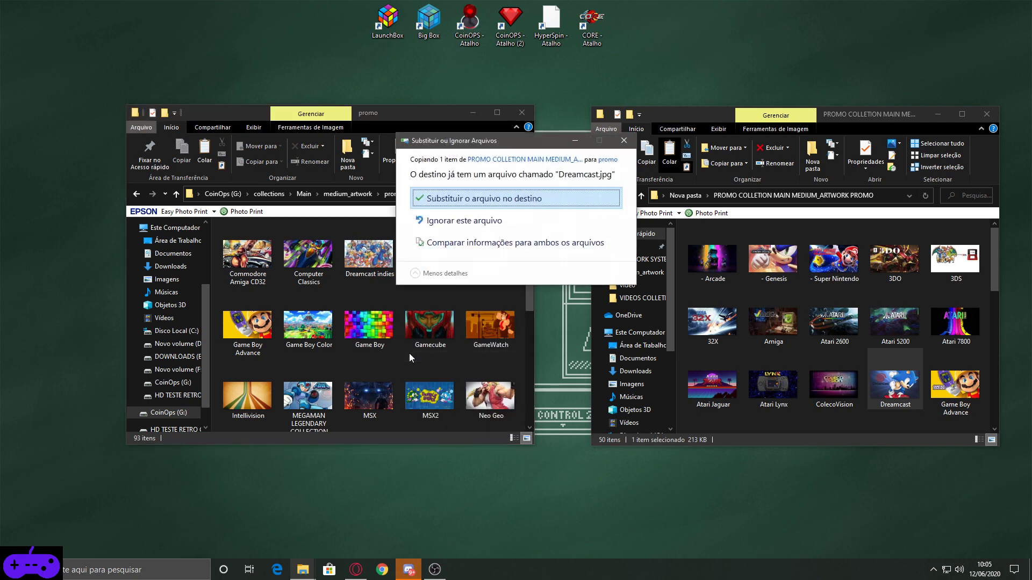
pyautogui.click(458, 207)
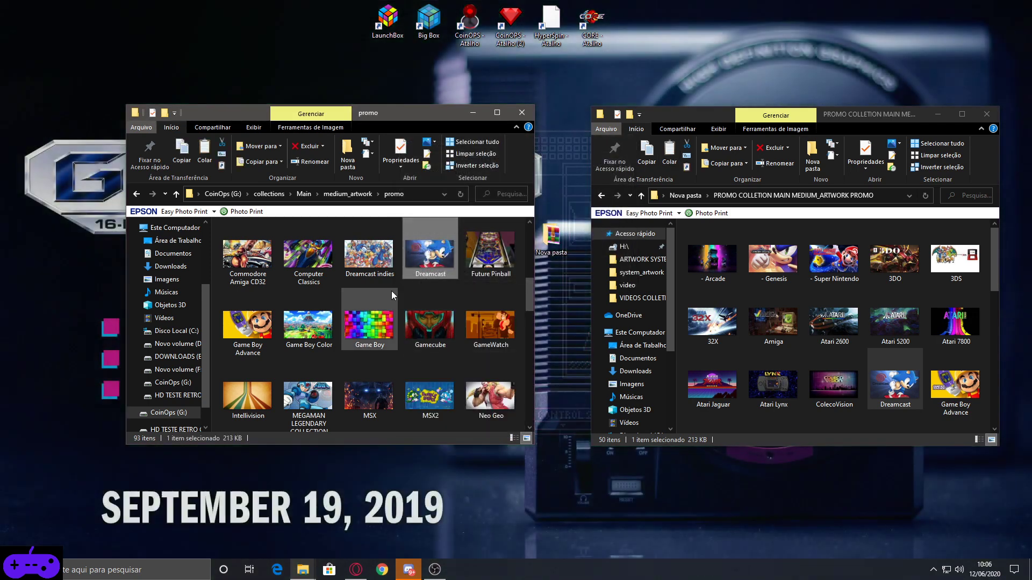
pyautogui.rightClick(398, 285)
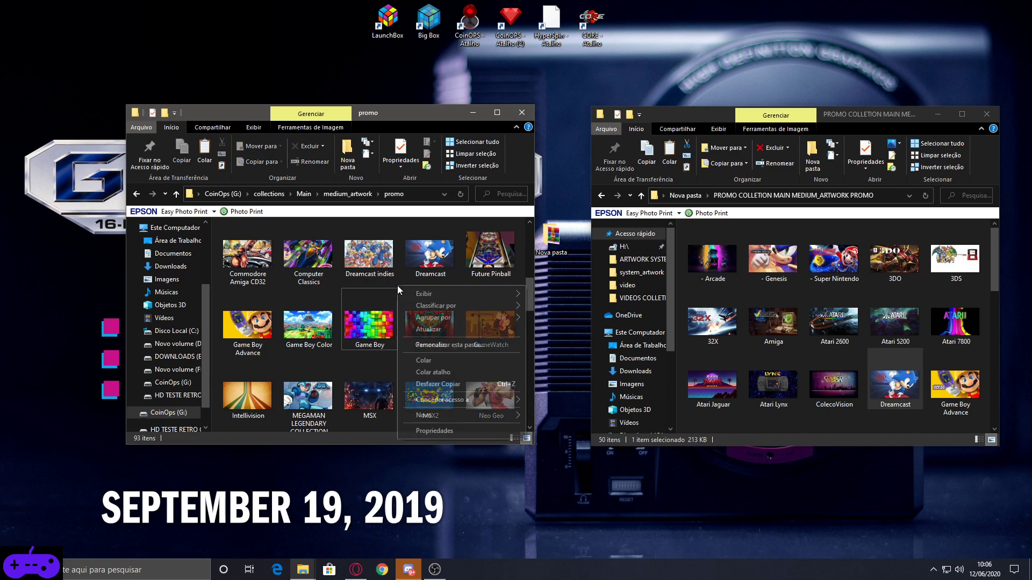
pyautogui.click(408, 329)
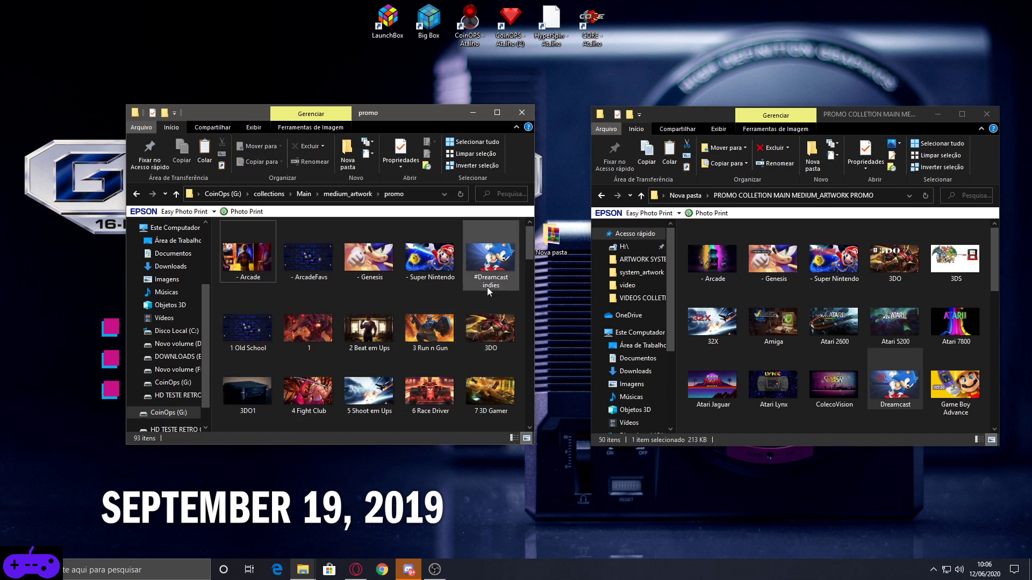
# Step: Locate the replaced Dreamcast image in Main's promo folder
pyautogui.scroll(-2, 528, 427)
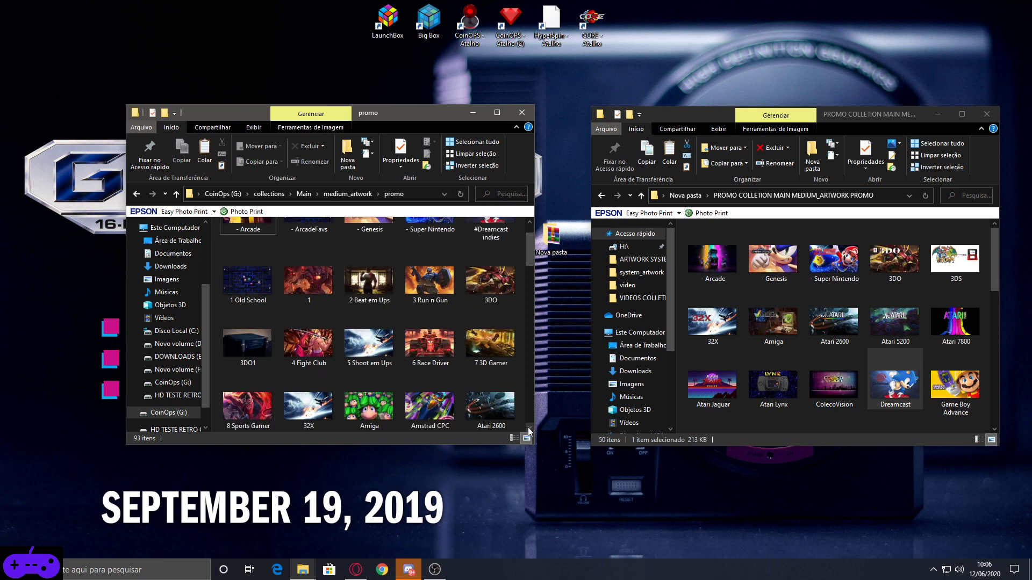
pyautogui.click(356, 349)
pyautogui.hotkey('ctrl', 'v')
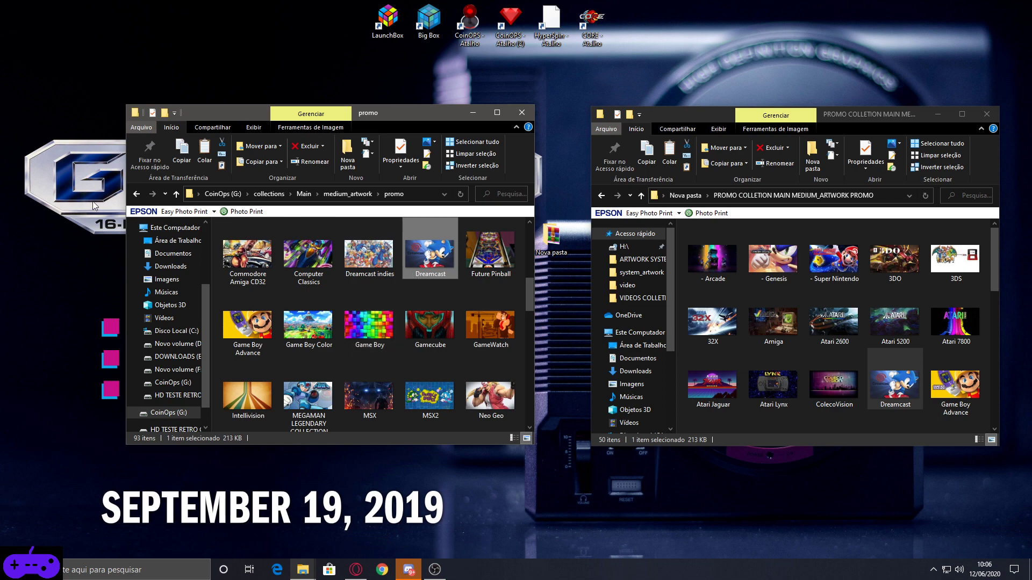
# Step: Open the pack's VIDEOS COLLETION MAIN MEDIUM_ARTWORK VIDEOS folder and Main's medium_artwork video folder
pyautogui.click(135, 195)
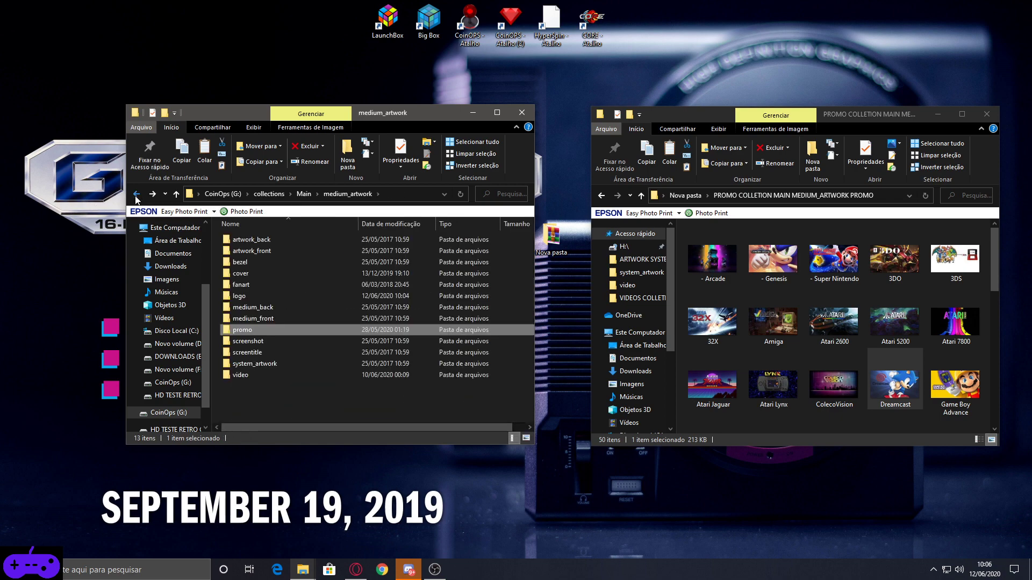
pyautogui.click(606, 199)
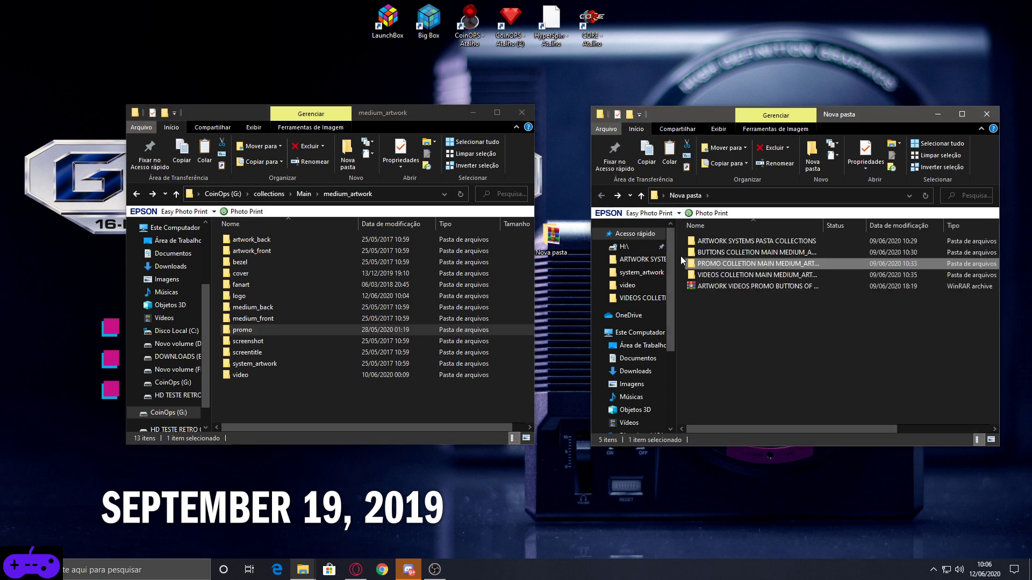
pyautogui.click(708, 275)
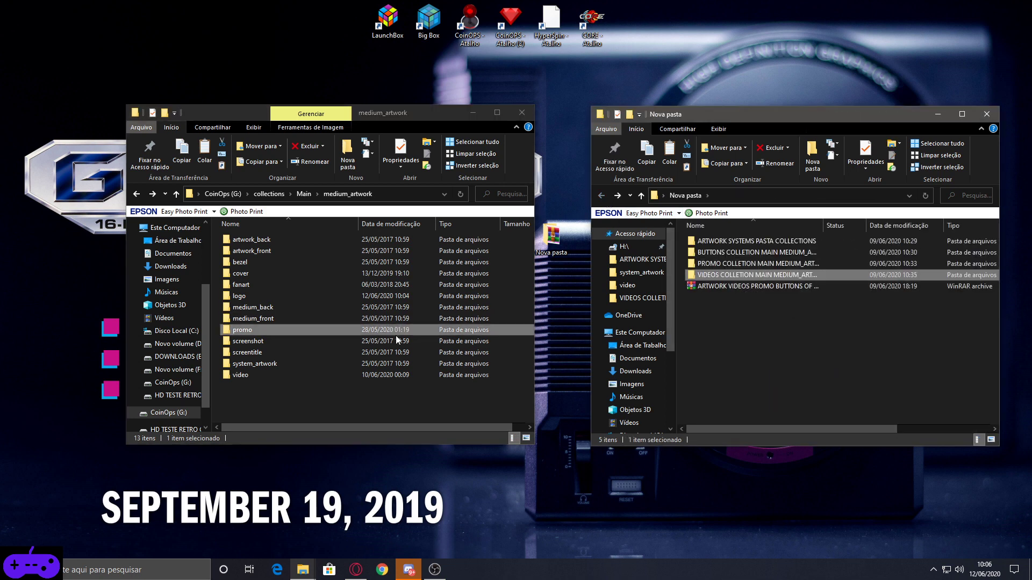
pyautogui.doubleClick(725, 276)
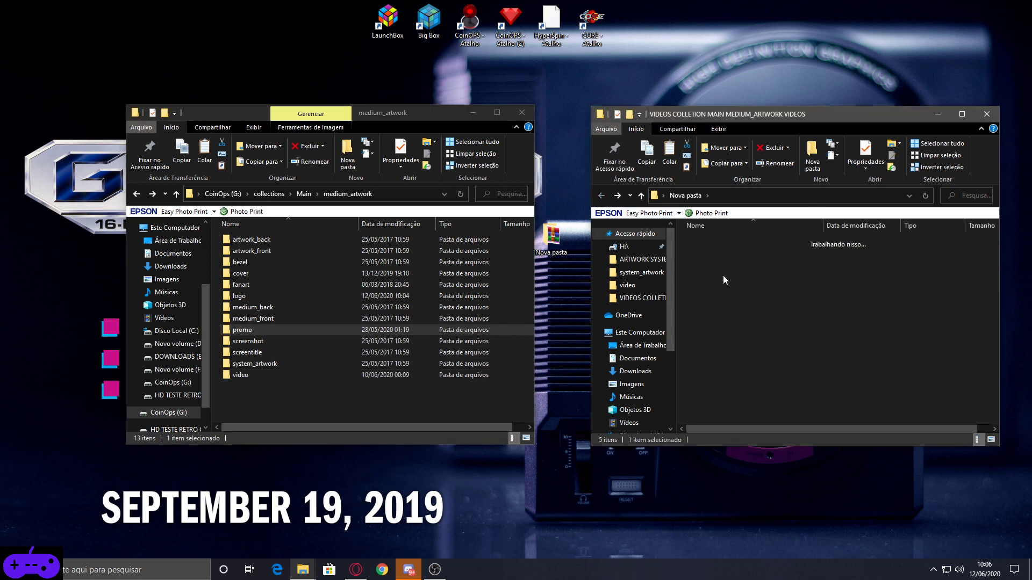
pyautogui.doubleClick(240, 375)
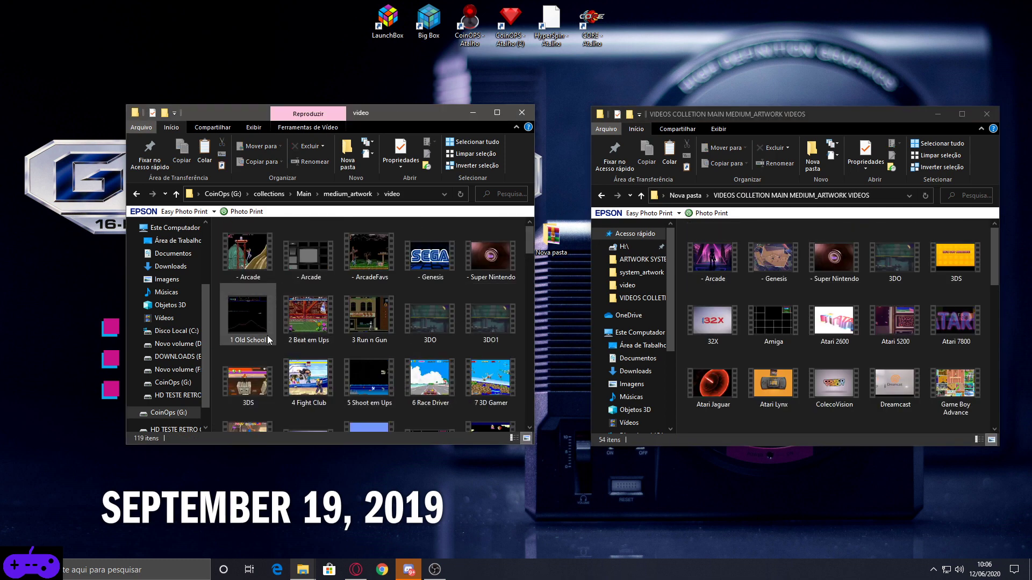
# Step: Select the Dreamcast video in the pack's videos folder and find the Dreamcast entries in Main's video folder
pyautogui.click(795, 308)
pyautogui.press('Down')
pyautogui.press('Right')
pyautogui.press('Right')
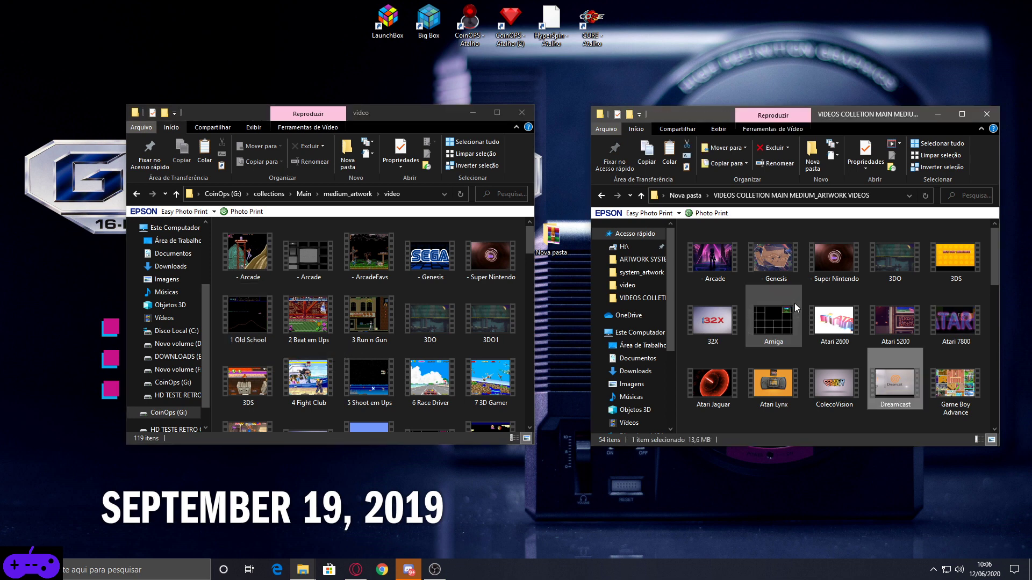
pyautogui.click(374, 310)
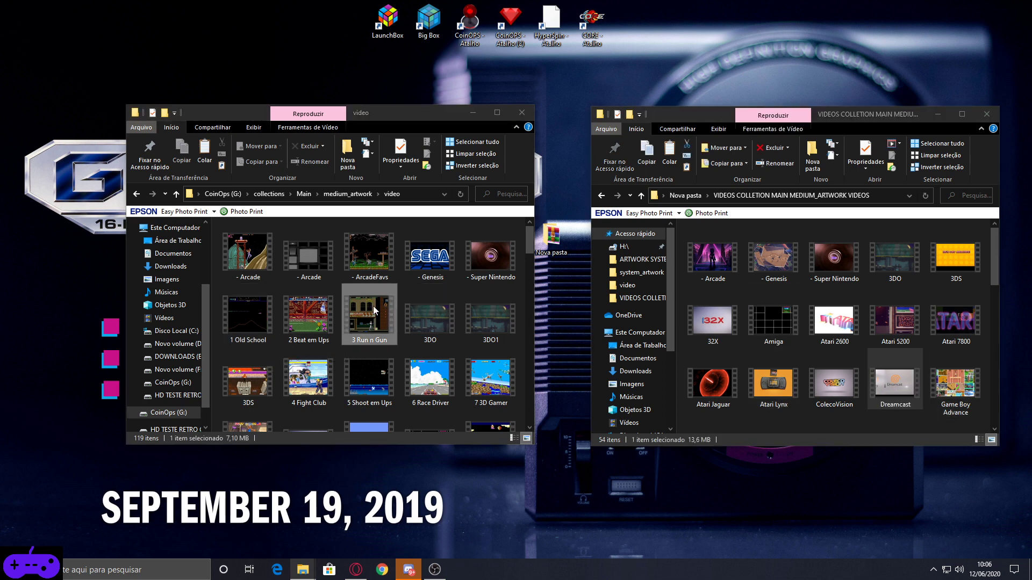
pyautogui.press('d')
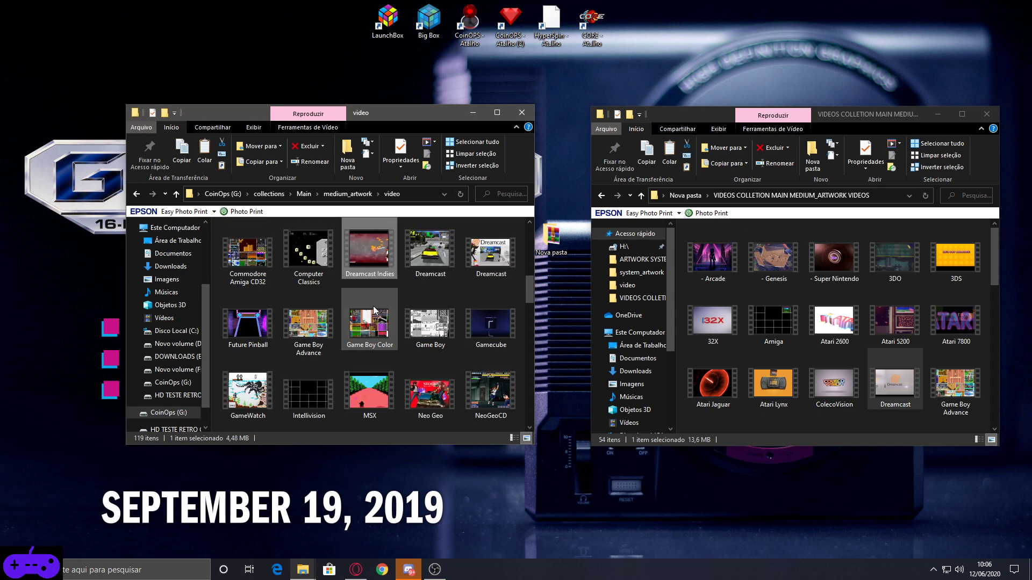
# Step: Try to play Main's Dreamcast.avi video in Windows Media Player, and close the player
pyautogui.click(410, 252)
pyautogui.rightClick(412, 256)
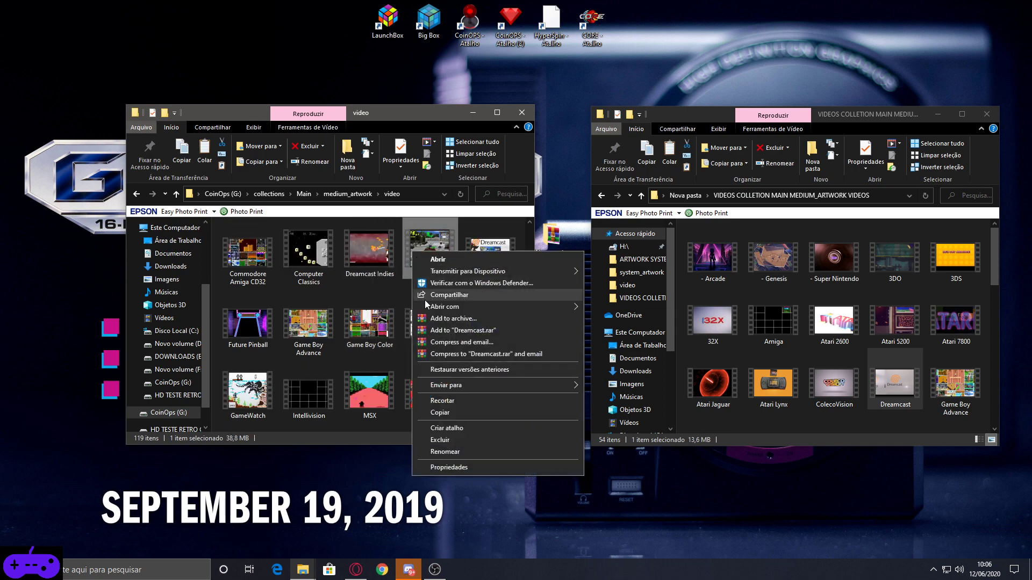
pyautogui.moveTo(427, 308)
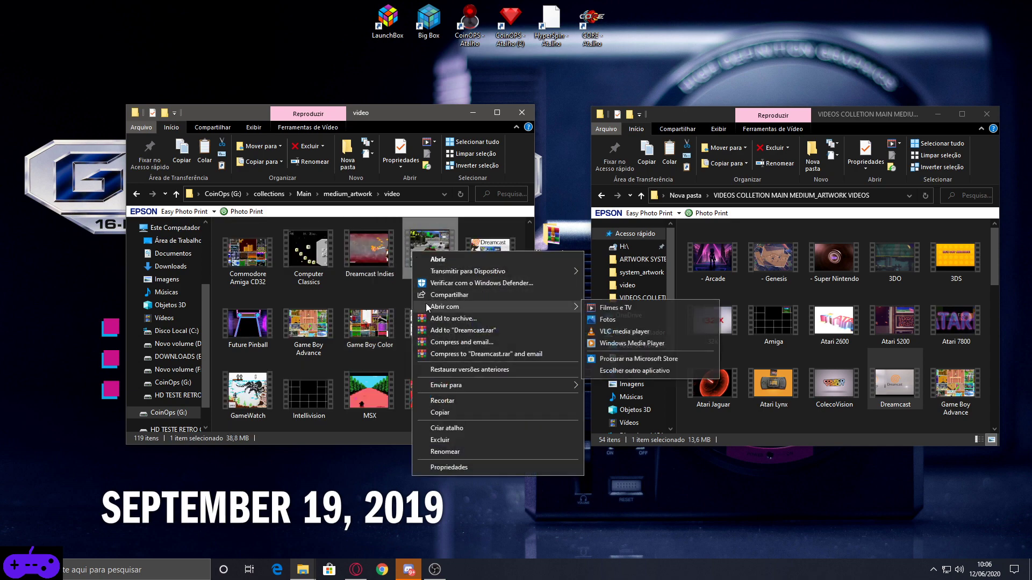
pyautogui.click(633, 343)
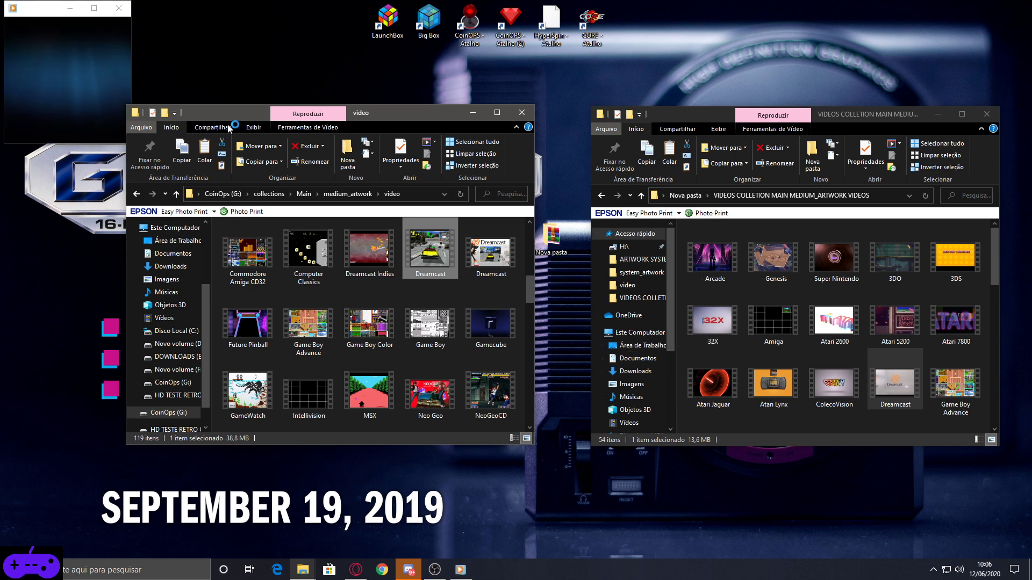
pyautogui.click(119, 8)
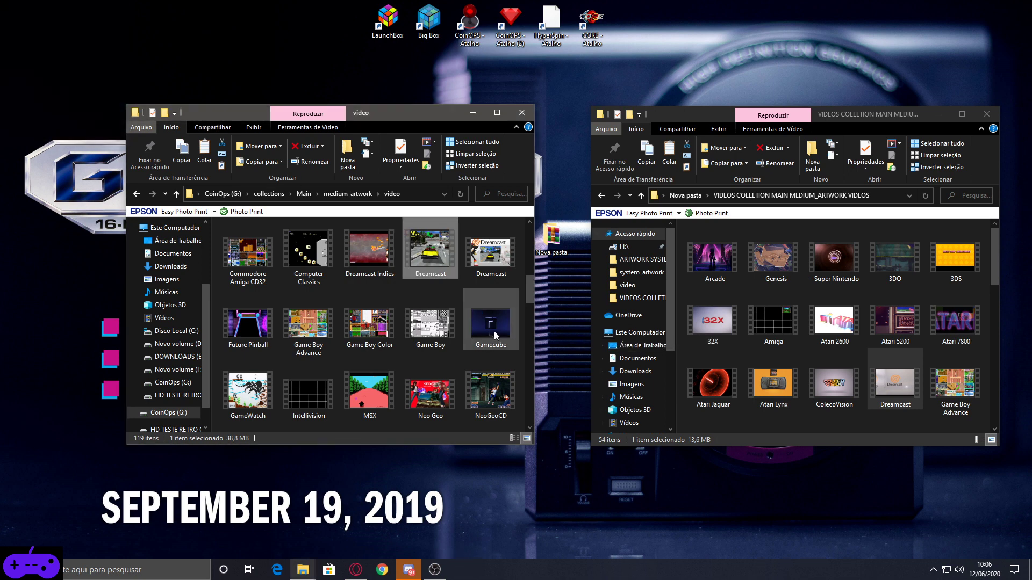
# Step: Play Main's Dreamcast.avi video in VLC media player, with the player moved clear of the screen edge, and close it
pyautogui.rightClick(425, 270)
pyautogui.moveTo(451, 326)
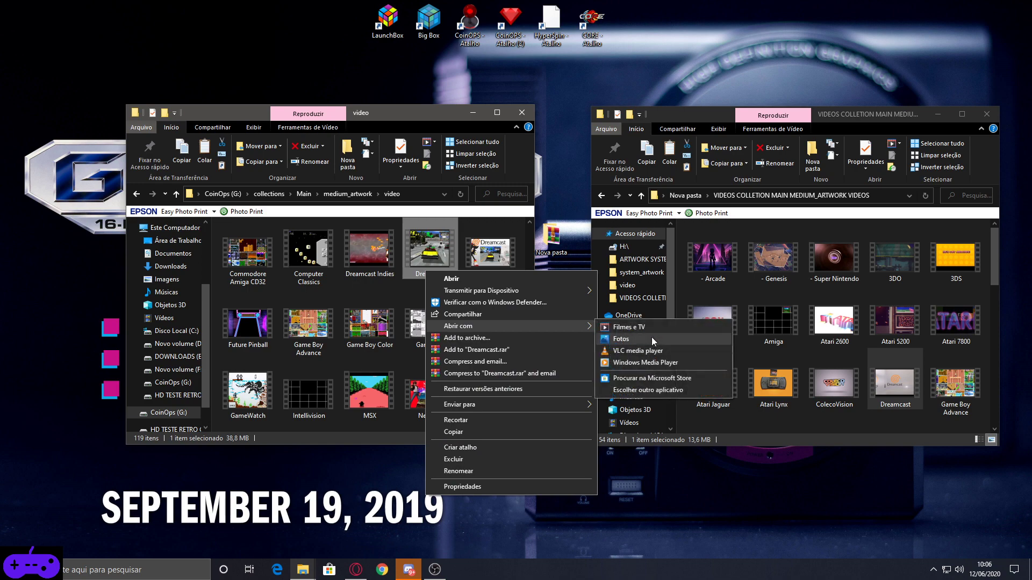
pyautogui.click(645, 362)
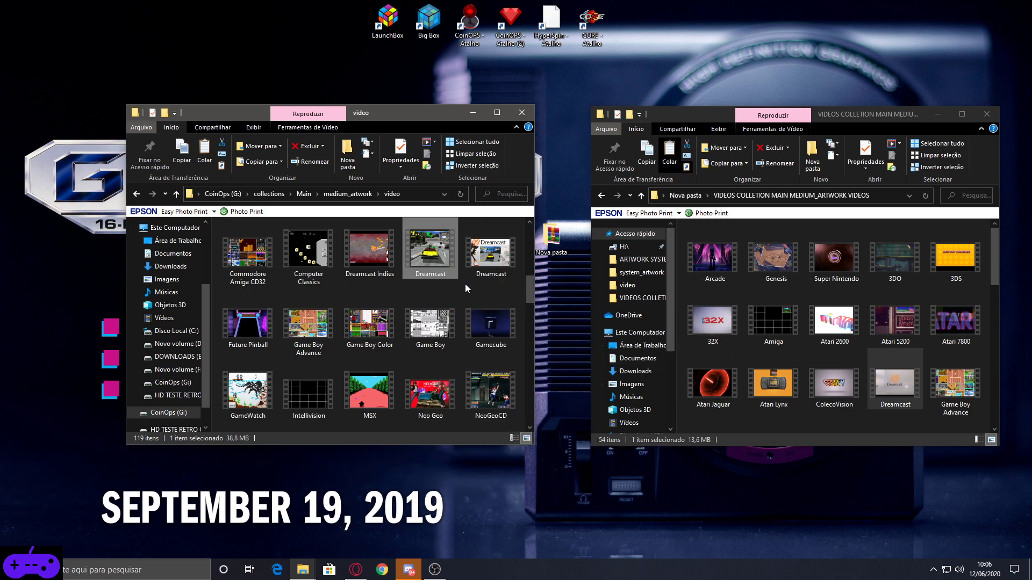
pyautogui.moveTo(28, 38); pyautogui.dragTo(539, 85)
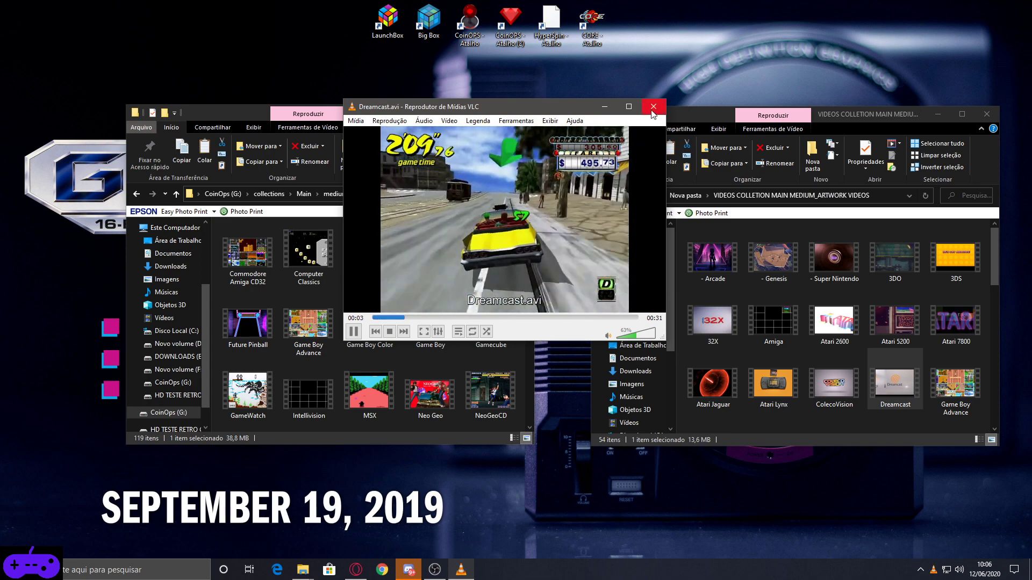
pyautogui.click(652, 107)
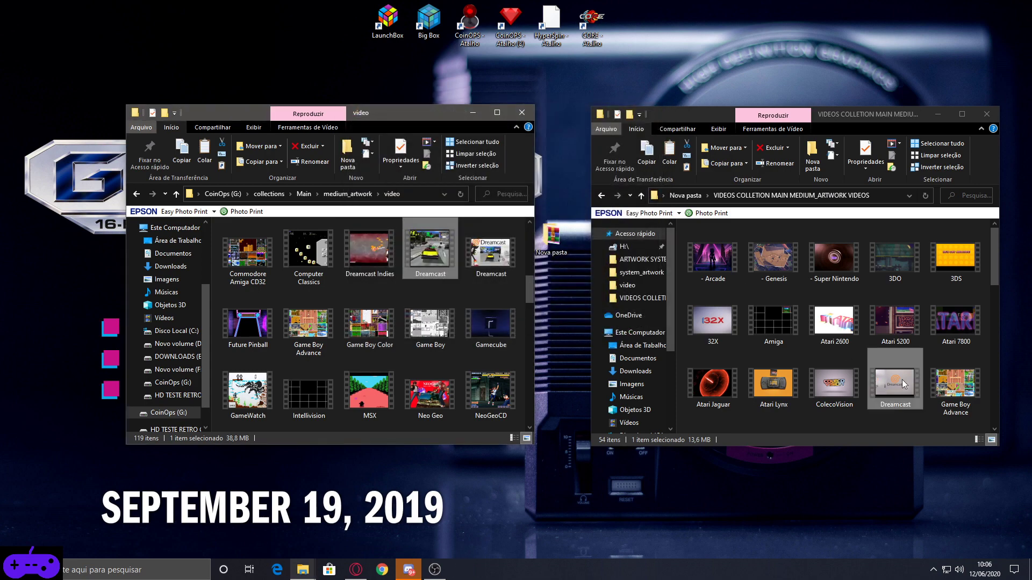
# Step: Play the pack's Dreamcast.mp4 video in VLC media player and close the player
pyautogui.rightClick(902, 380)
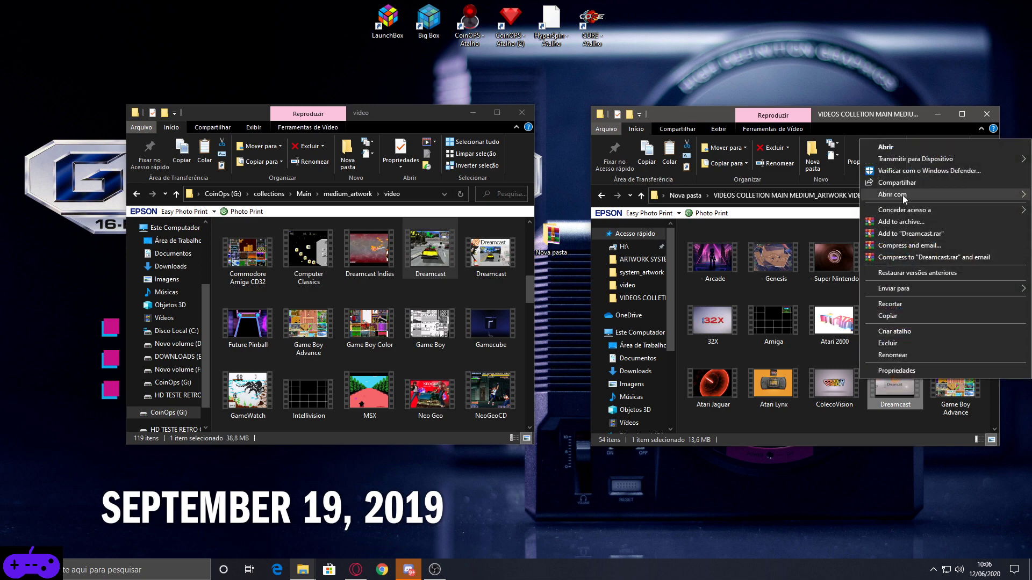
pyautogui.moveTo(901, 196)
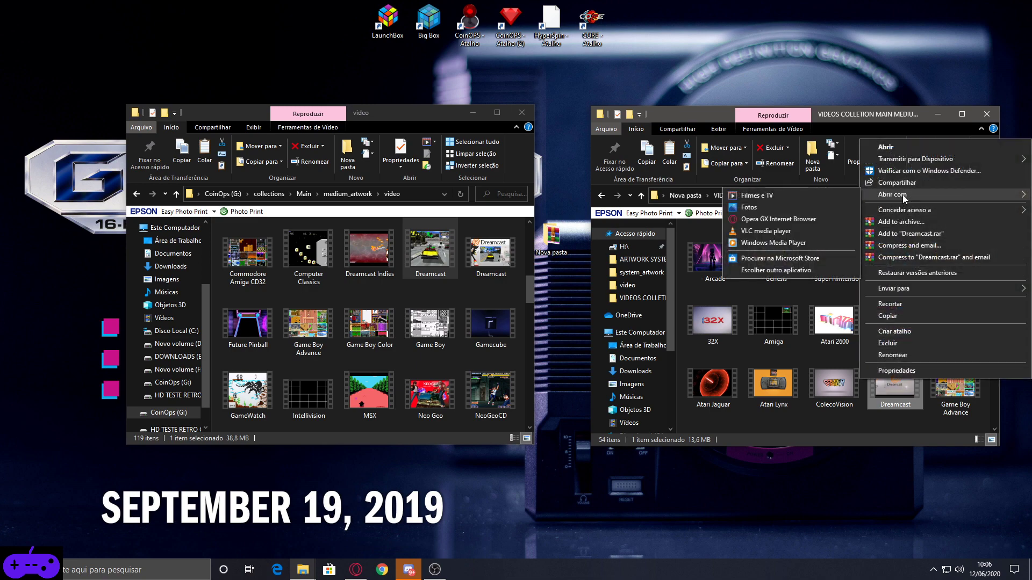
pyautogui.click(741, 231)
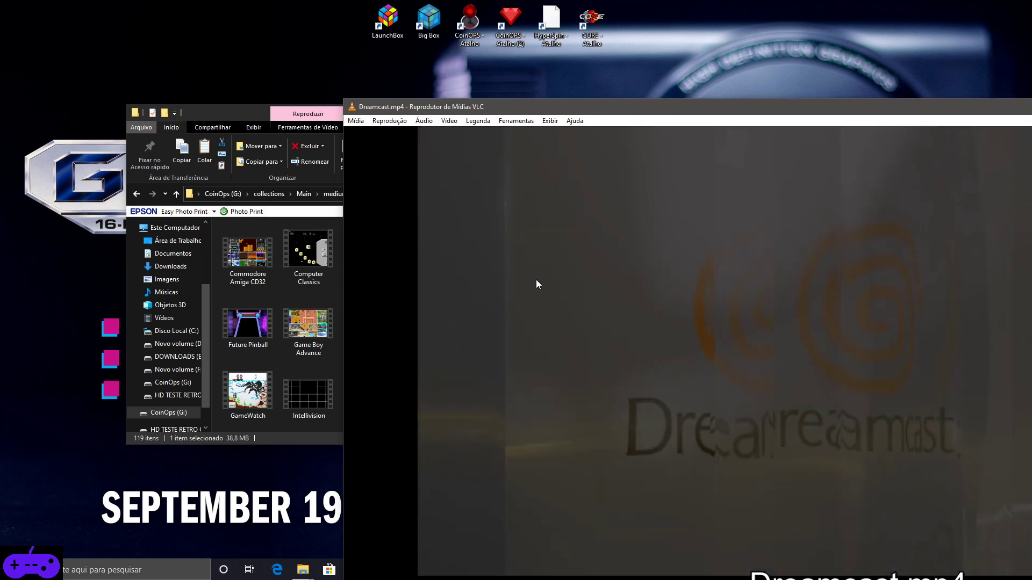
pyautogui.doubleClick(536, 280)
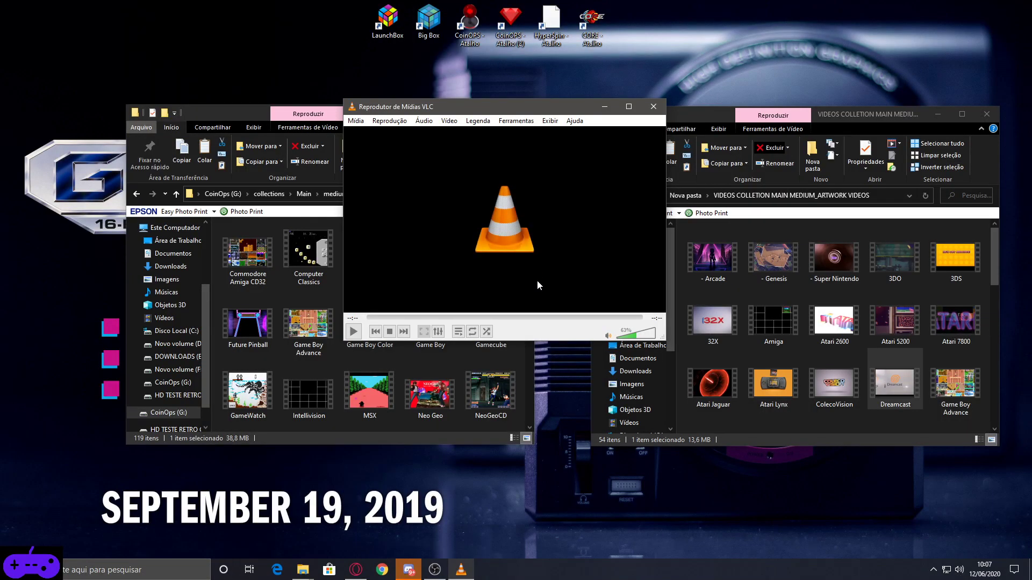
pyautogui.click(663, 107)
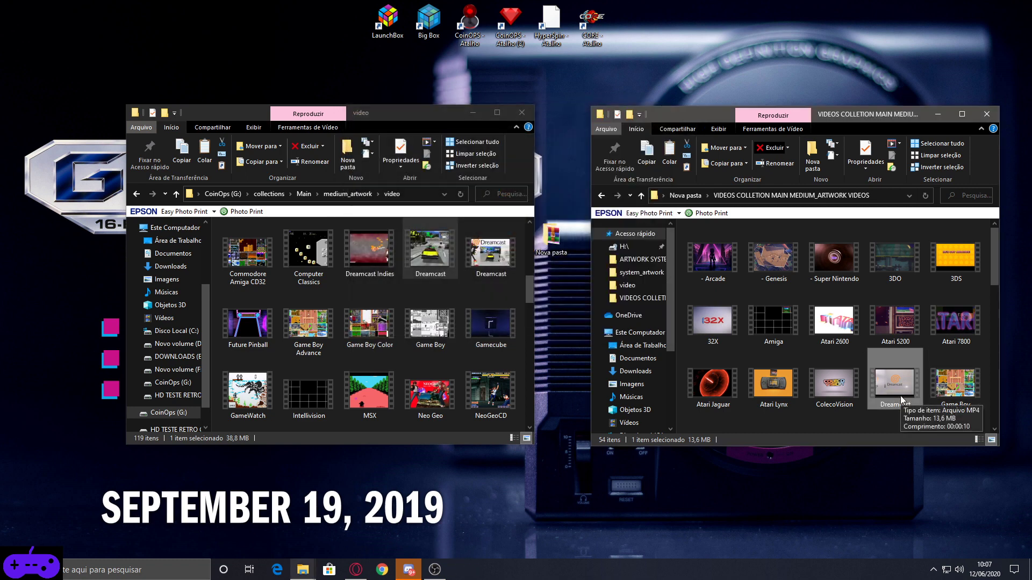
pyautogui.rightClick(900, 396)
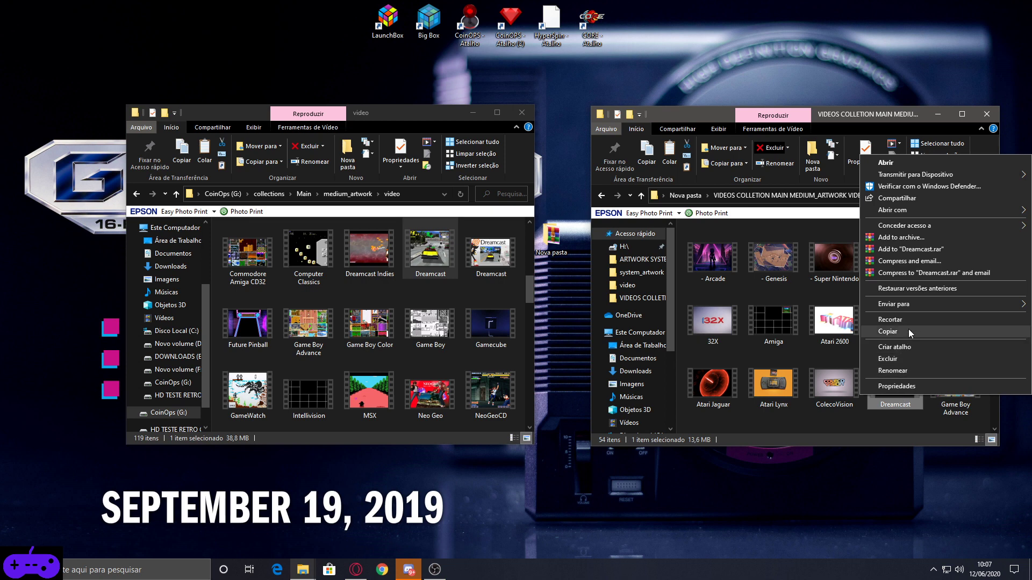
pyautogui.click(888, 331)
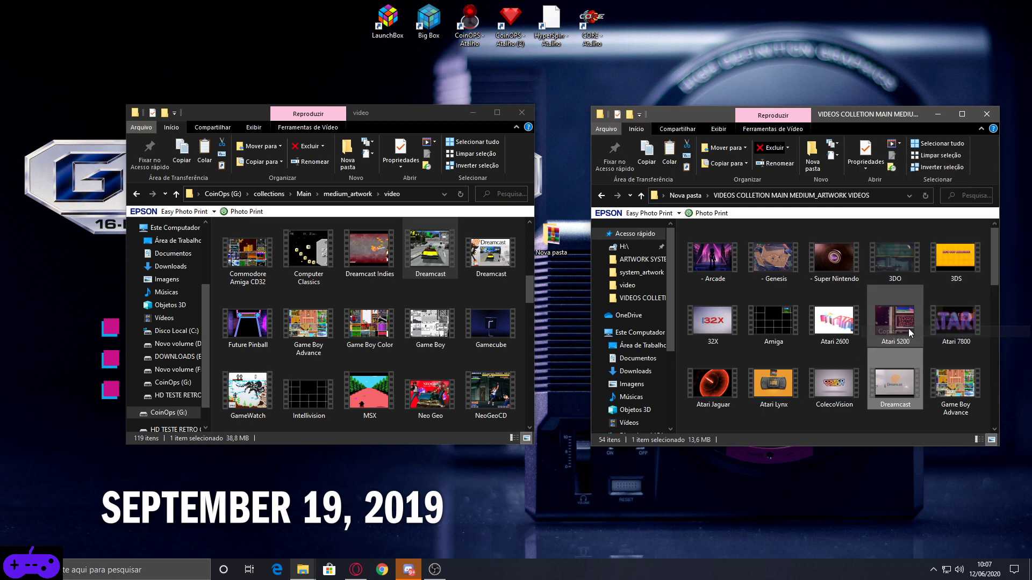
pyautogui.click(460, 285)
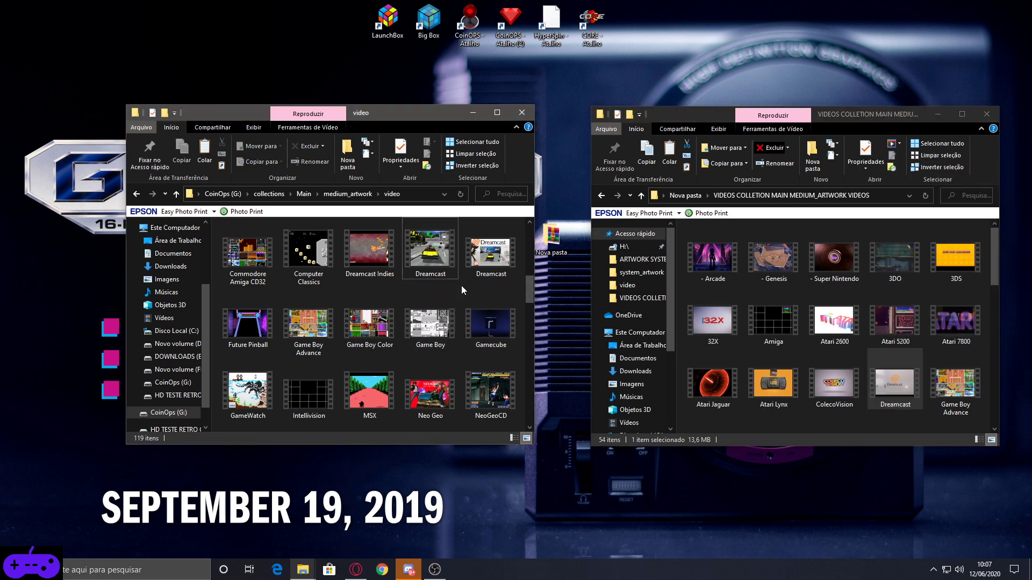
# Step: Rename the second existing Dreamcast video in Main's video folder, beside Dreamcast.avi, as Dreamcast55
pyautogui.click(485, 266)
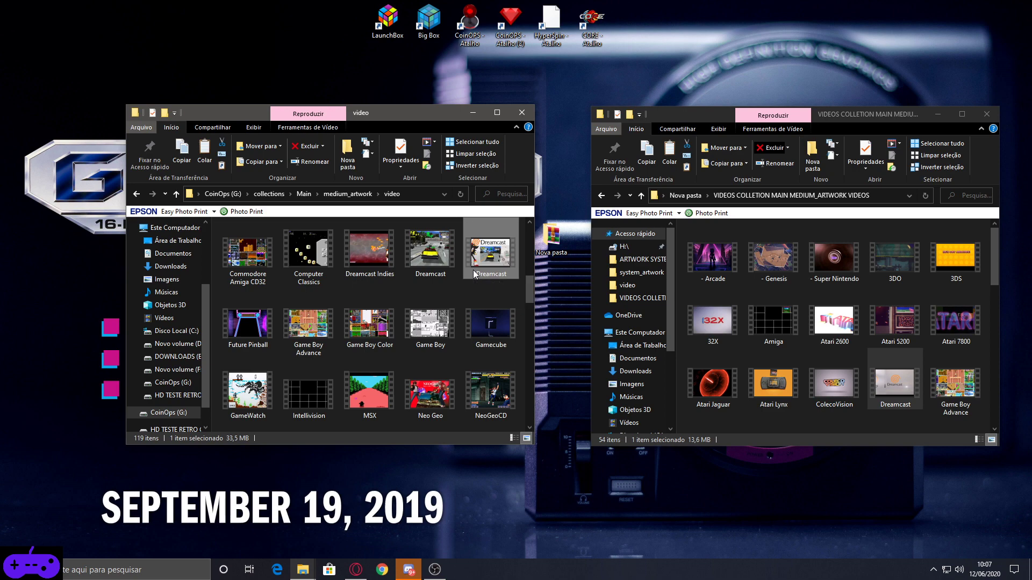
pyautogui.rightClick(477, 275)
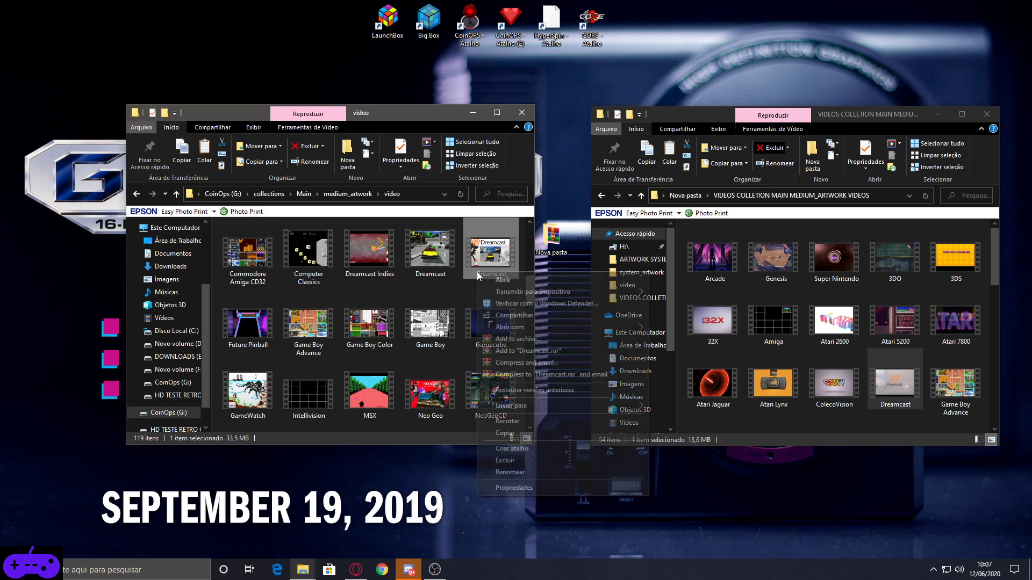
pyautogui.click(472, 272)
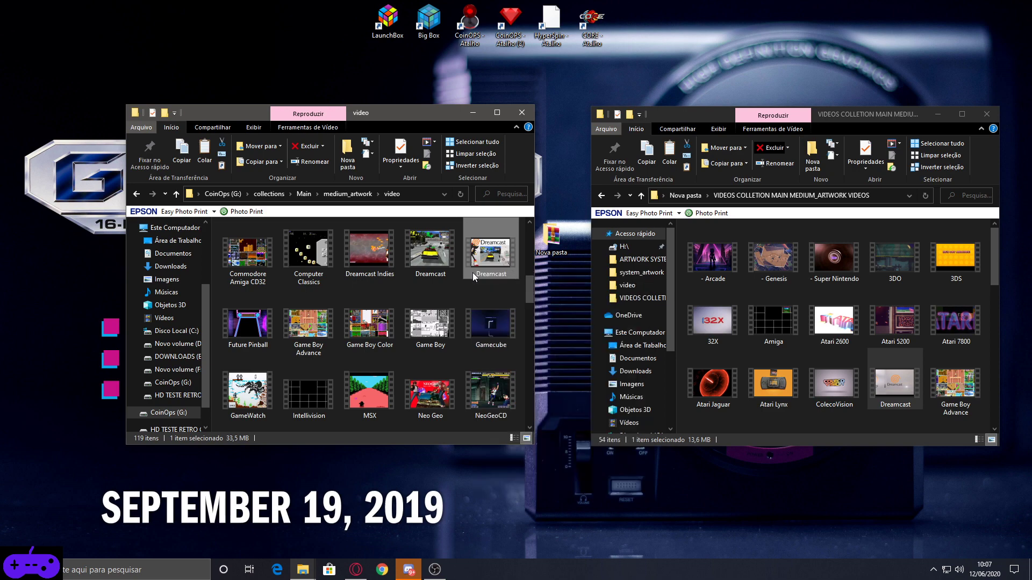
pyautogui.rightClick(472, 273)
pyautogui.click(489, 470)
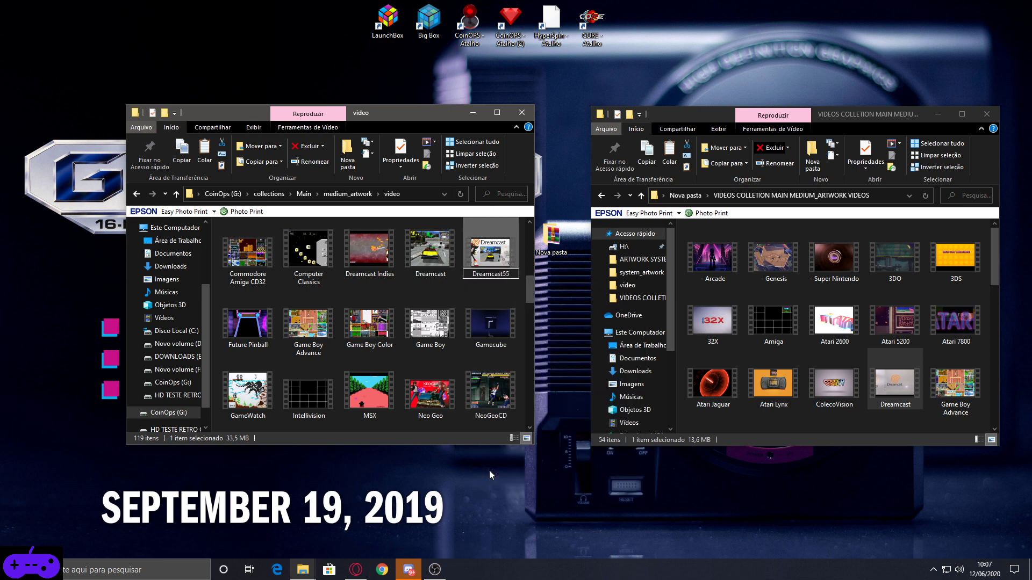
pyautogui.write('55')
pyautogui.press('Return')
# Step: Copy the pack's Dreamcast.mp4 video into Main's video folder and select the old Dreamcast.avi there
pyautogui.click(444, 262)
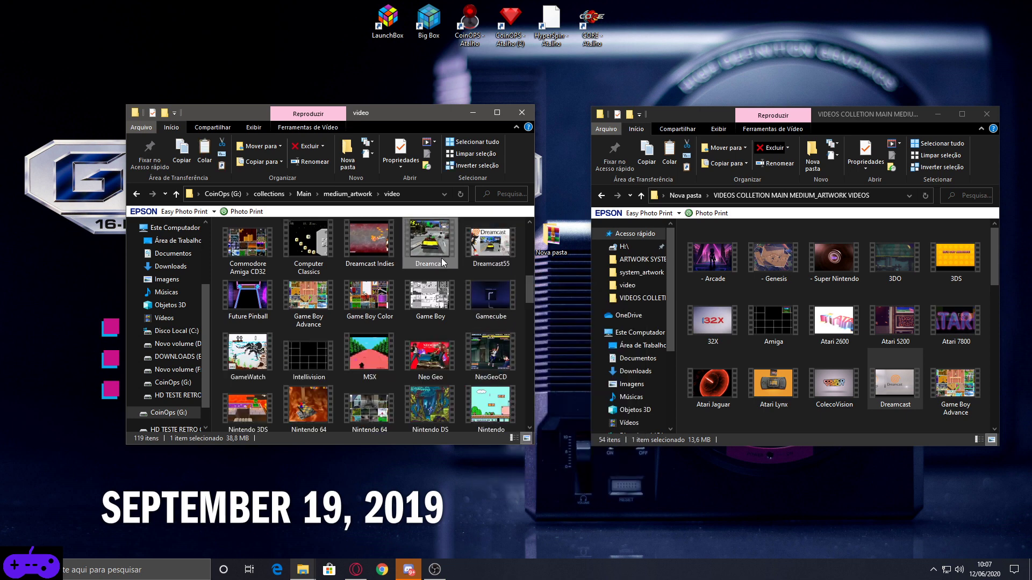
pyautogui.click(910, 387)
pyautogui.rightClick(872, 395)
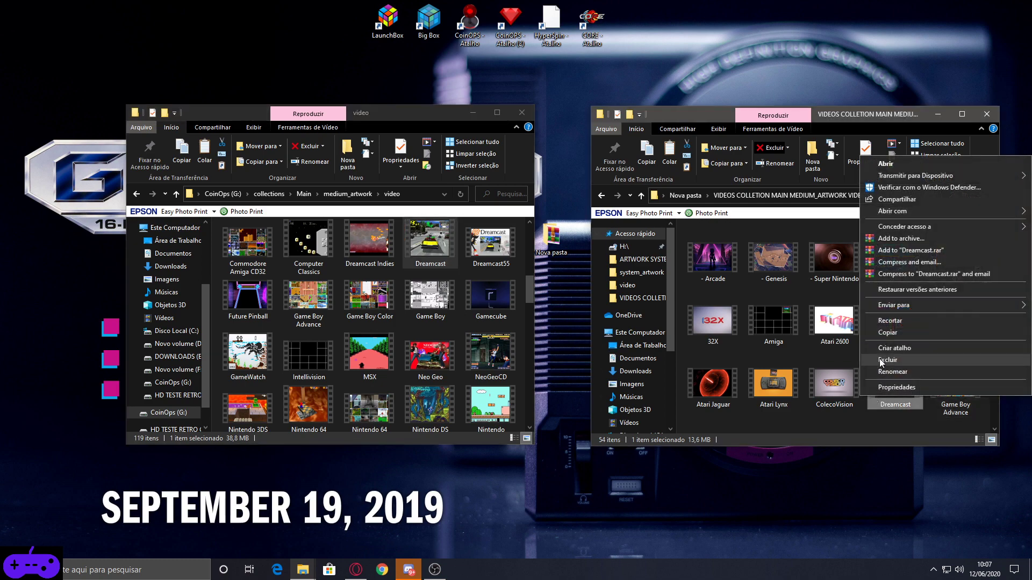
pyautogui.click(885, 333)
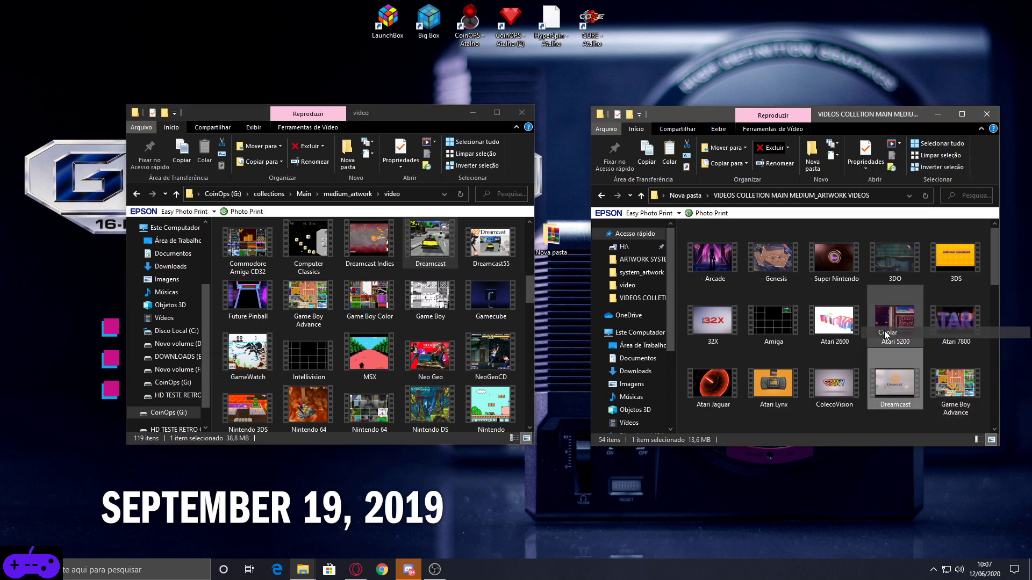
pyautogui.rightClick(401, 278)
pyautogui.click(425, 349)
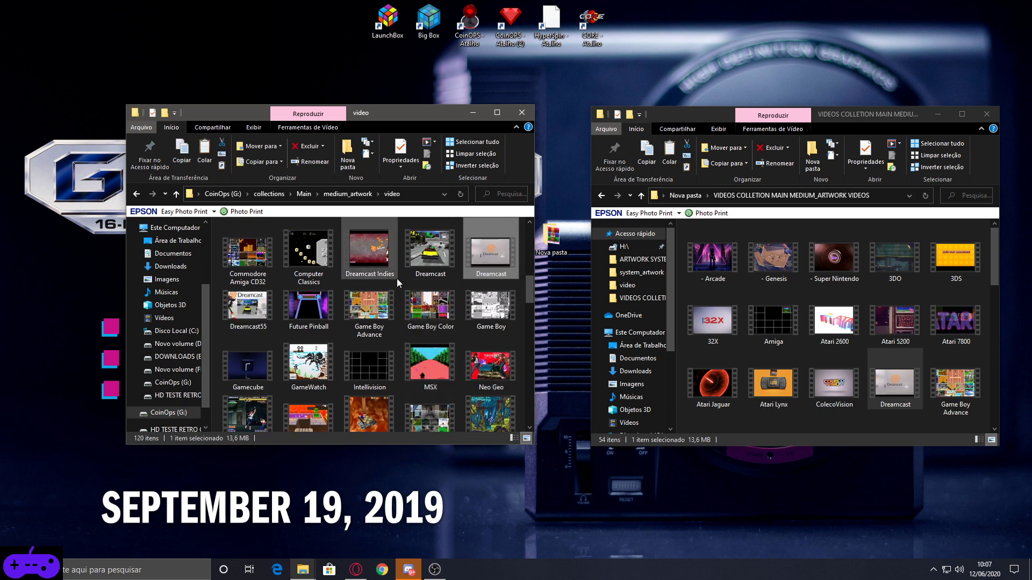
pyautogui.click(415, 272)
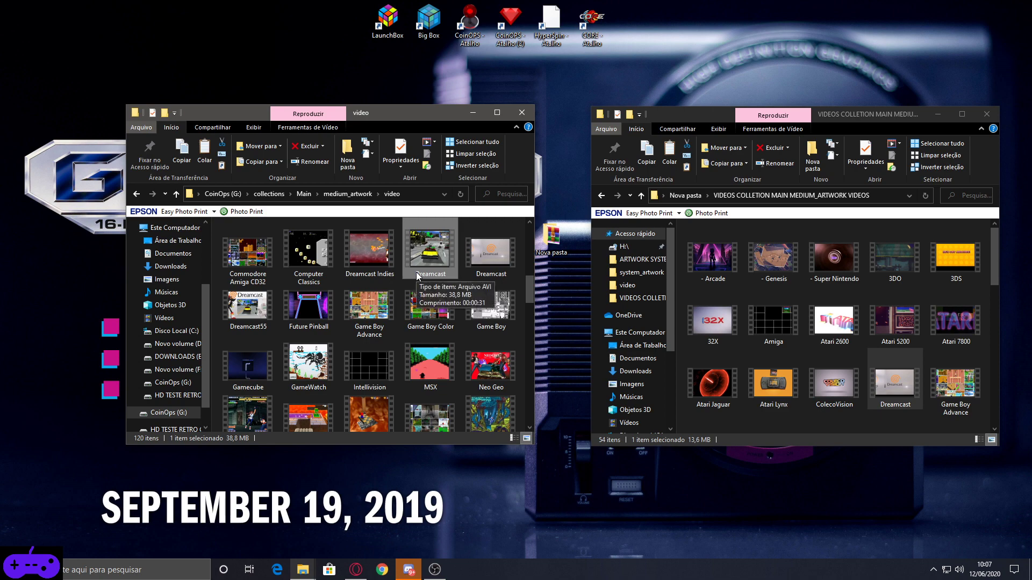
# Step: Delete the old Dreamcast.avi from Main's video folder, refresh the folder and select the new Dreamcast.mp4
pyautogui.press('Delete')
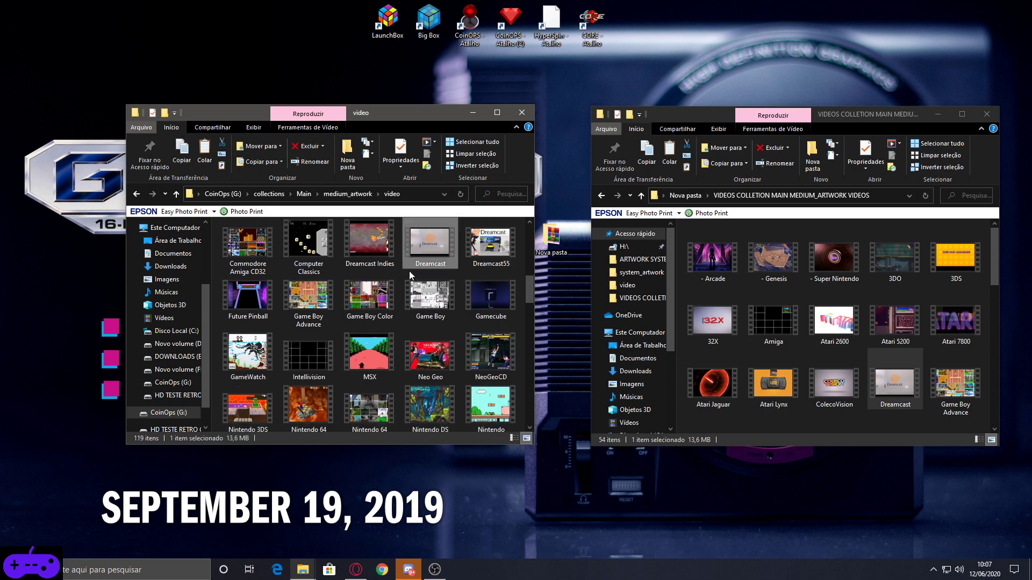
pyautogui.rightClick(399, 277)
pyautogui.click(411, 316)
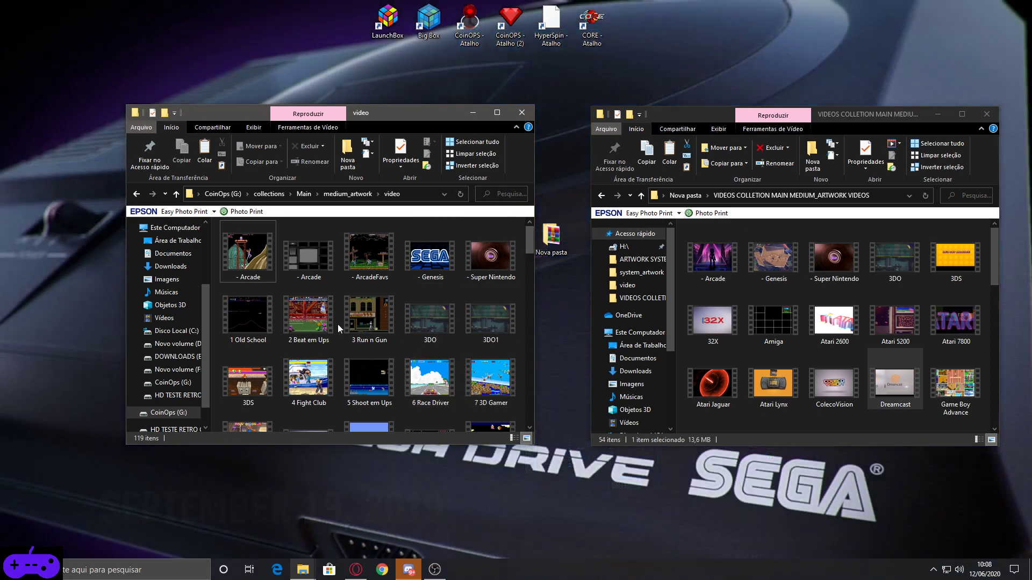
pyautogui.press('d')
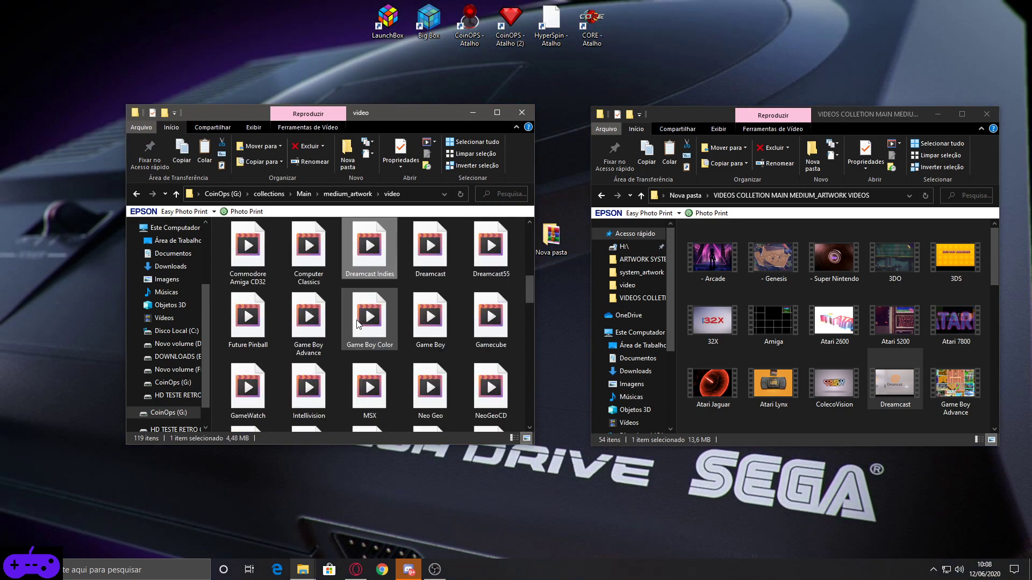
pyautogui.click(446, 275)
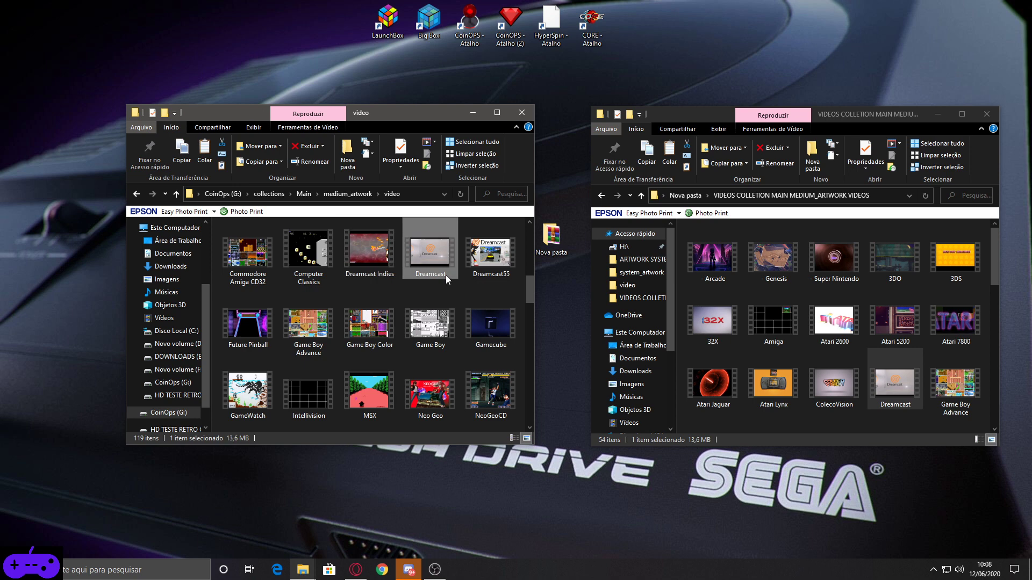
# Step: Return the pack window to the Nova pasta folder and launch CoinOPS from the desktop shortcut CoinOPS - Atalho
pyautogui.click(468, 45)
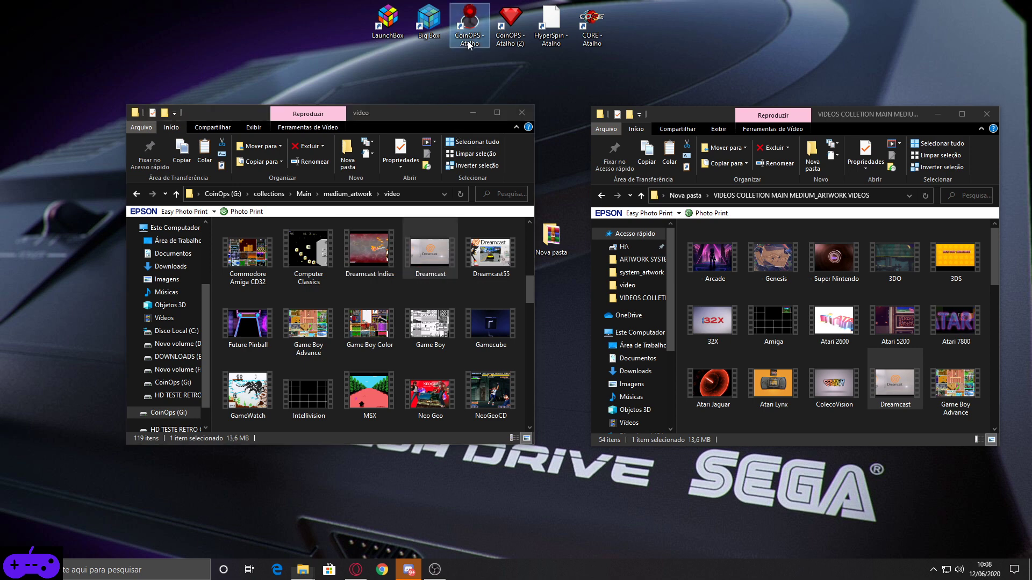
pyautogui.click(602, 196)
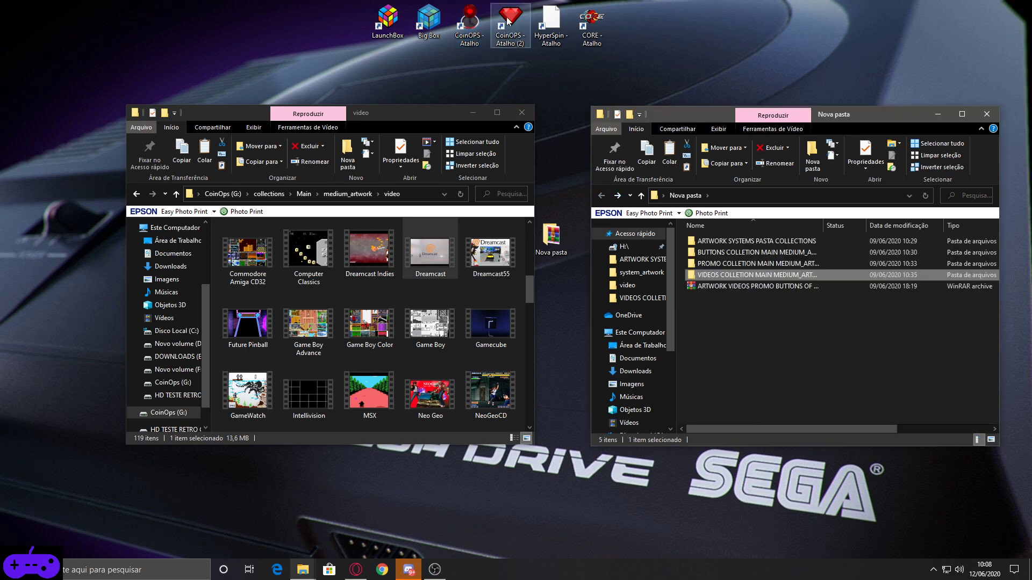
pyautogui.click(463, 37)
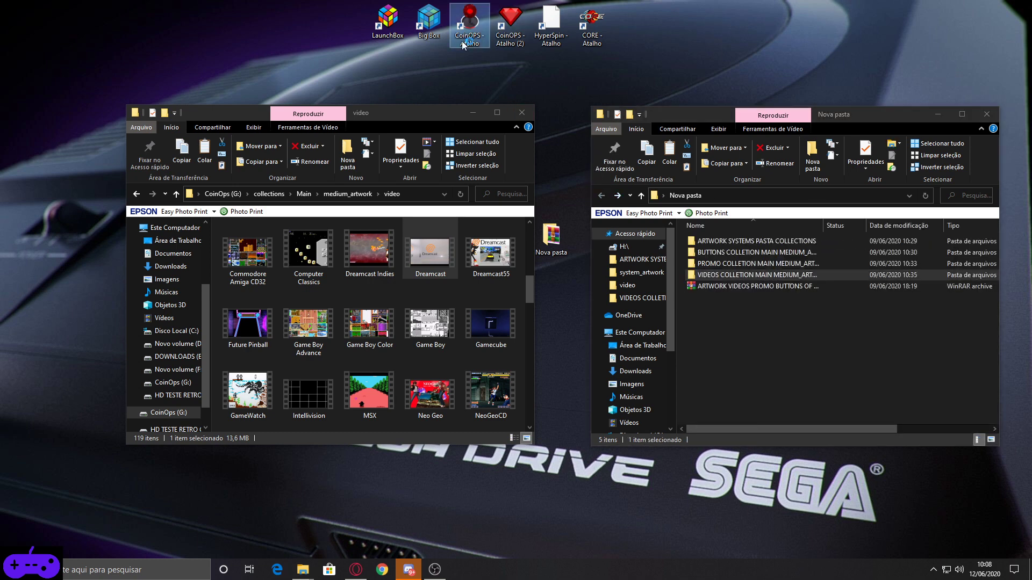
pyautogui.doubleClick(462, 41)
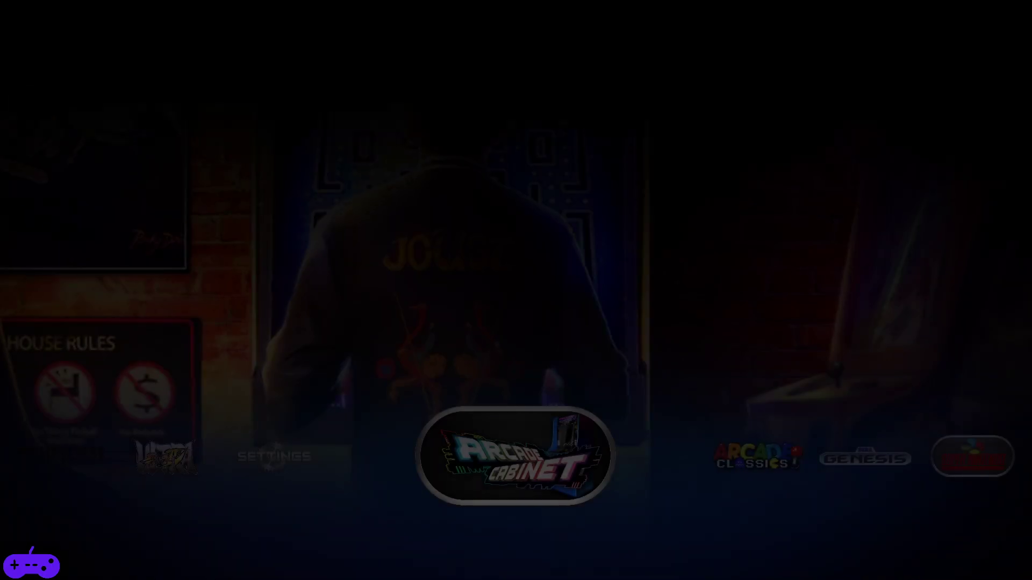
# Step: Preview the Arcade Cabinet, Arcade Classics and Sega Genesis entries on the CoinOPS main wheel
pyautogui.press('Right')
pyautogui.press('Right')
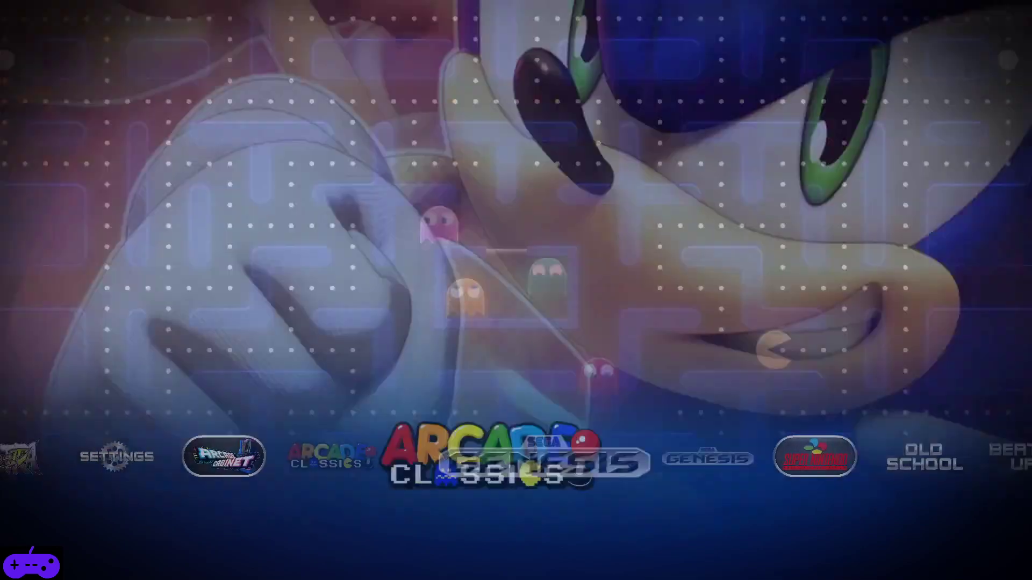
pyautogui.press('Right')
pyautogui.press('Left')
pyautogui.press('Left')
pyautogui.press('Left')
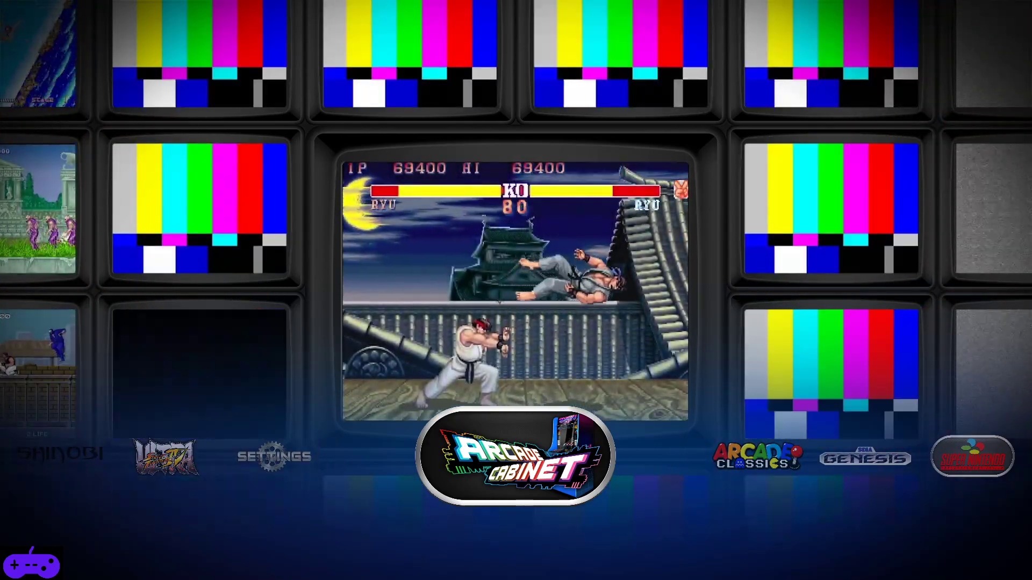
pyautogui.press('Right')
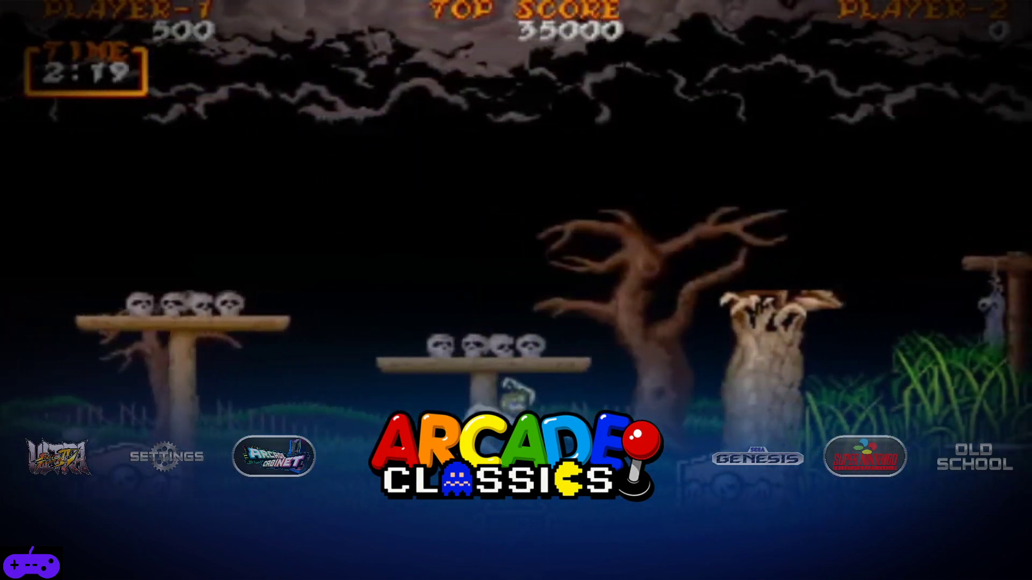
pyautogui.press('Right')
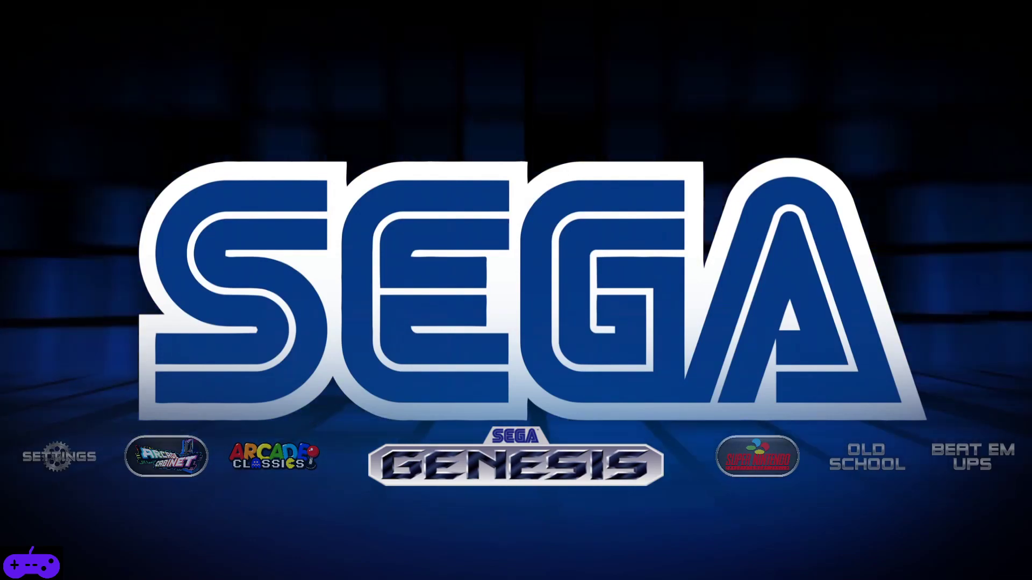
# Step: Move along the main wheel to the Dreamcast entry and watch its newly installed logo, promo image and video
pyautogui.press('Right')
pyautogui.press('Right')
pyautogui.press('Right')
pyautogui.press('Right')
pyautogui.press('Right')
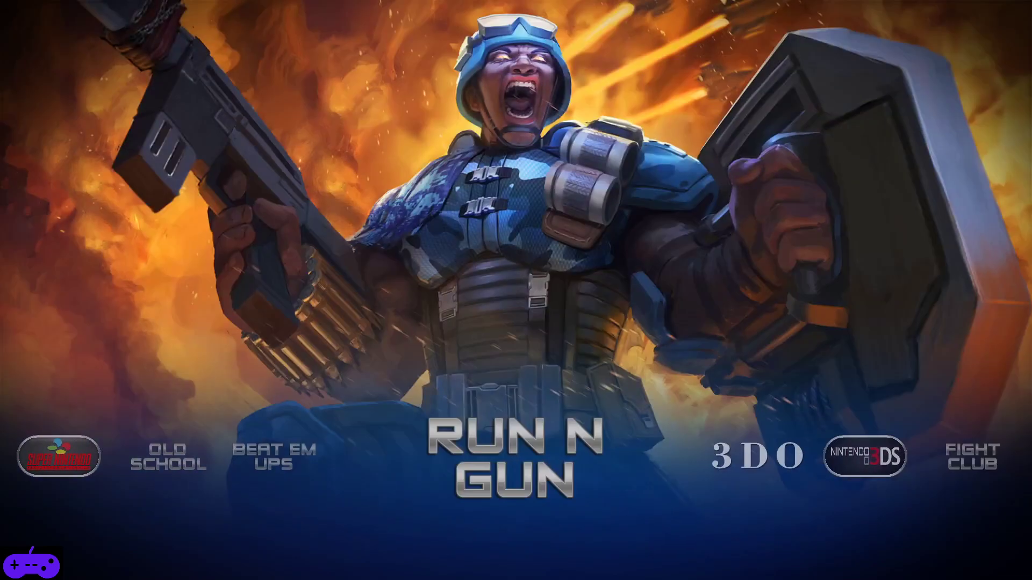
pyautogui.press('Right')
pyautogui.press('Right')
pyautogui.press('Right')
pyautogui.press('Right')
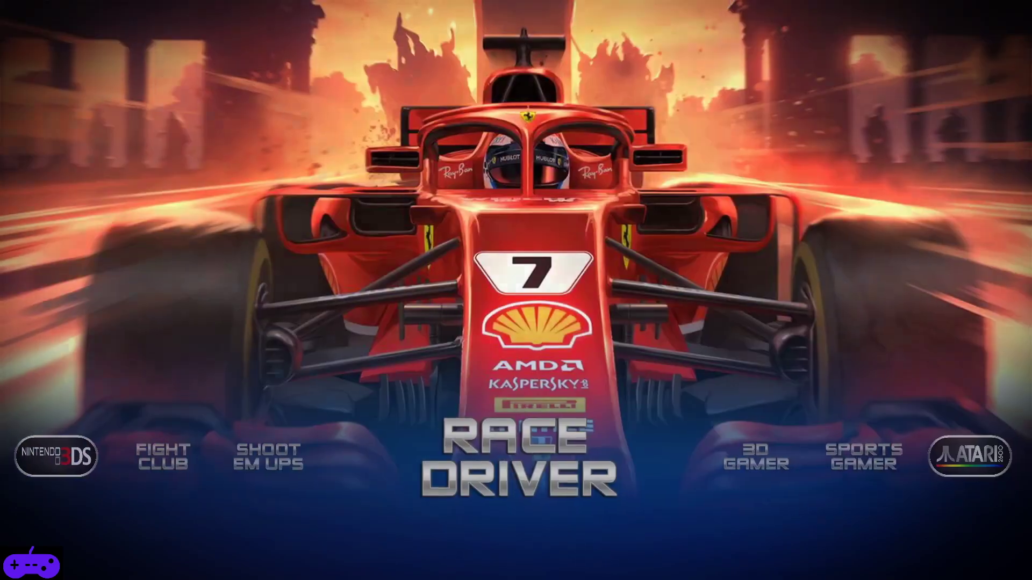
pyautogui.press('Right')
pyautogui.press('Right')
pyautogui.press('Right')
pyautogui.press('Right')
pyautogui.press('Right')
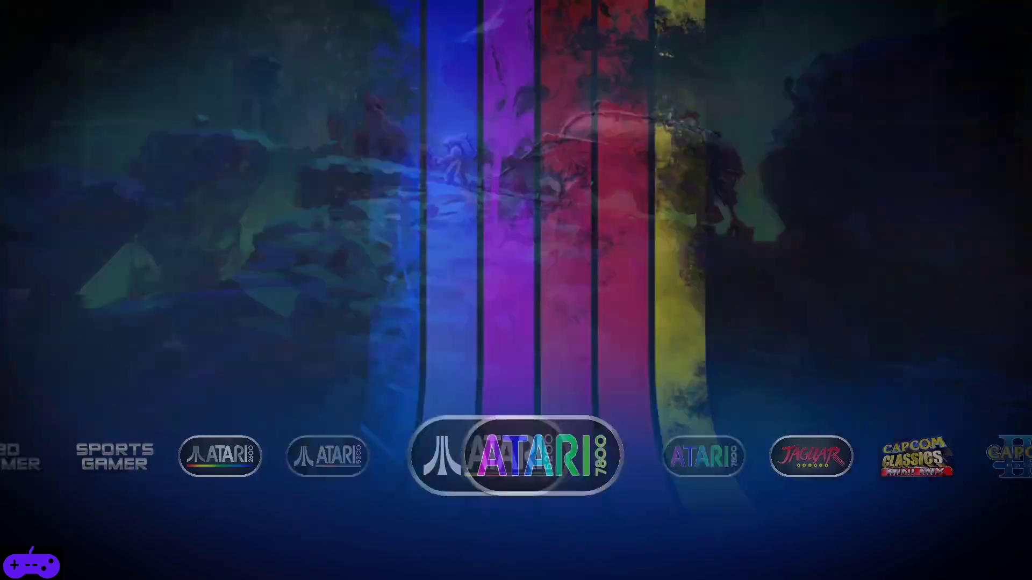
pyautogui.press('Right')
pyautogui.press('Right')
pyautogui.press('Right')
pyautogui.press('Right')
pyautogui.press('Right')
pyautogui.press('Right')
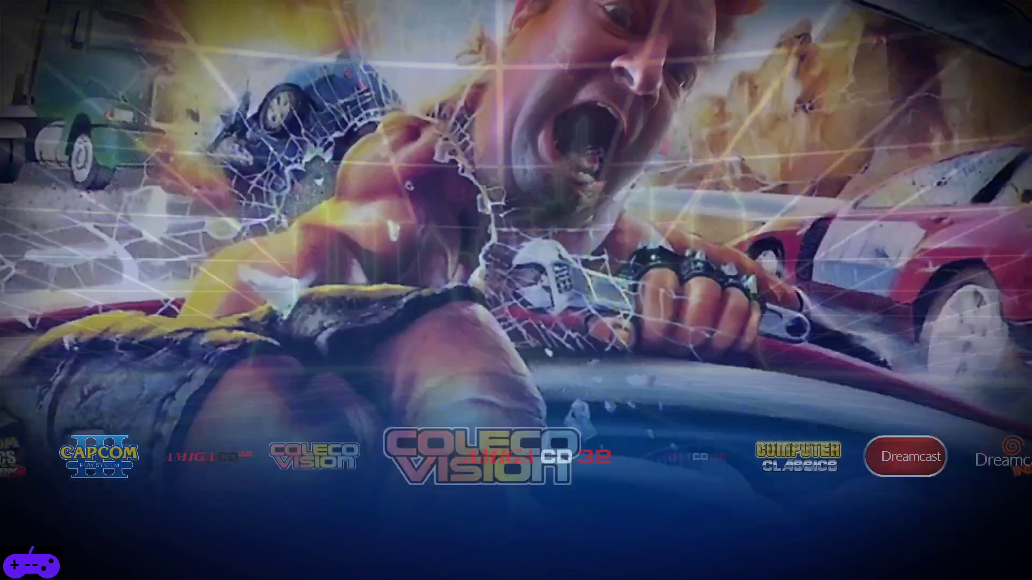
pyautogui.press('Right')
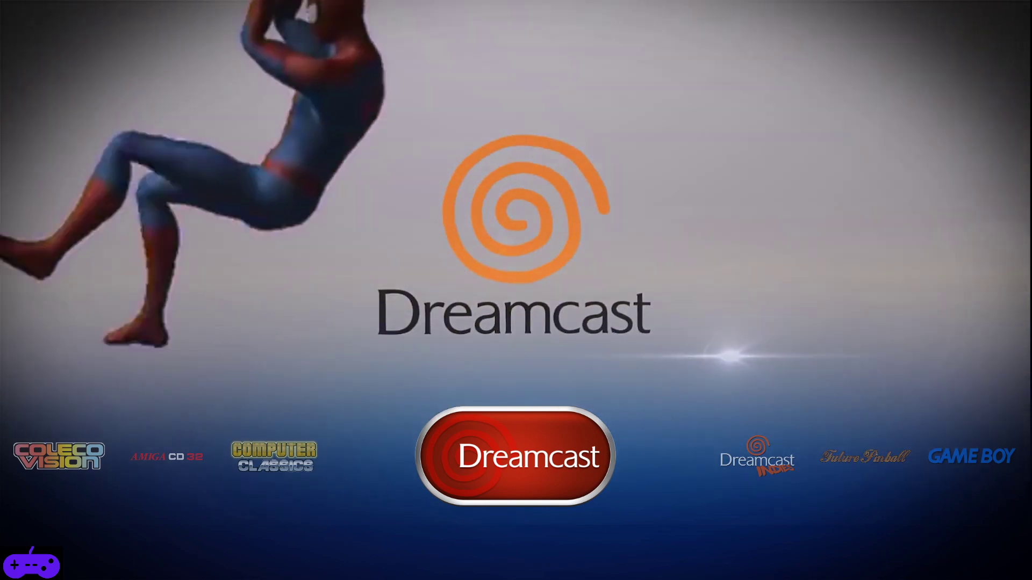
# Step: Enter the Dreamcast collection, browse its games down to 90 Minutes and leave CoinOPS for the desktop
pyautogui.press('Return')
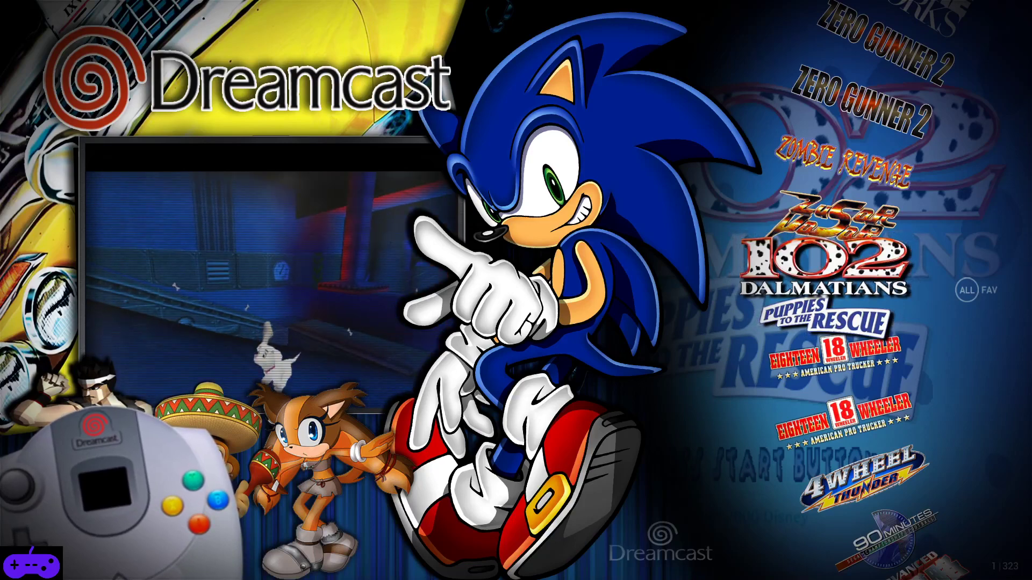
pyautogui.press('Down')
pyautogui.press('Down')
pyautogui.press('Down')
pyautogui.press('Down')
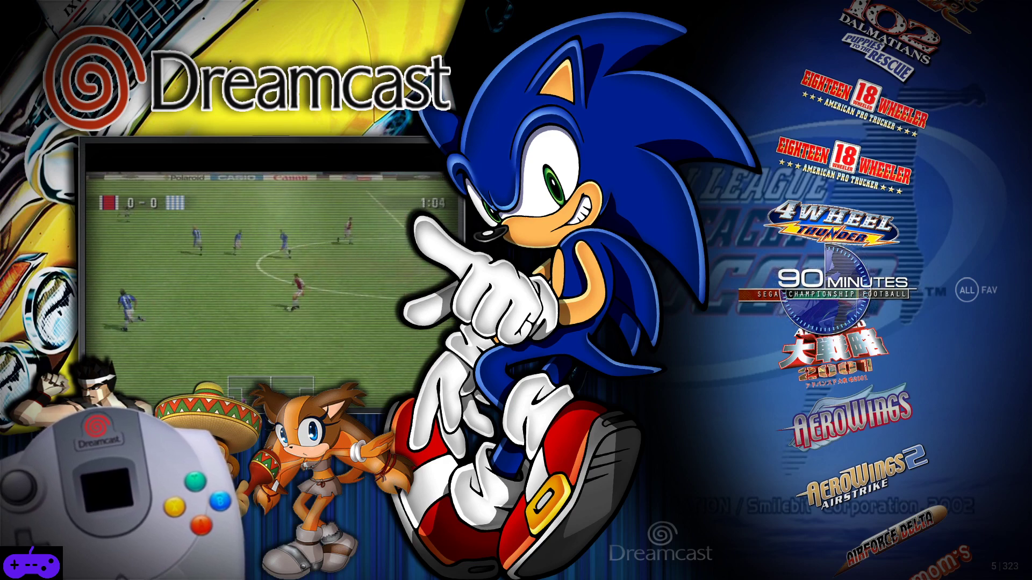
pyautogui.press('Return')
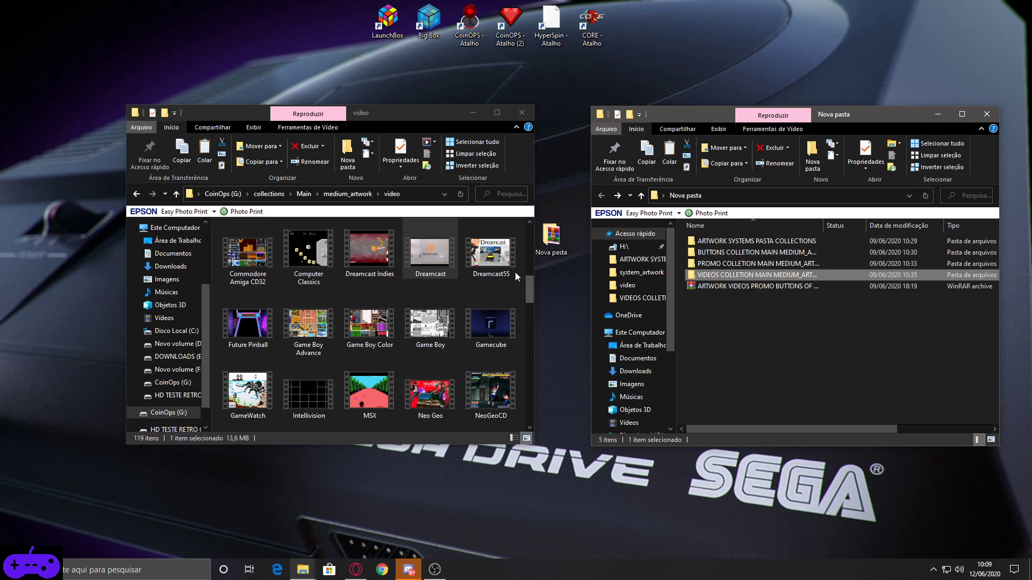
# Step: Play Main's Dreamcast55 video in VLC media player, leave full screen and close the player
pyautogui.click(490, 267)
pyautogui.rightClick(490, 267)
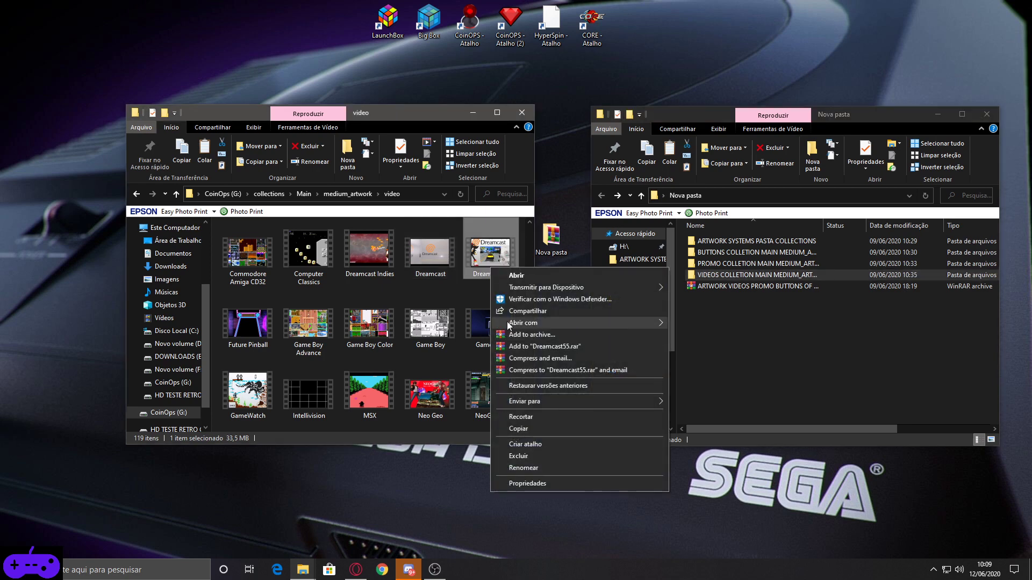
pyautogui.moveTo(508, 325)
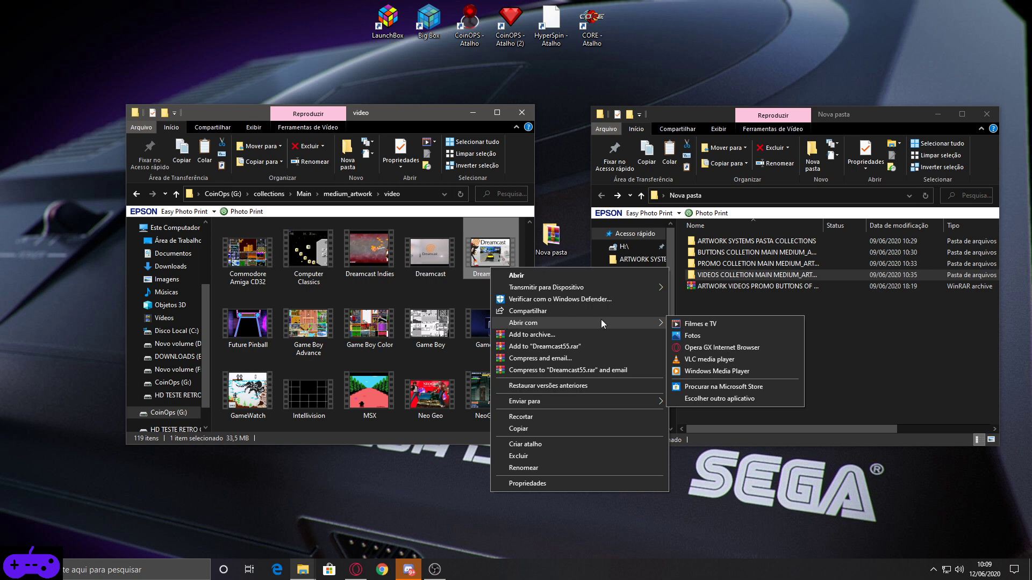
pyautogui.click(730, 359)
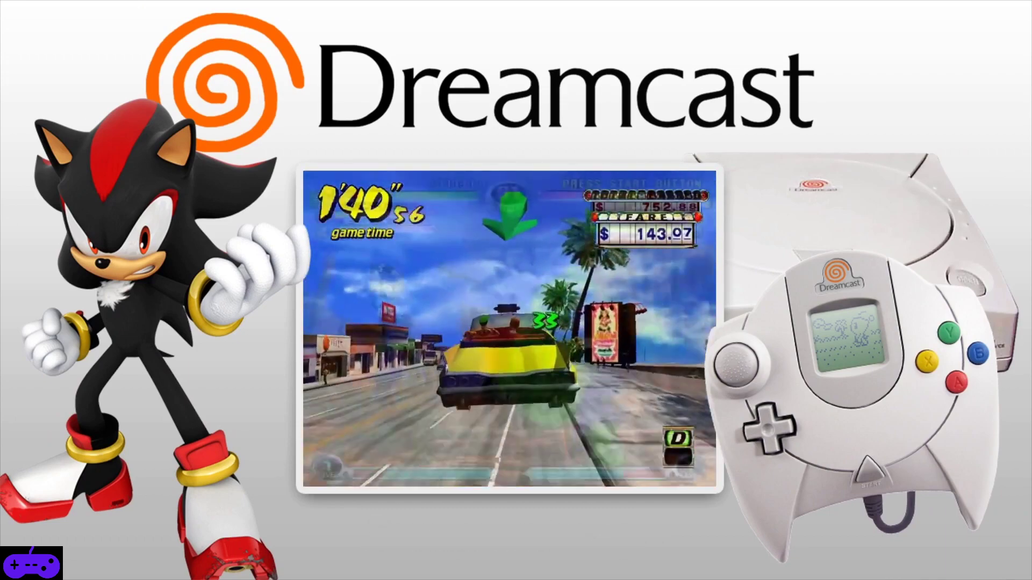
pyautogui.doubleClick(806, 113)
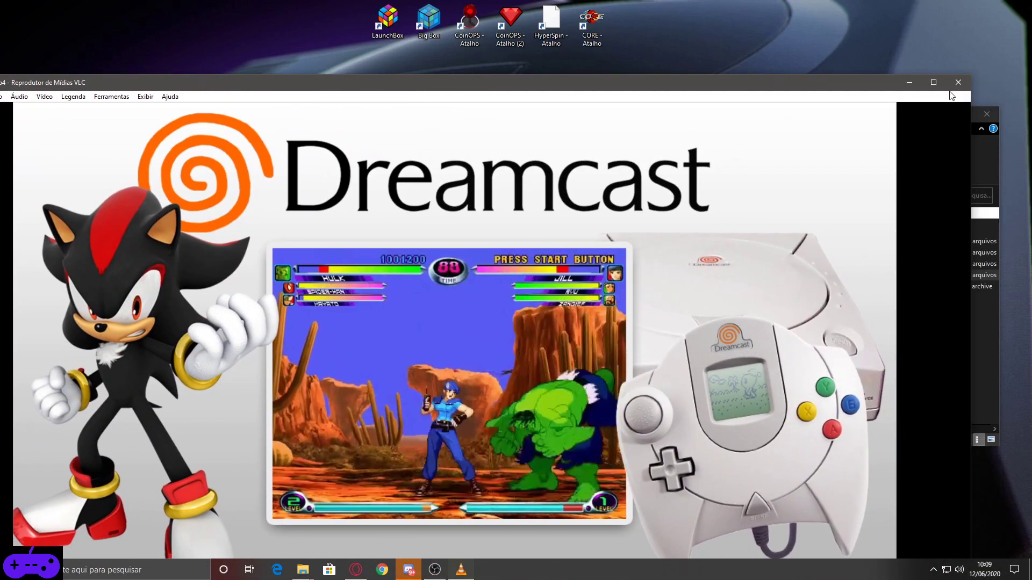
pyautogui.click(954, 88)
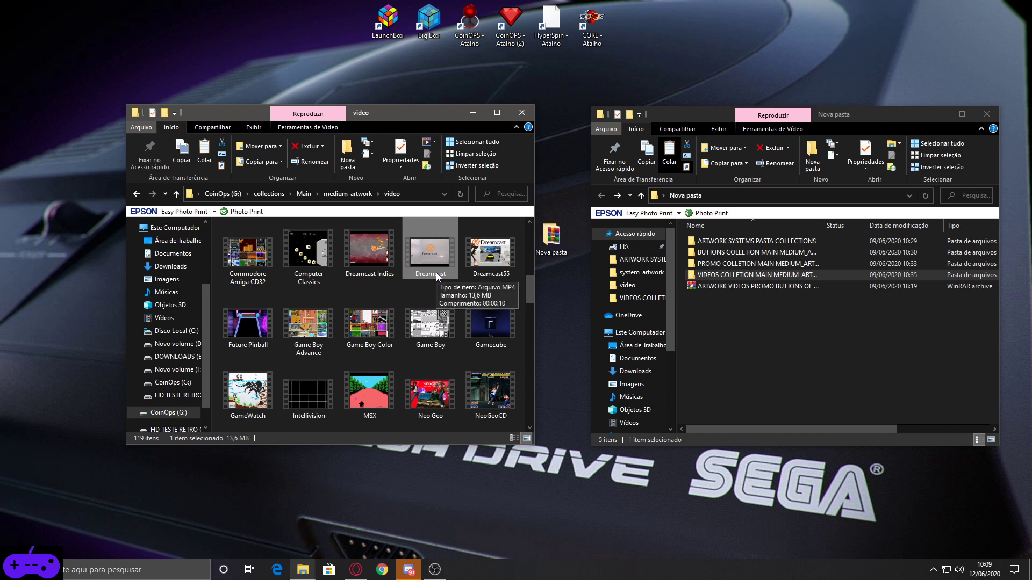
# Step: Delete Dreamcast.mp4 from Main's video folder and open the Dreamcast55 video's name for editing
pyautogui.press('Delete')
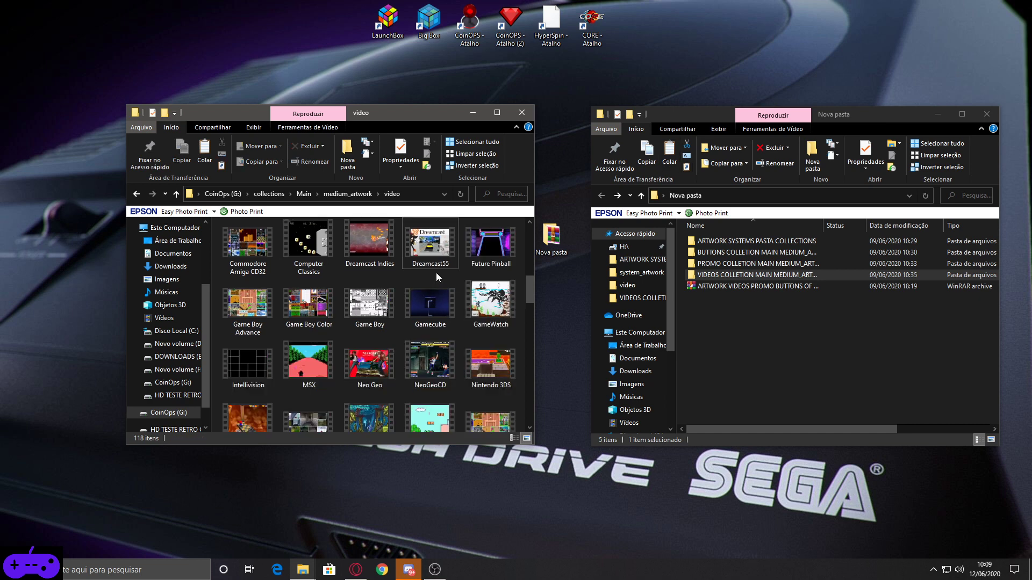
pyautogui.click(450, 260)
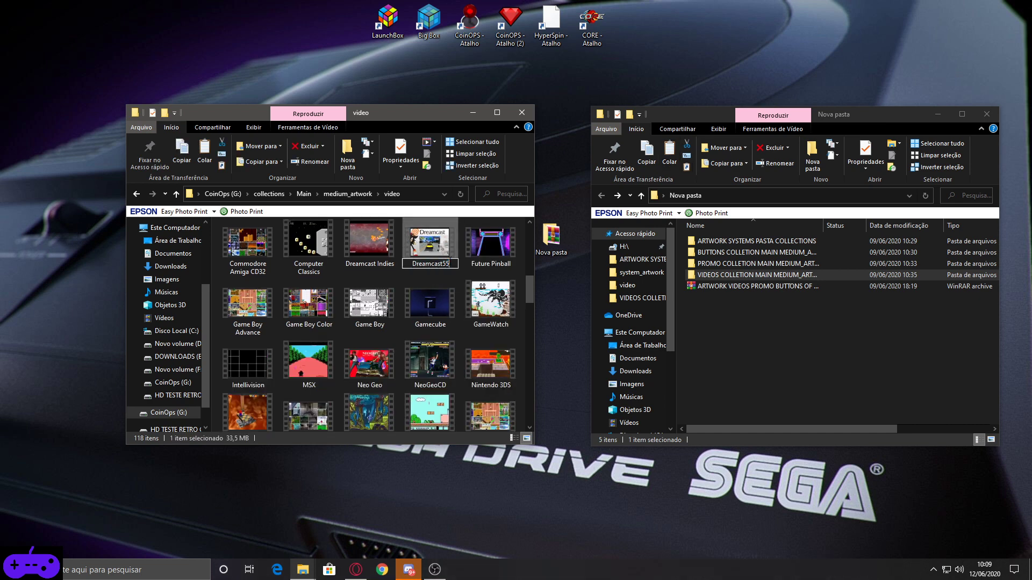
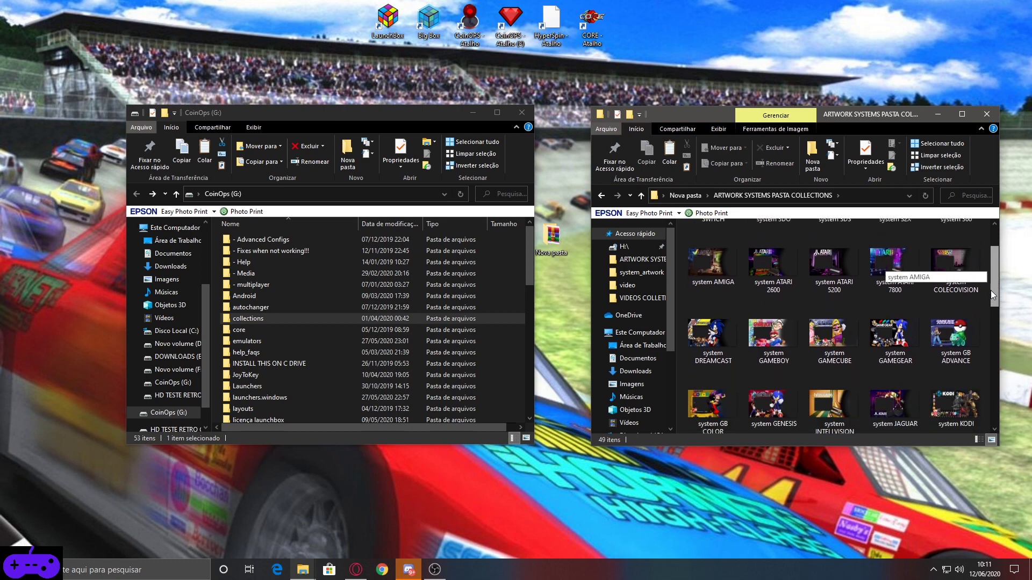
# Step: Copy the system GAMECUBE image from the pack's ARTWORK SYSTEMS PASTA COLLECTIONS folder
pyautogui.click(822, 334)
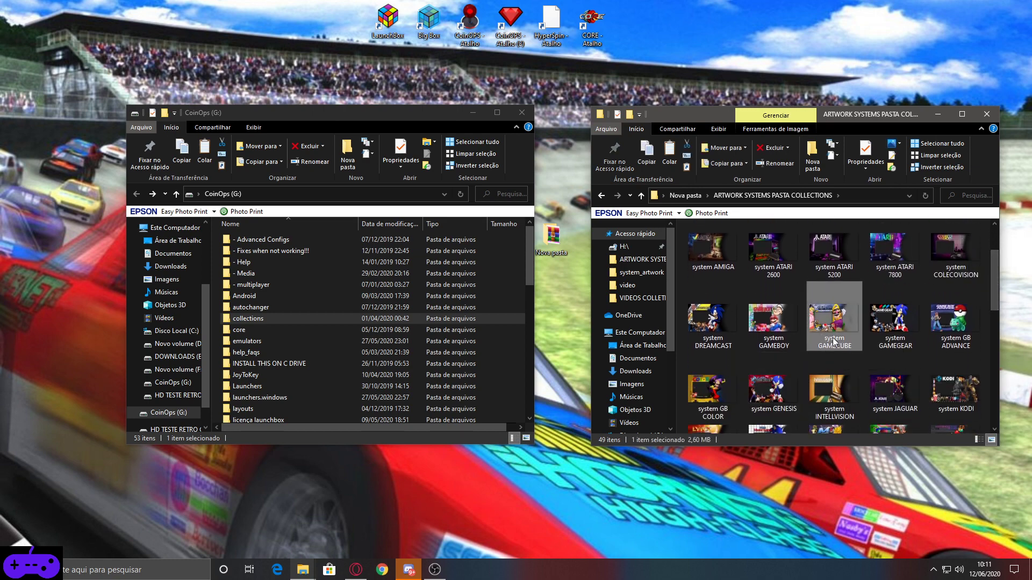
pyautogui.rightClick(834, 342)
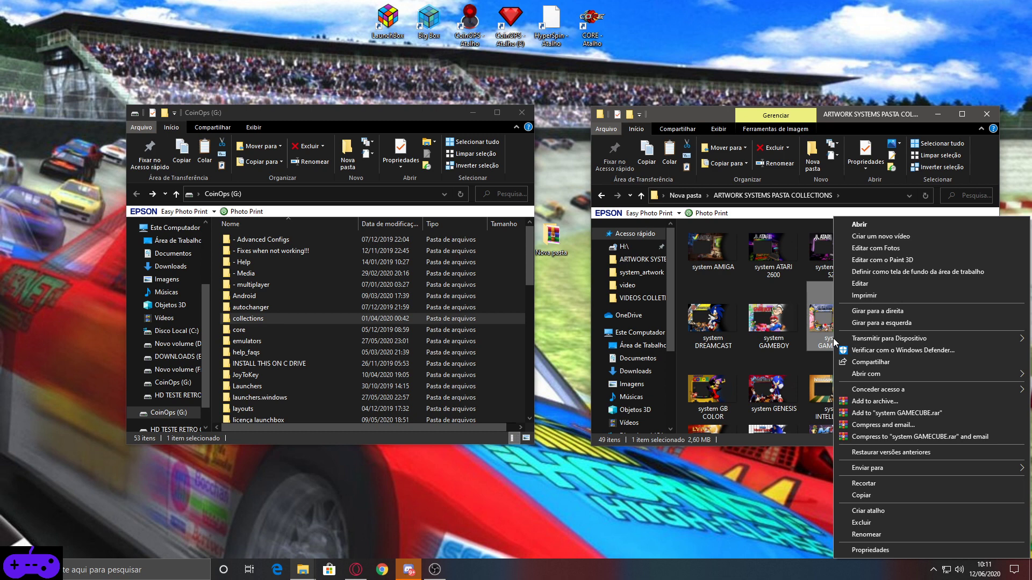
pyautogui.click(842, 496)
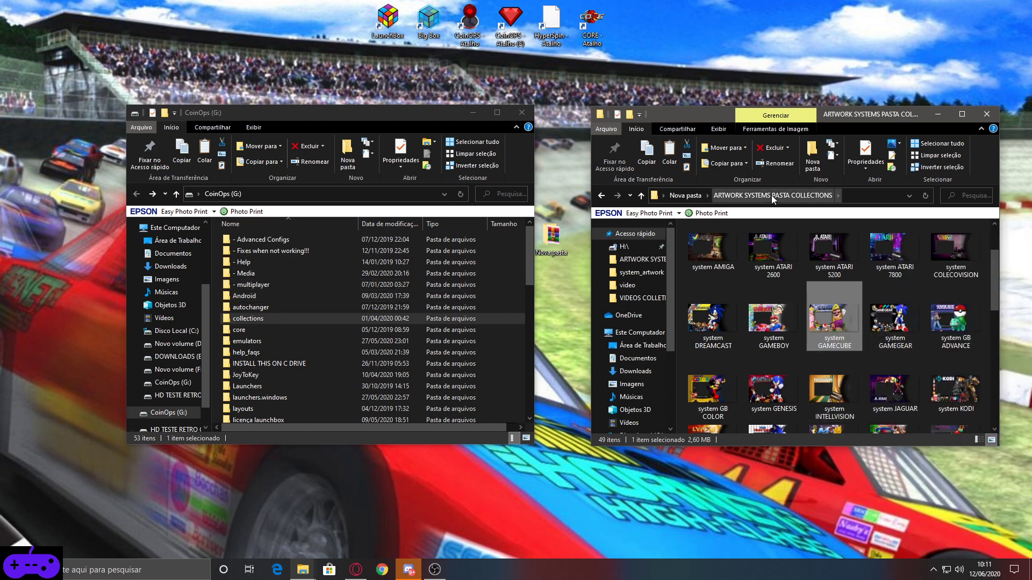
# Step: Open the system_artwork folder of the Gamecube collection inside the CoinOps drive's collections folder
pyautogui.doubleClick(301, 318)
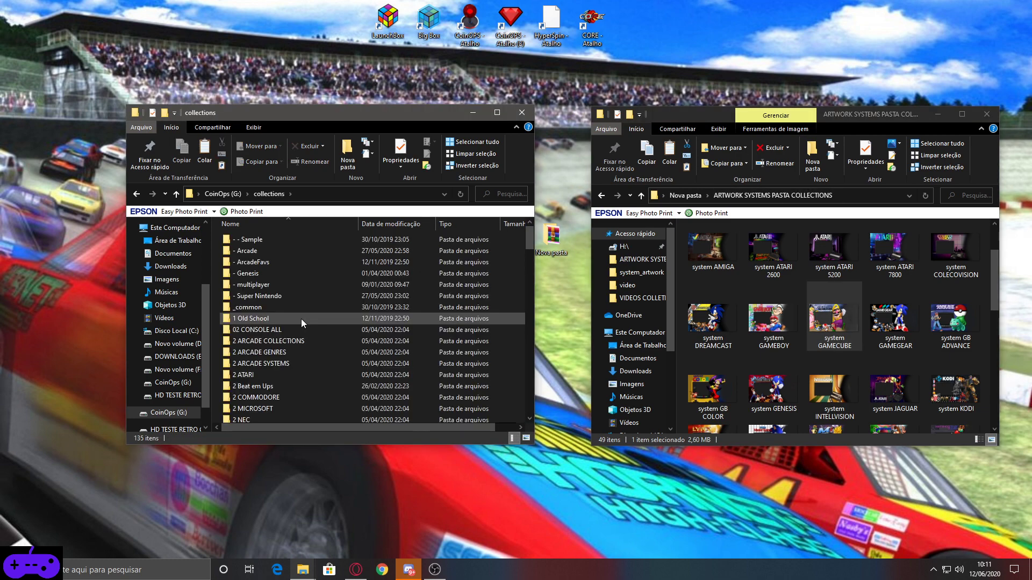
pyautogui.click(302, 301)
pyautogui.press('g')
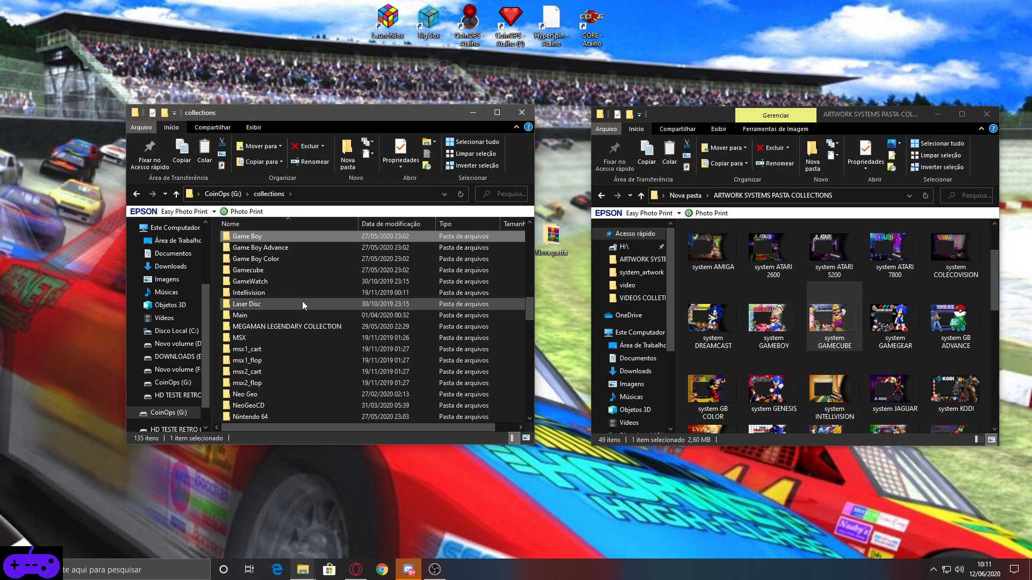
pyautogui.doubleClick(292, 266)
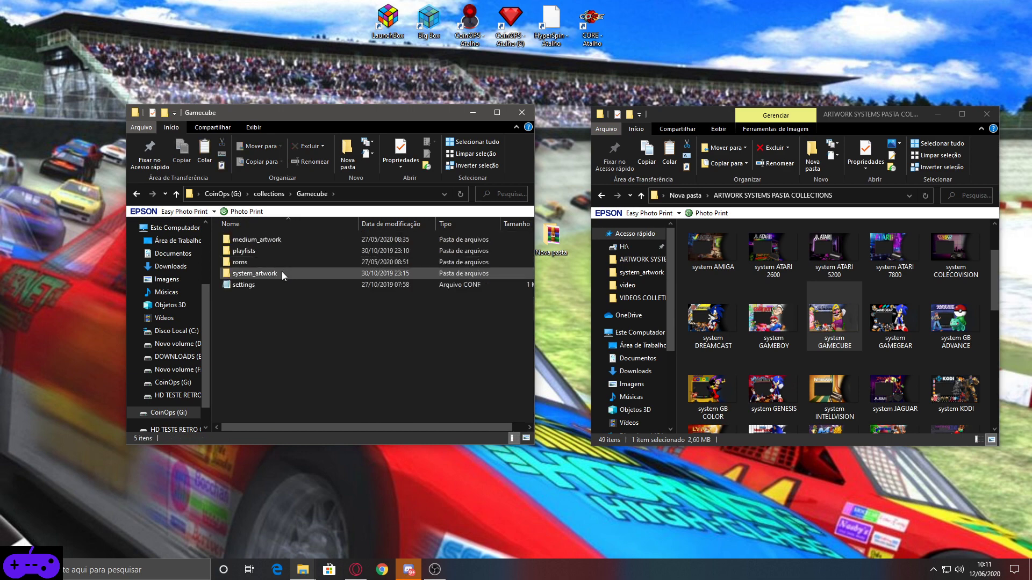
pyautogui.doubleClick(282, 272)
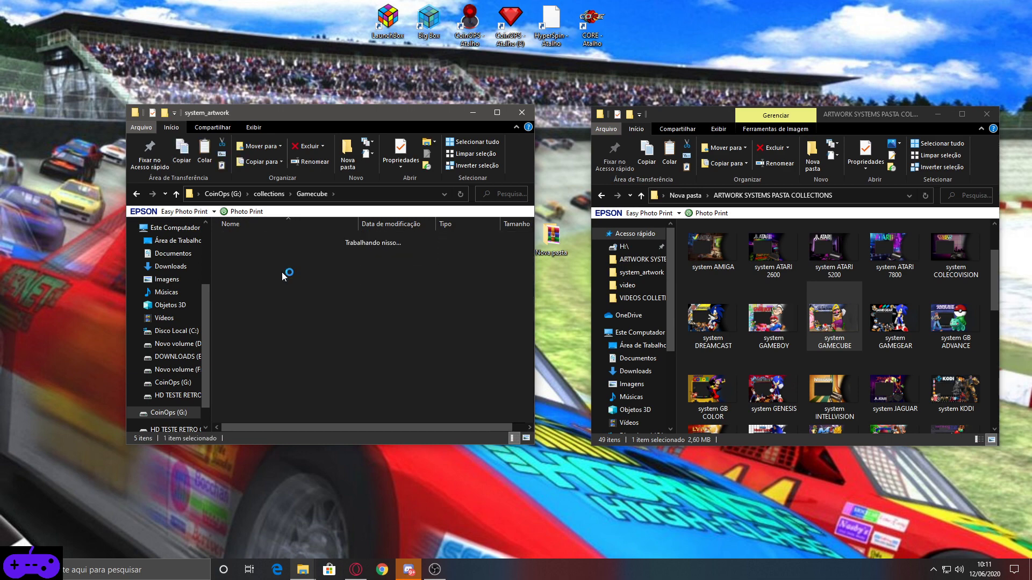
# Step: View the Gamecube collection's existing system image, close it, and paste the copied system GAMECUBE image into the system_artwork folder
pyautogui.doubleClick(348, 271)
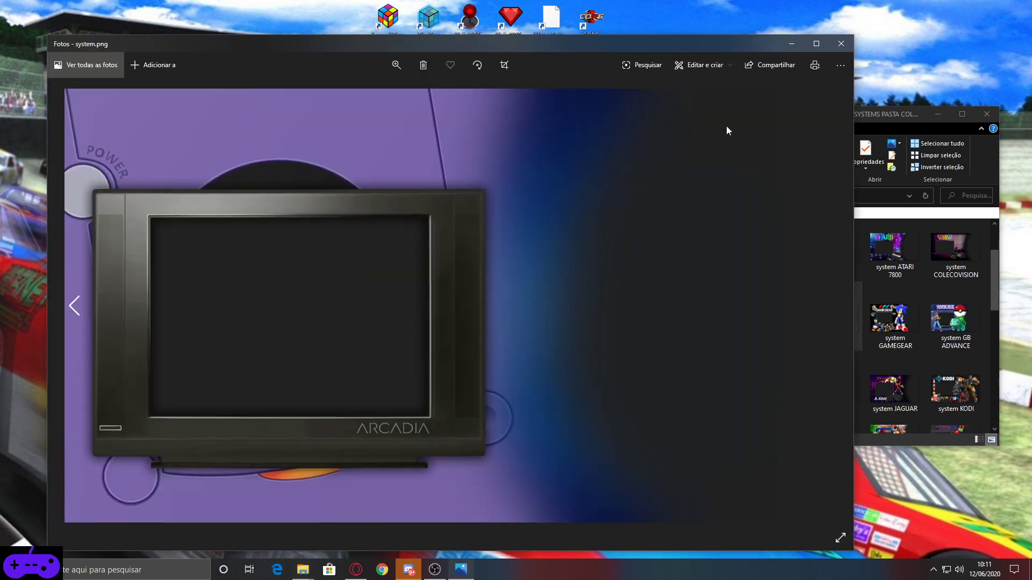
pyautogui.click(843, 45)
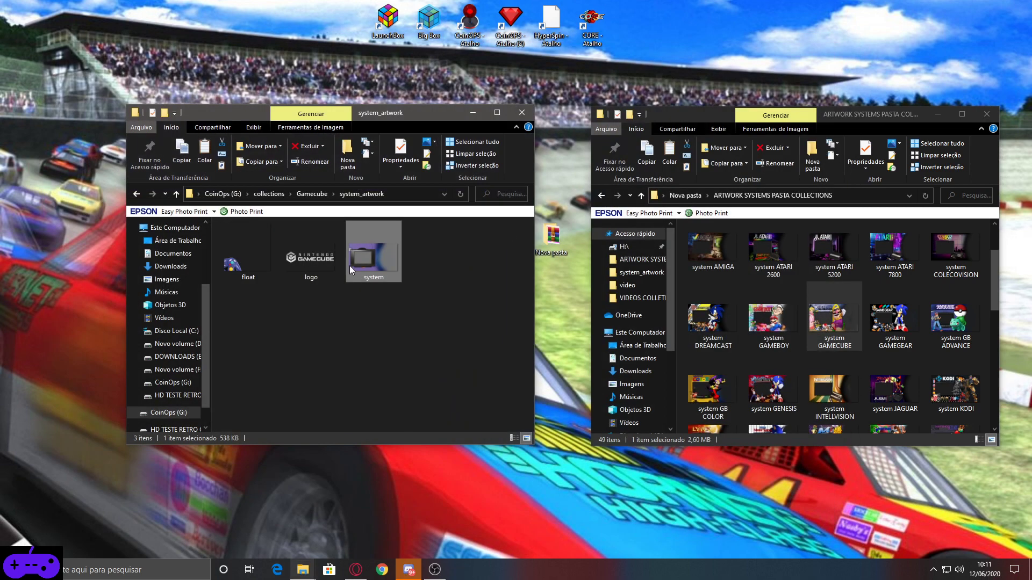
pyautogui.rightClick(437, 322)
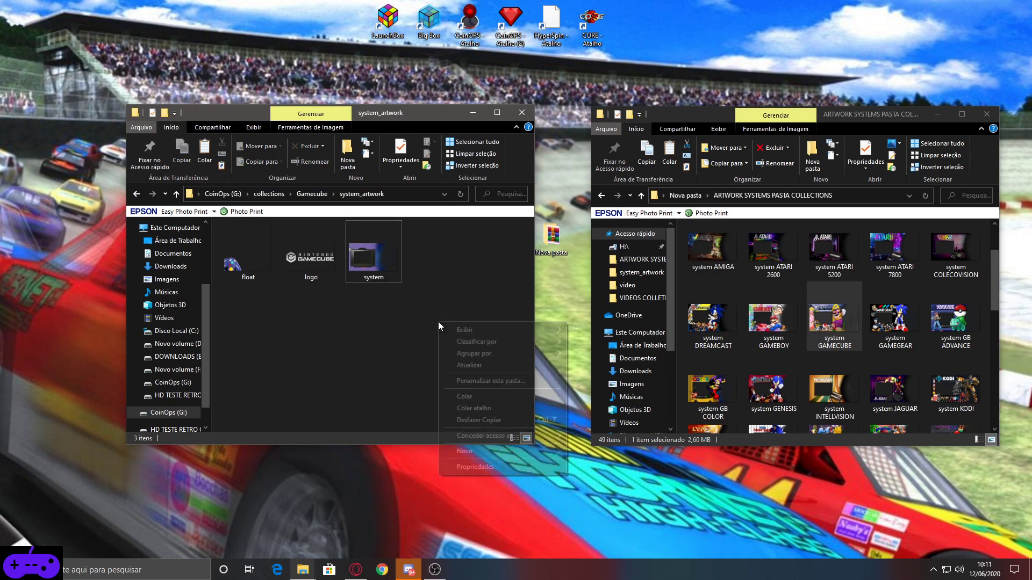
pyautogui.click(454, 396)
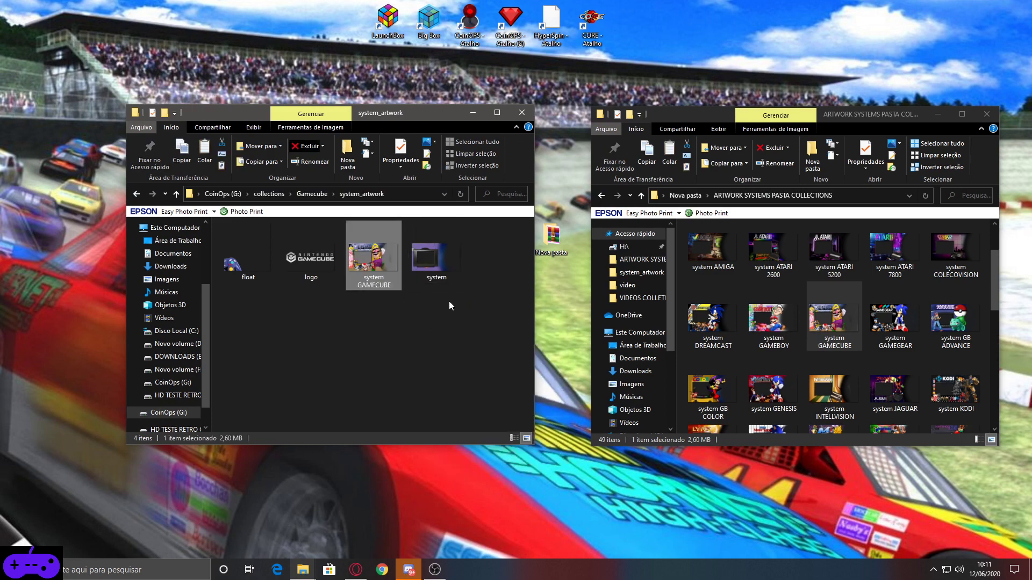
pyautogui.click(438, 304)
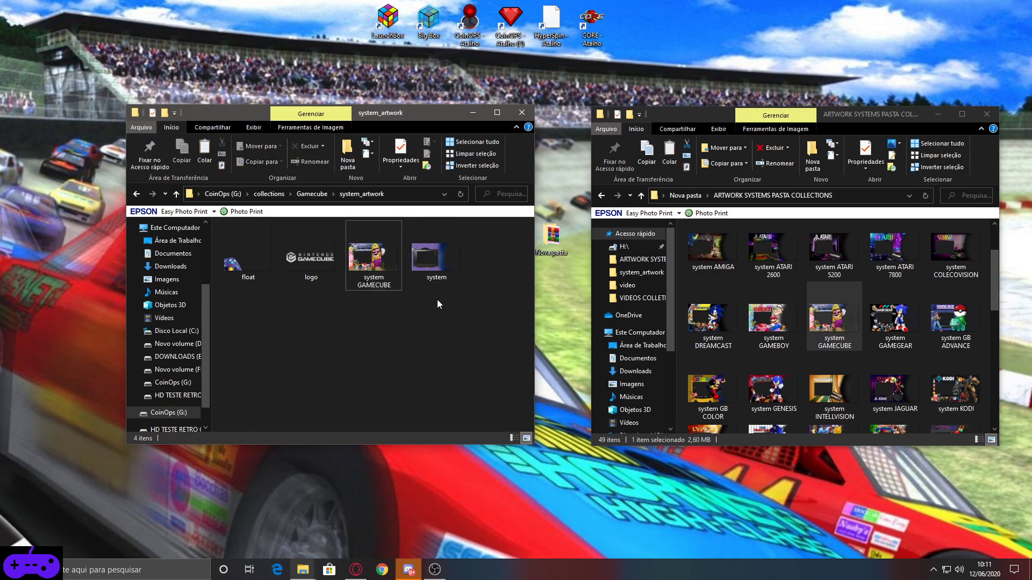
# Step: Rename the original system image in Gamecube's system_artwork folder as system55
pyautogui.click(426, 274)
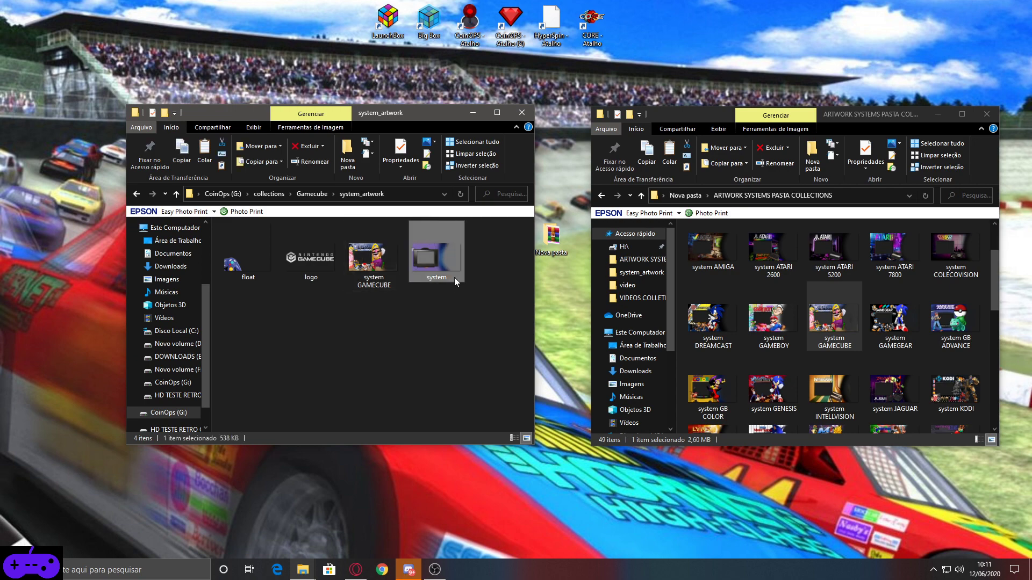
pyautogui.rightClick(453, 277)
pyautogui.click(463, 535)
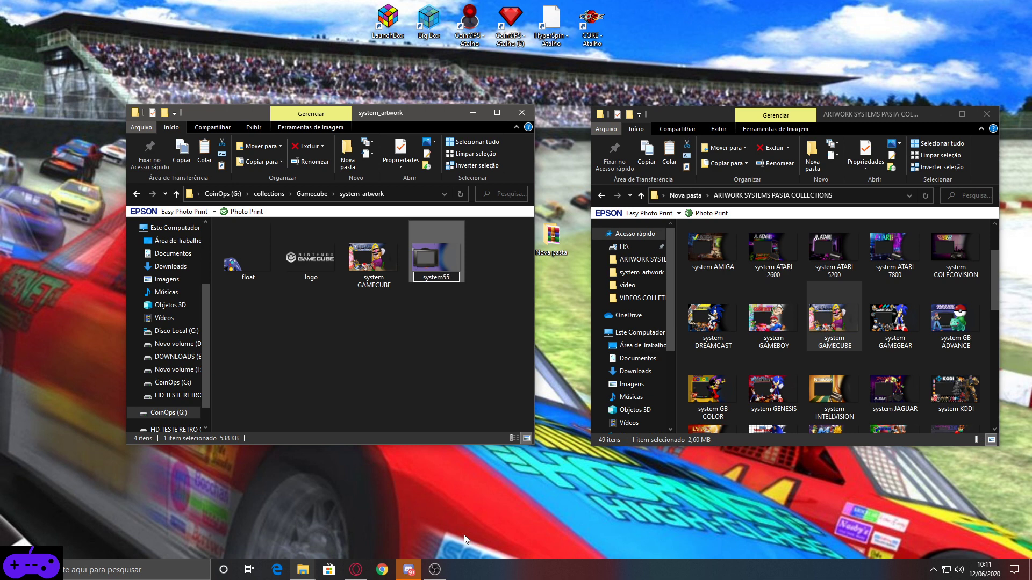
pyautogui.press('Return')
# Step: Rename the pasted system GAMECUBE image as system
pyautogui.click(375, 285)
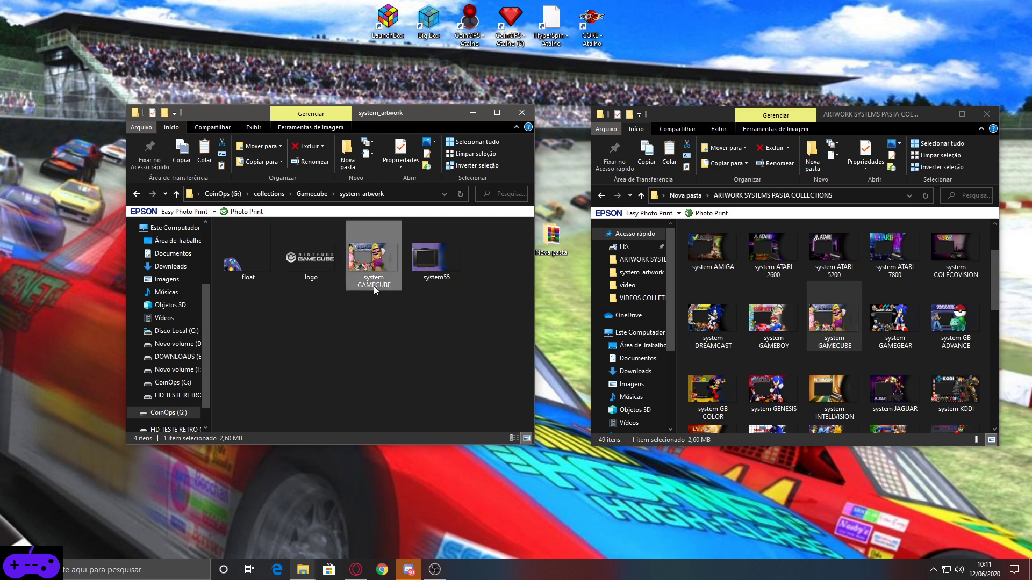
pyautogui.rightClick(376, 291)
pyautogui.click(390, 535)
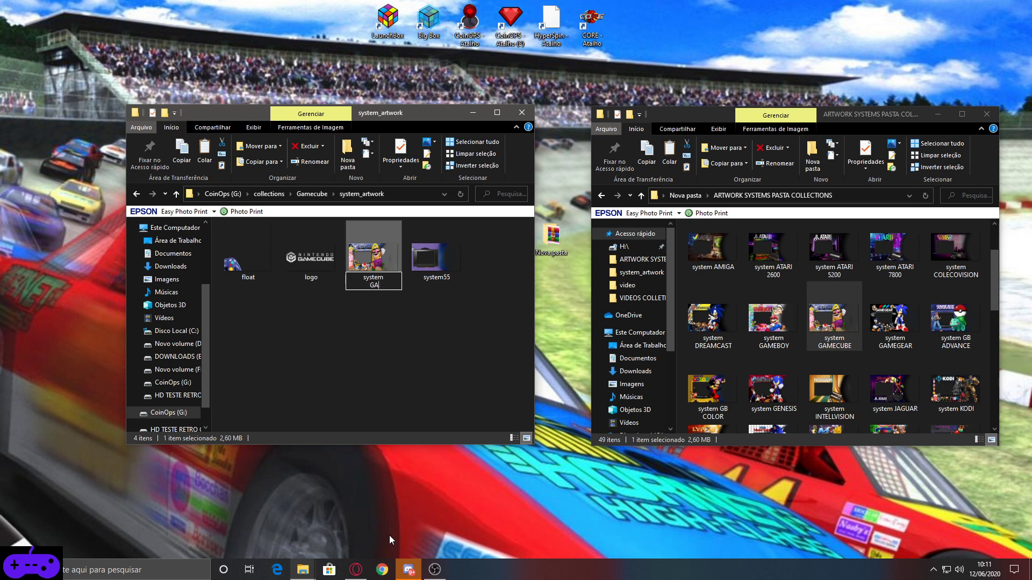
pyautogui.press('BackSpace')
pyautogui.press('BackSpace')
pyautogui.press('Return')
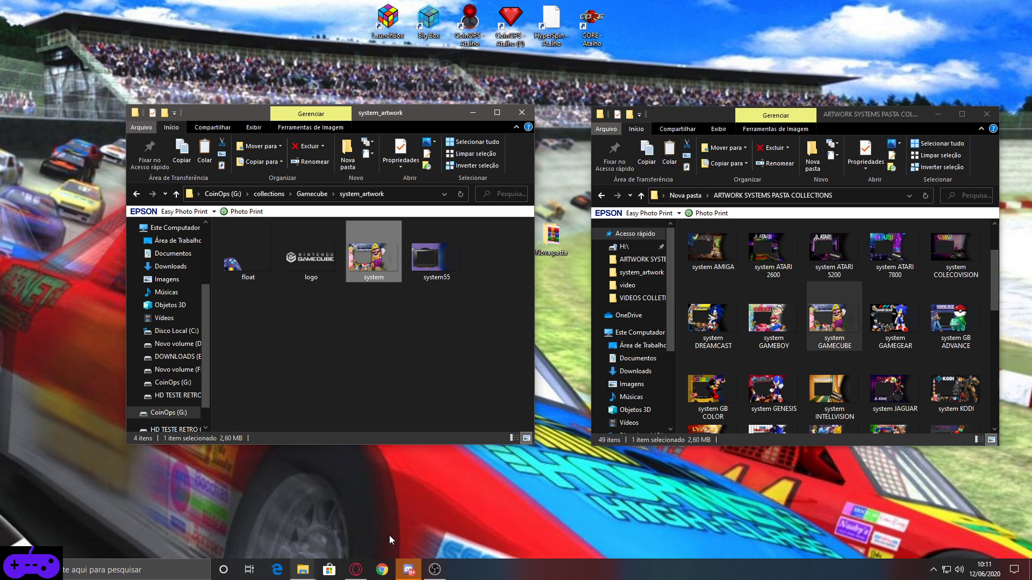
# Step: Return to the collections folder and select the Gamecube image in the pack's BUTTONS COLLETION MAIN MEDIUM_ARTWORK LOGO folder
pyautogui.click(136, 194)
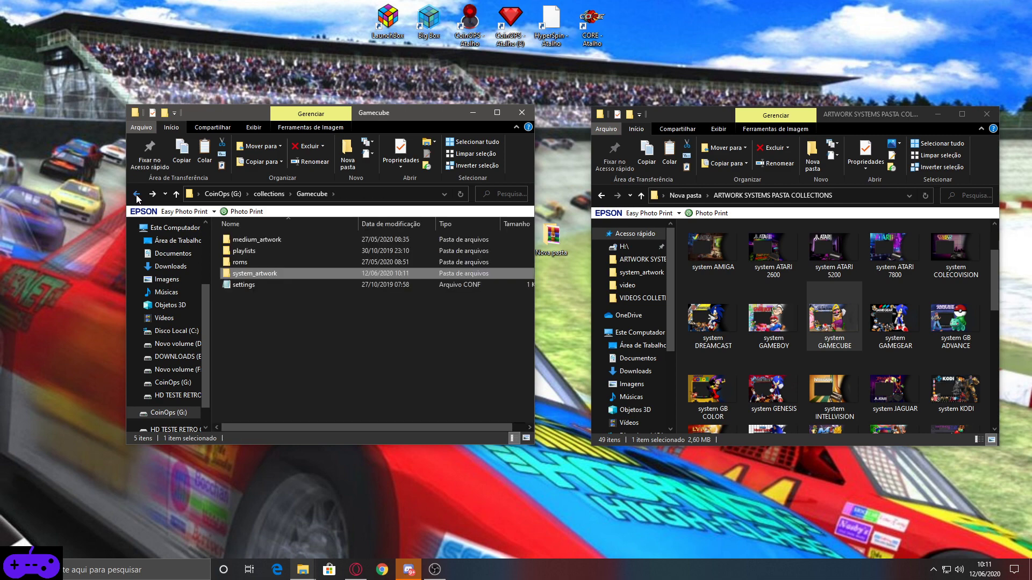
pyautogui.click(137, 194)
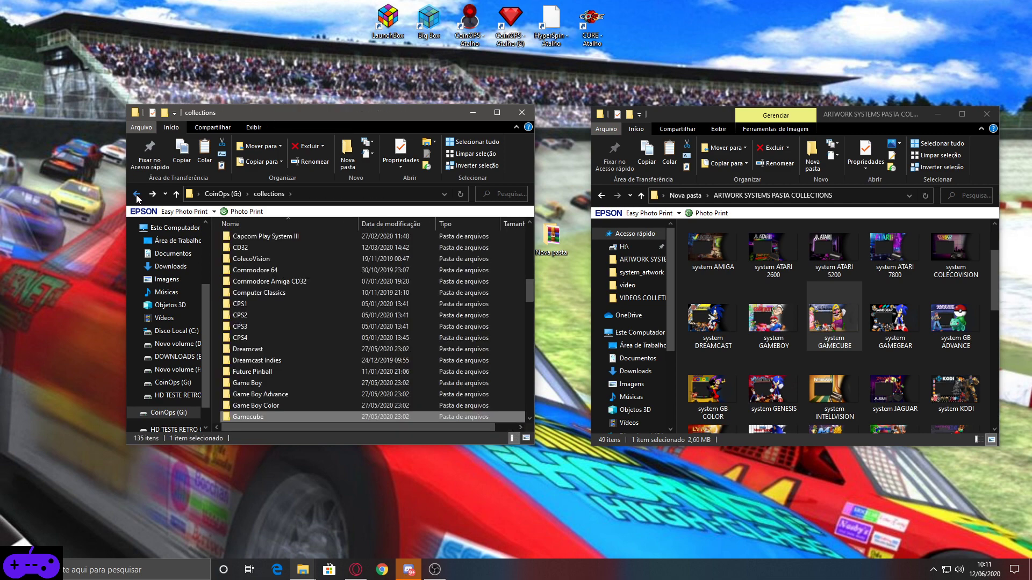
pyautogui.click(600, 196)
pyautogui.doubleClick(694, 252)
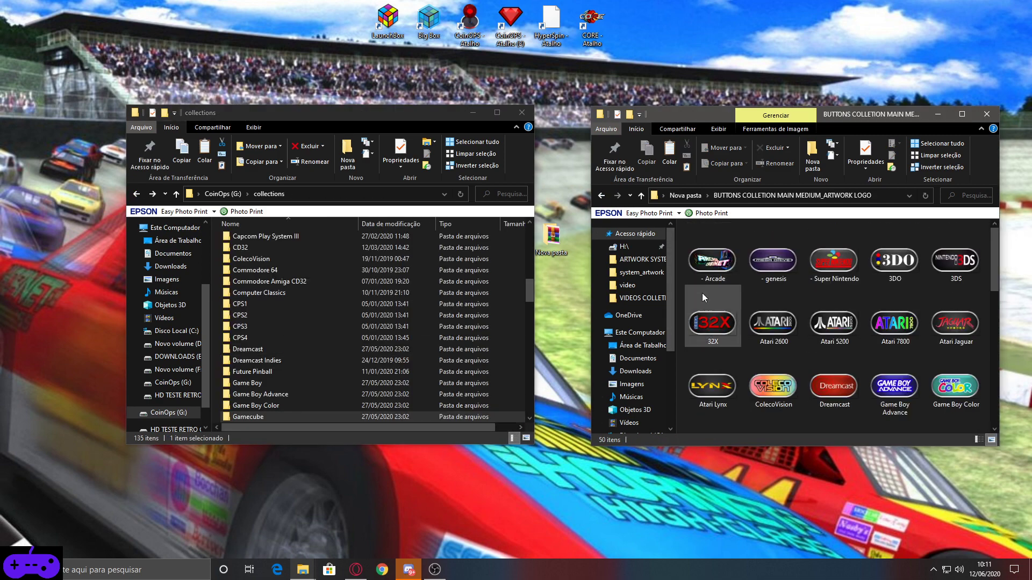
pyautogui.click(704, 315)
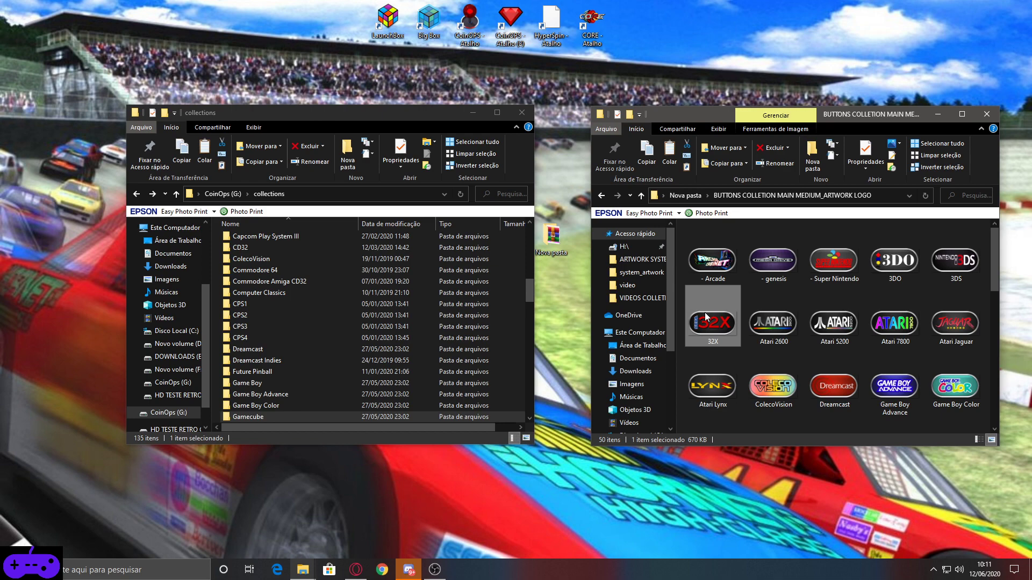
pyautogui.press('g')
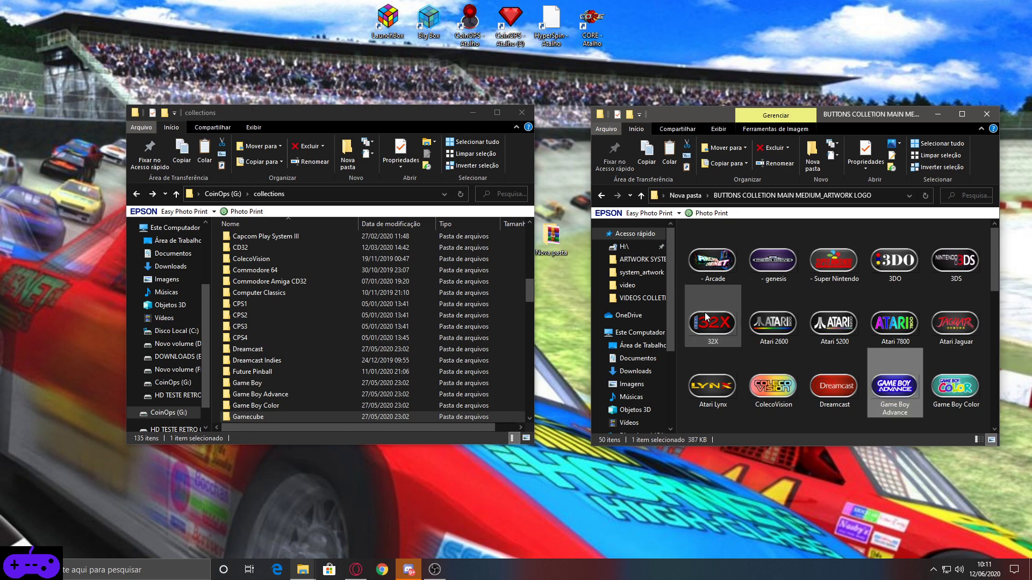
pyautogui.click(994, 427)
pyautogui.click(994, 426)
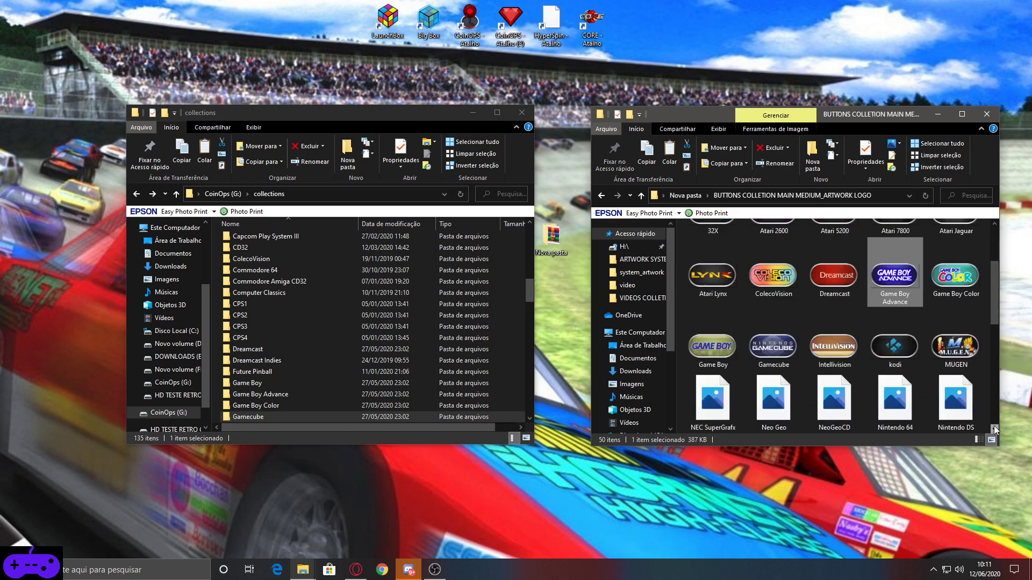
pyautogui.click(766, 356)
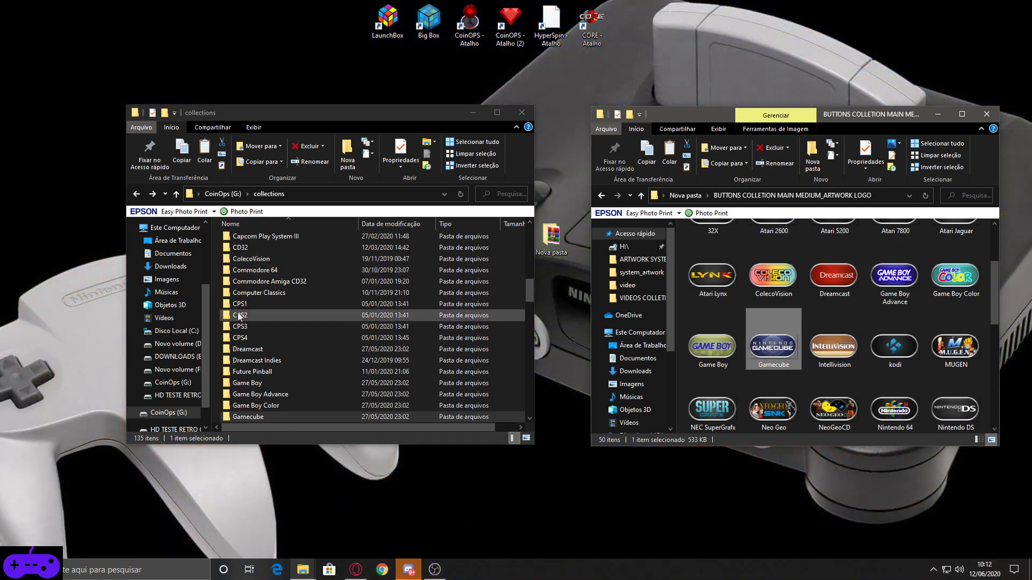
# Step: Open the logo folder inside the Main collection's medium_artwork folder
pyautogui.click(255, 316)
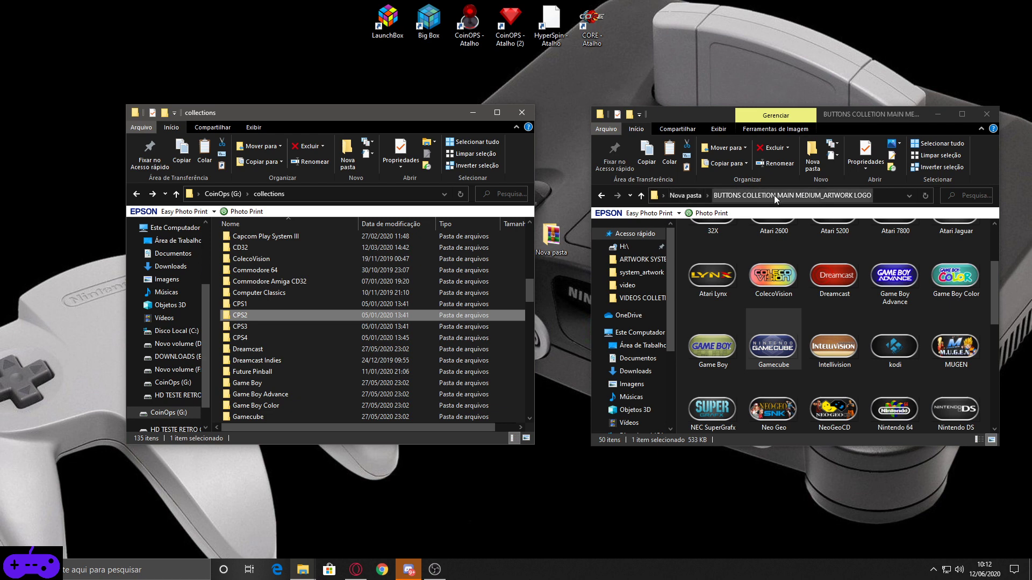
pyautogui.click(283, 338)
pyautogui.press('m')
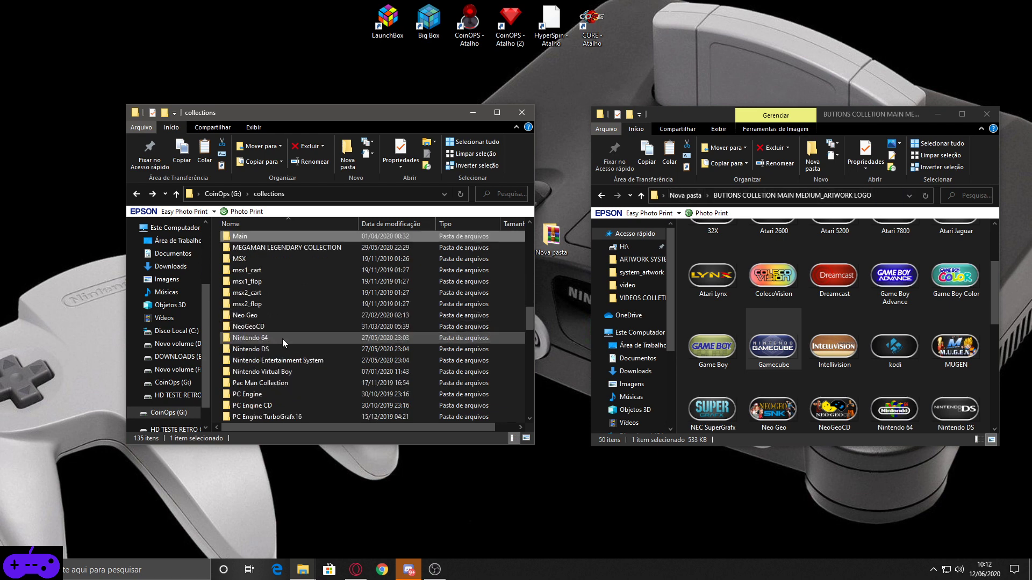
pyautogui.doubleClick(259, 237)
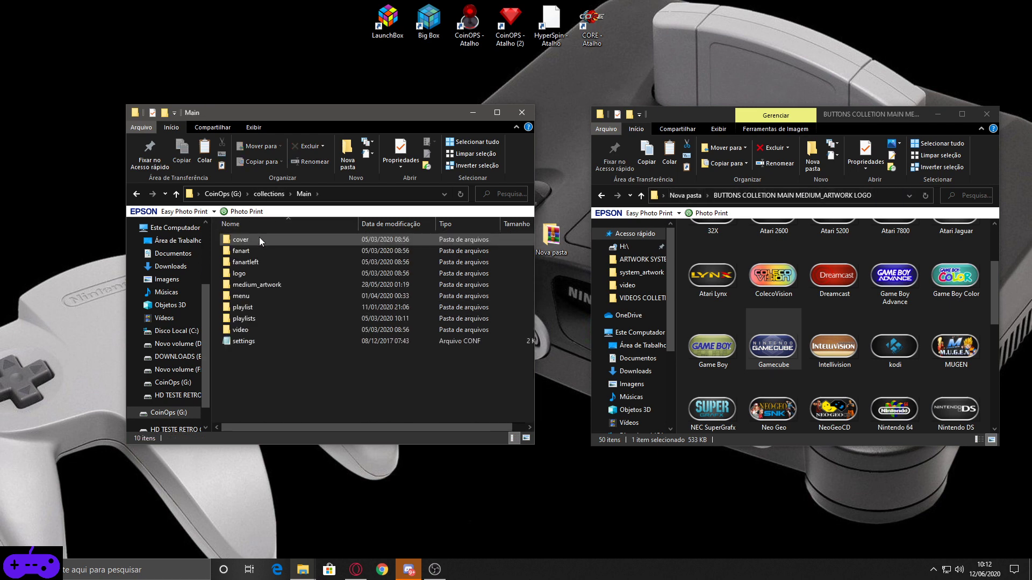
pyautogui.doubleClick(250, 279)
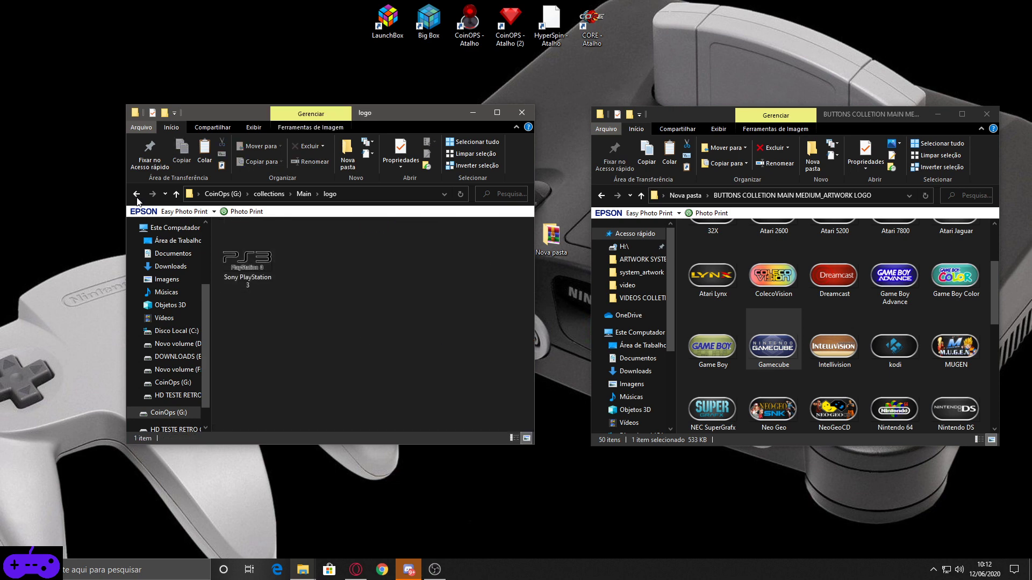
pyautogui.press('BackSpace')
pyautogui.click(261, 285)
pyautogui.doubleClick(261, 285)
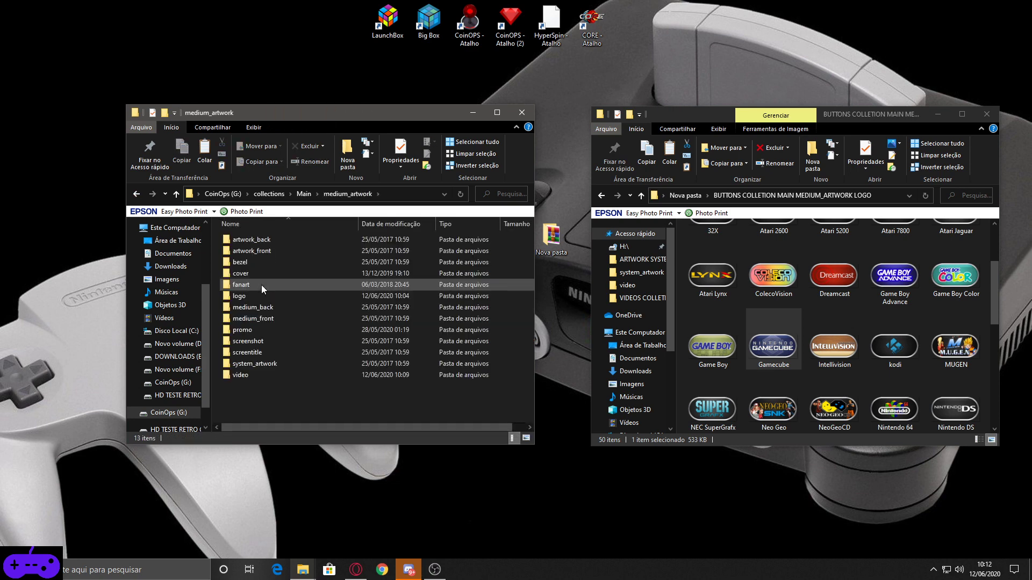
pyautogui.doubleClick(257, 298)
# Step: Find the existing Gamecube logo in Main's logo folder and rename it as Gamecube55
pyautogui.click(298, 327)
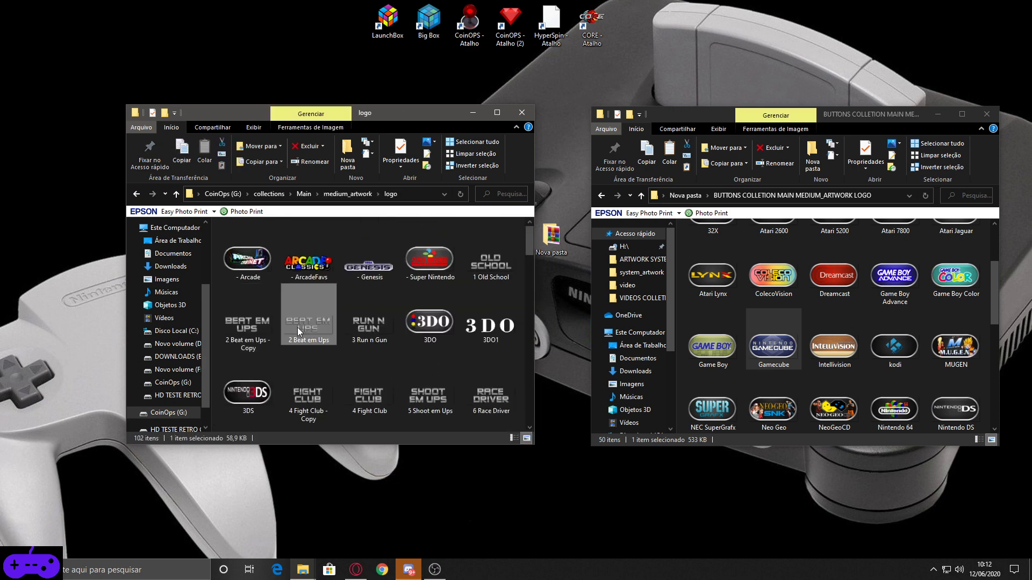
pyautogui.press('g')
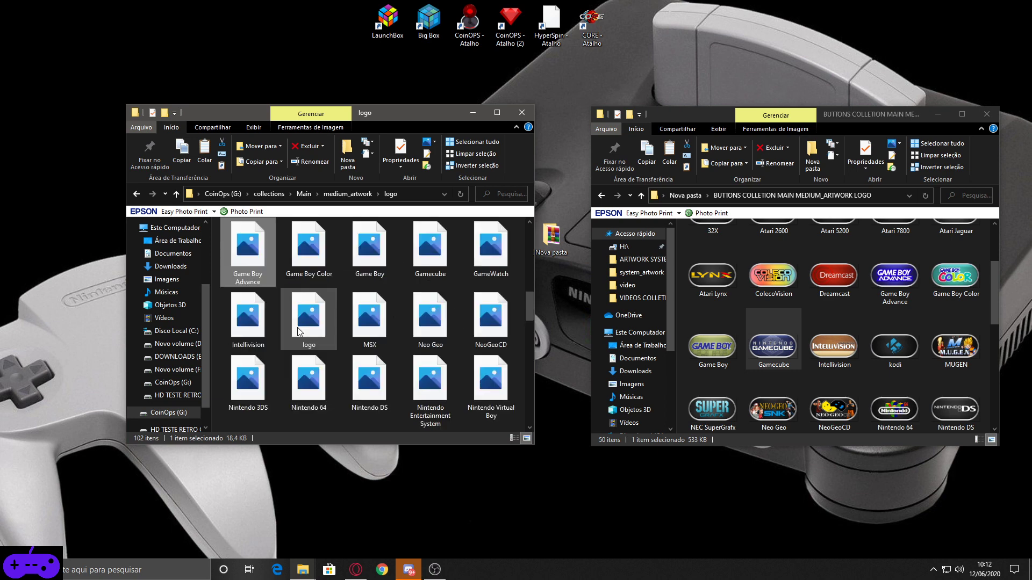
pyautogui.press('g')
pyautogui.press('g')
pyautogui.press('g')
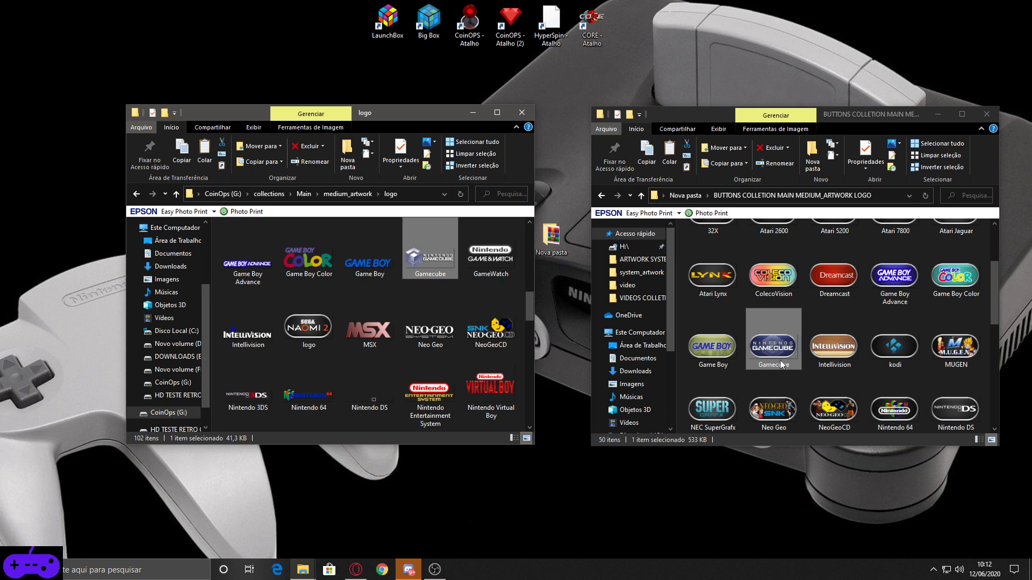
pyautogui.rightClick(446, 272)
pyautogui.click(472, 534)
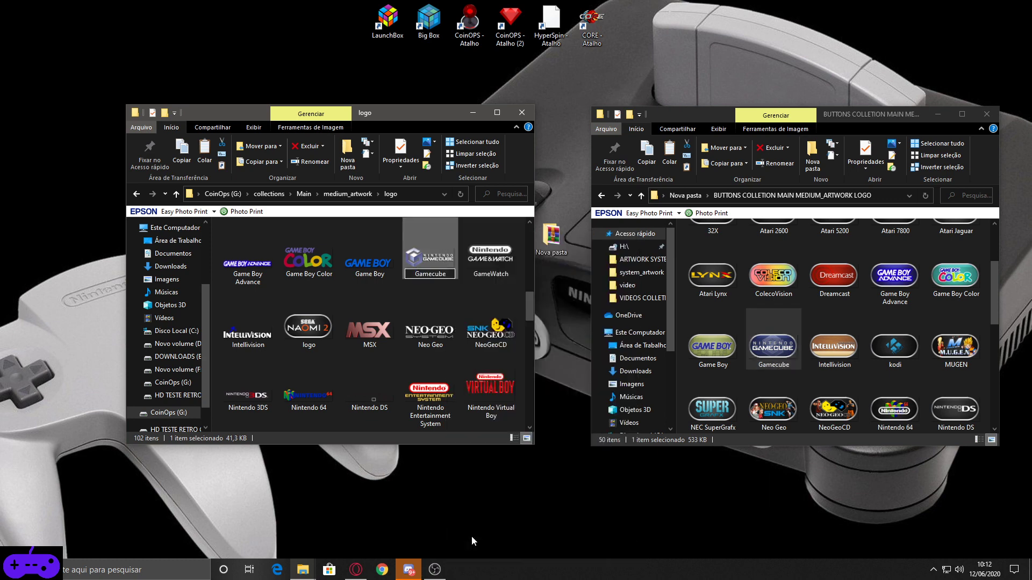
pyautogui.write('55')
pyautogui.press('Return')
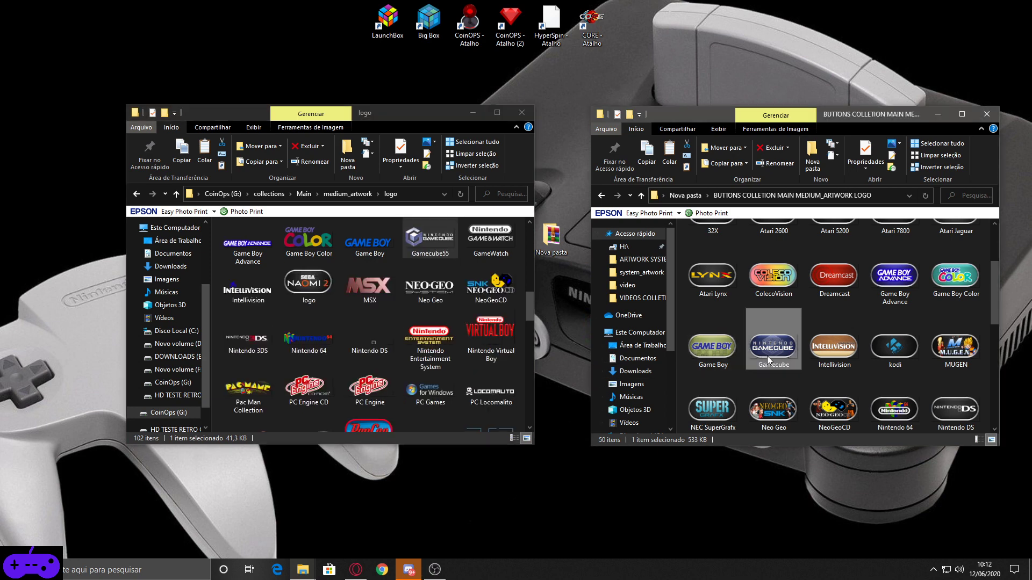
# Step: Copy the Gamecube button image from the pack into Main's medium_artwork logo folder
pyautogui.rightClick(766, 356)
pyautogui.click(790, 292)
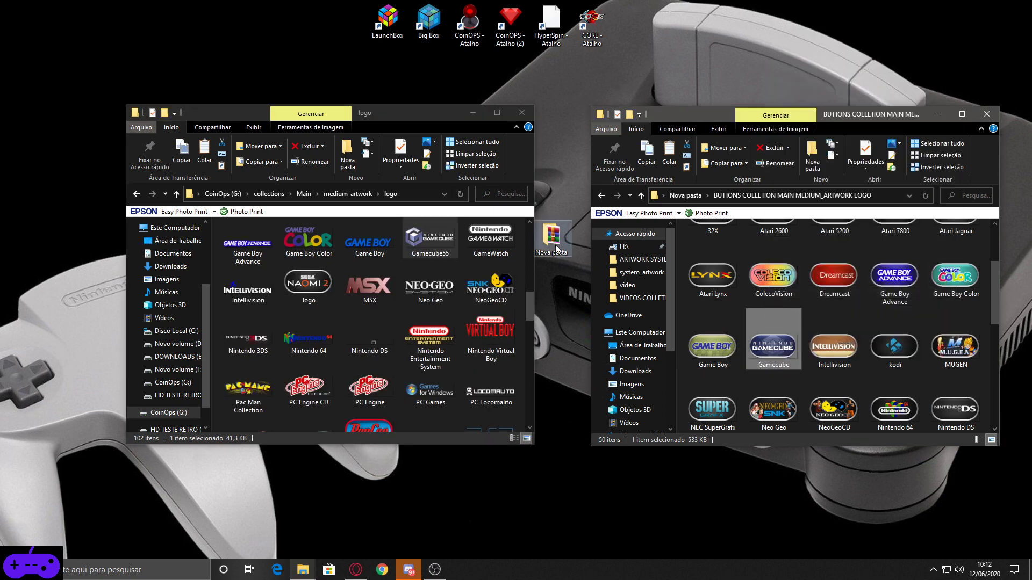
pyautogui.rightClick(404, 266)
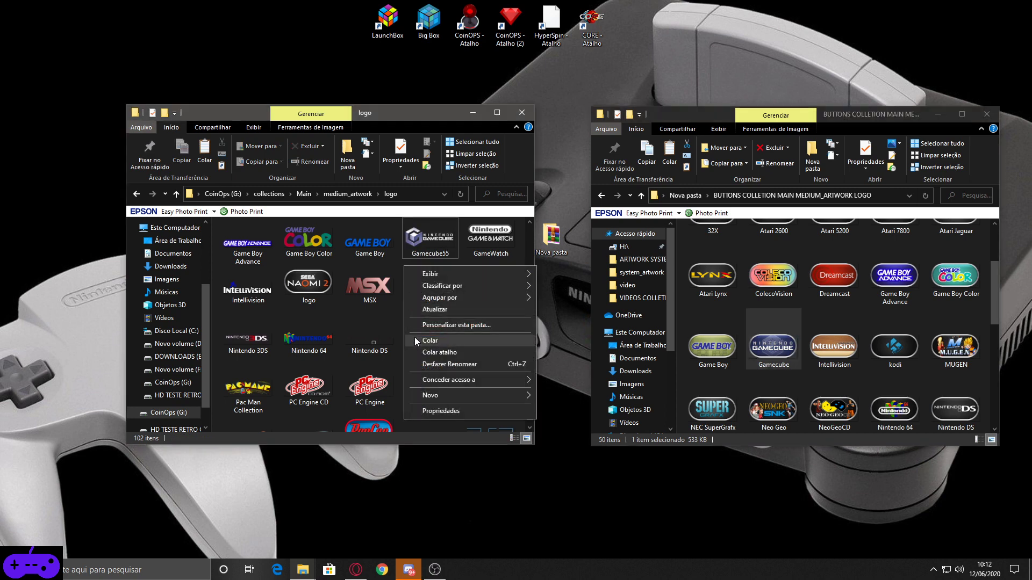
pyautogui.click(415, 340)
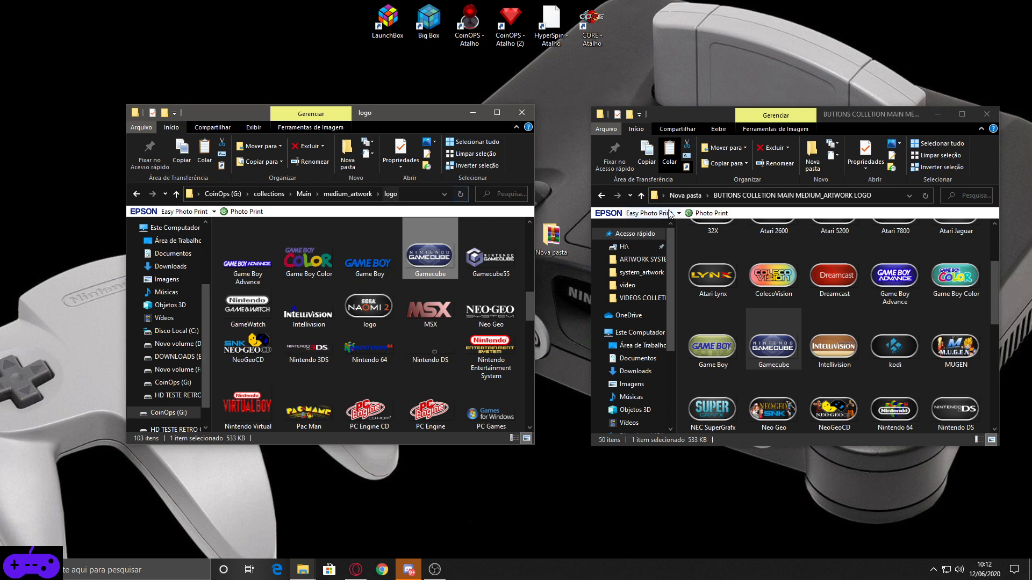
# Step: Select the Gamecube image in the pack's PROMO COLLETION MAIN MEDIUM_ARTWORK PROMO folder and open the promo folder in Main's medium_artwork
pyautogui.click(603, 200)
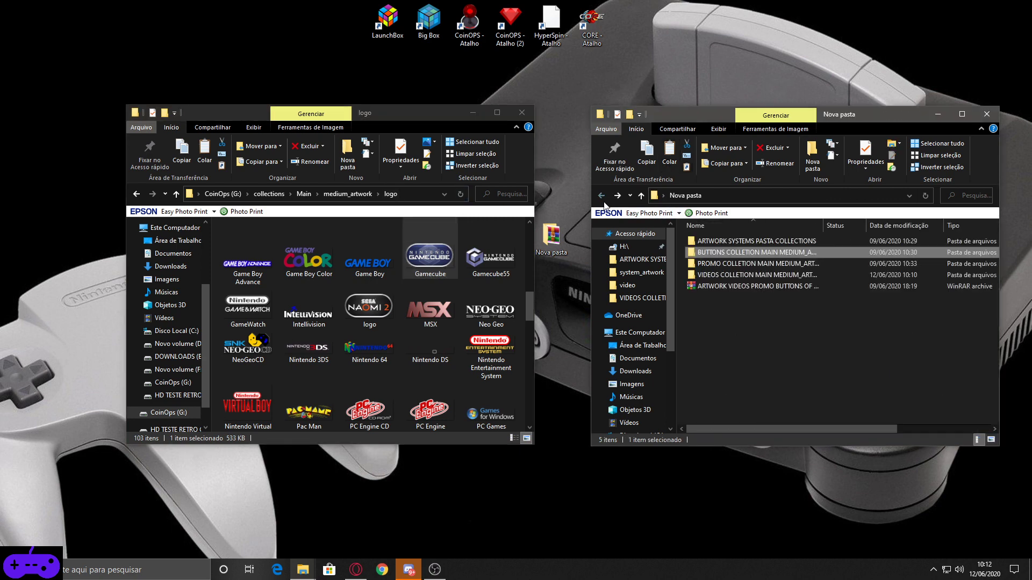
pyautogui.click(135, 191)
pyautogui.click(731, 264)
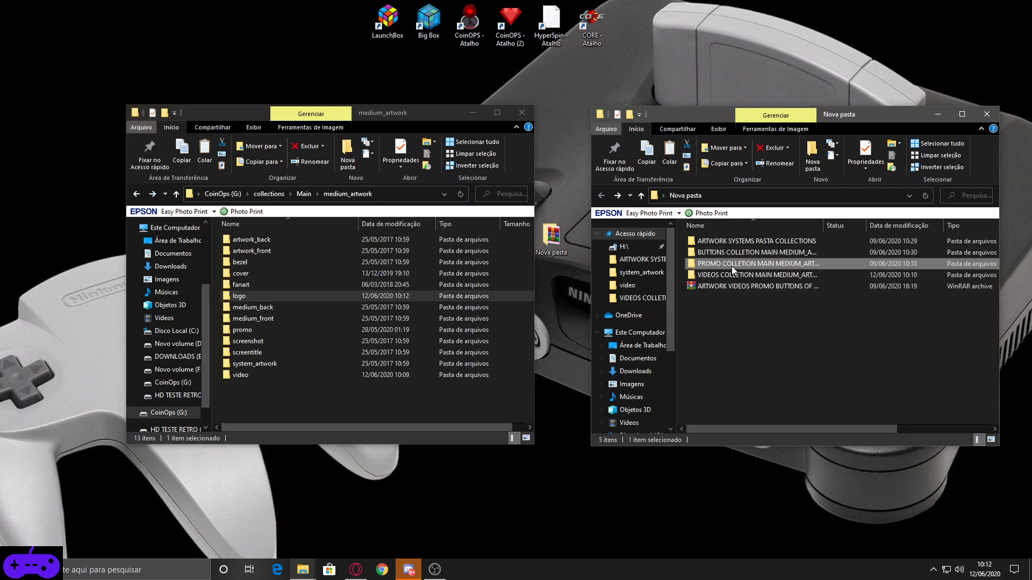
pyautogui.doubleClick(731, 266)
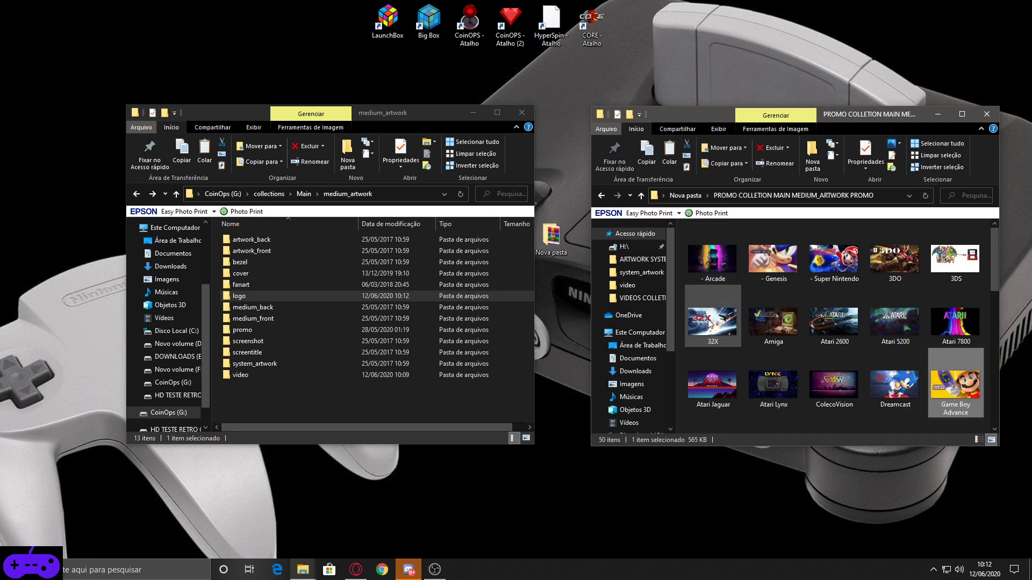
pyautogui.press('Right')
pyautogui.press('Right')
pyautogui.press('Right')
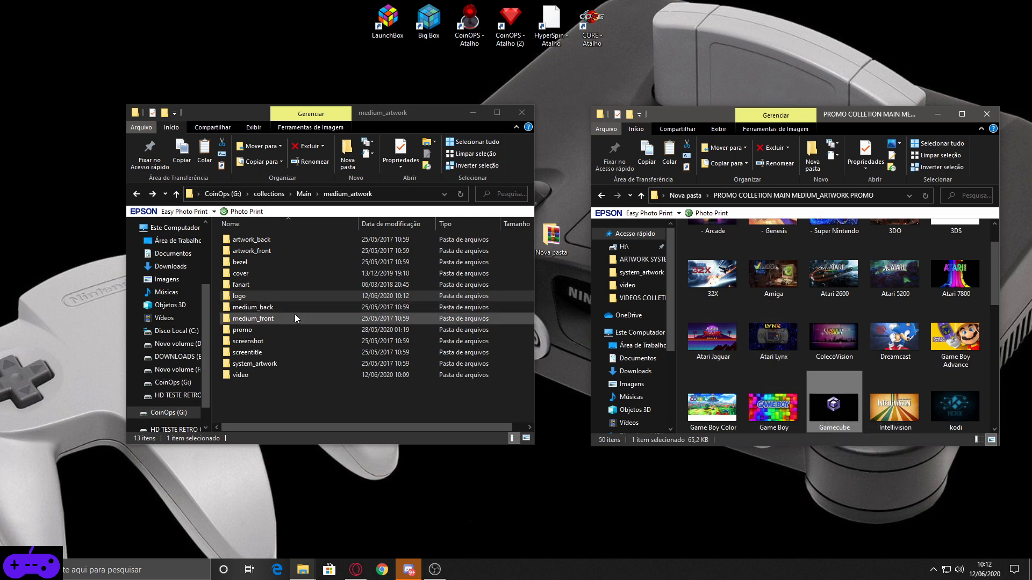
pyautogui.doubleClick(257, 330)
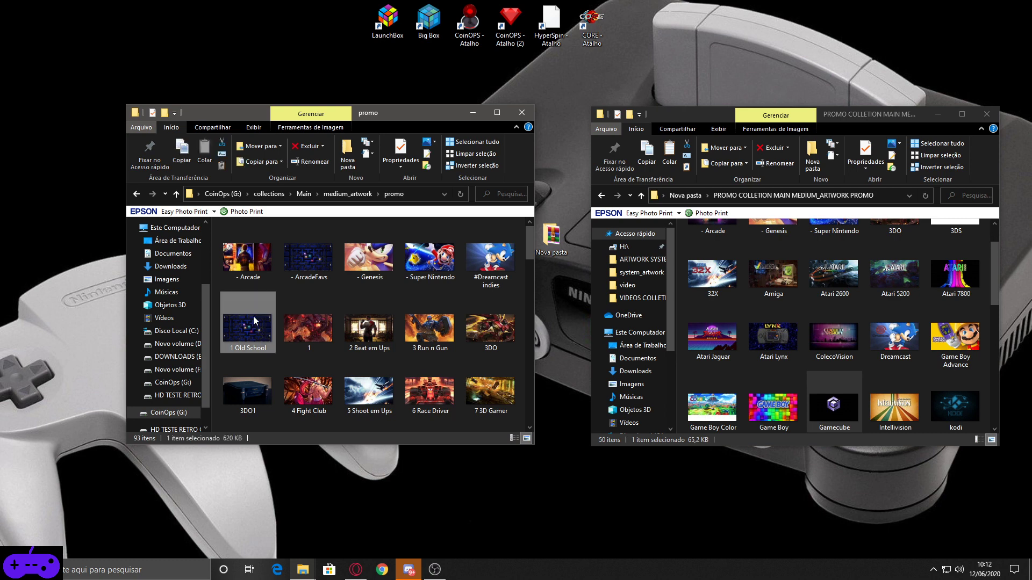
# Step: Find the existing Gamecube image in Main's medium_artwork promo folder and rename it as Gamecube55
pyautogui.press('g')
pyautogui.press('Right')
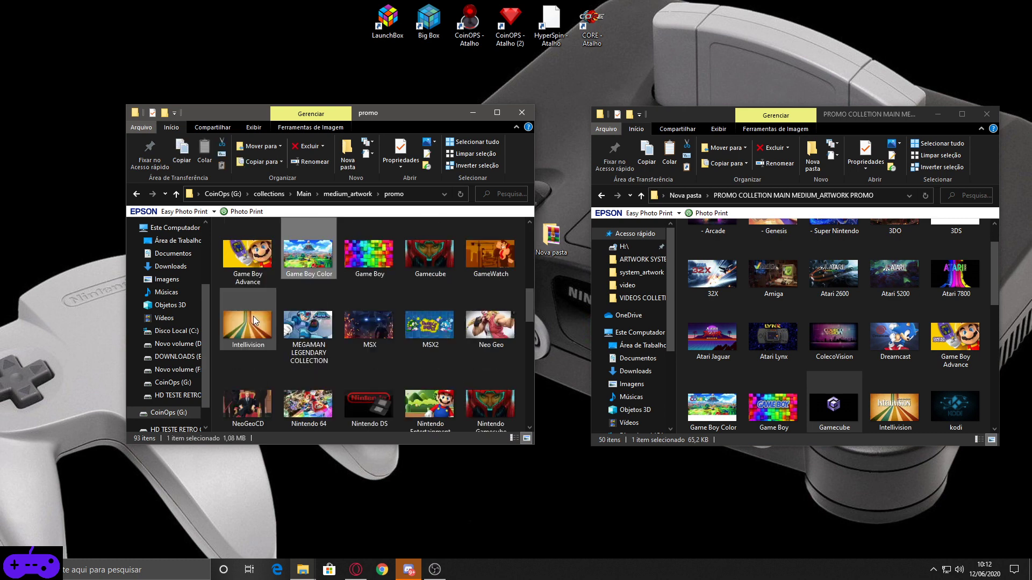
pyautogui.press('Left')
pyautogui.press('Right')
pyautogui.press('Right')
pyautogui.press('Right')
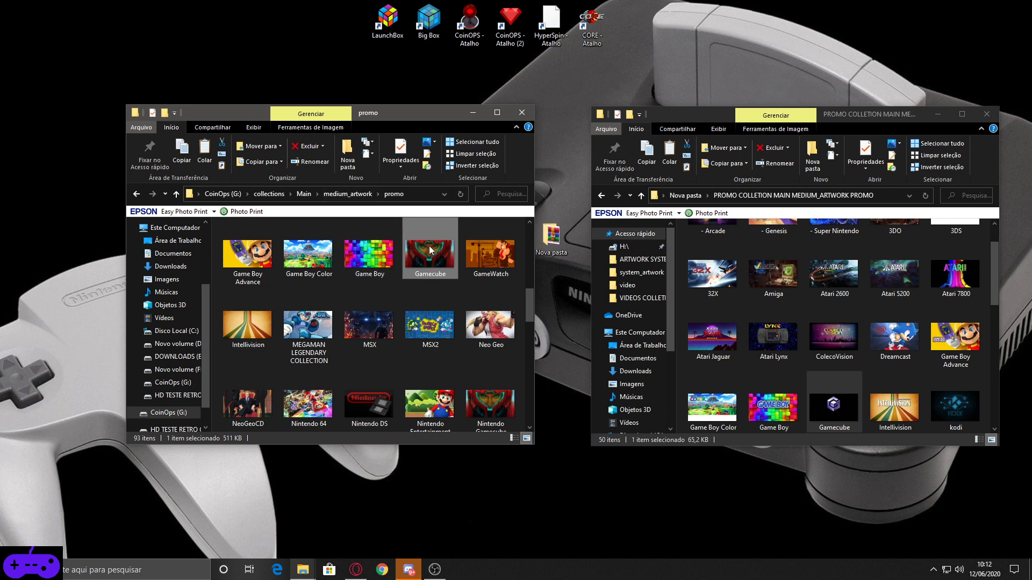
pyautogui.moveTo(429, 246)
pyautogui.click(835, 422)
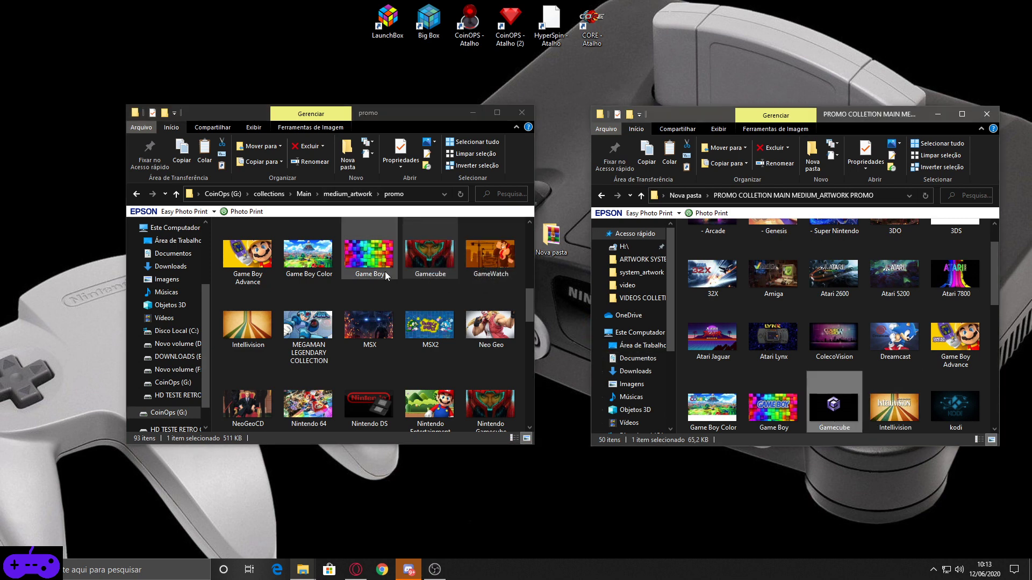
pyautogui.click(423, 266)
pyautogui.rightClick(425, 272)
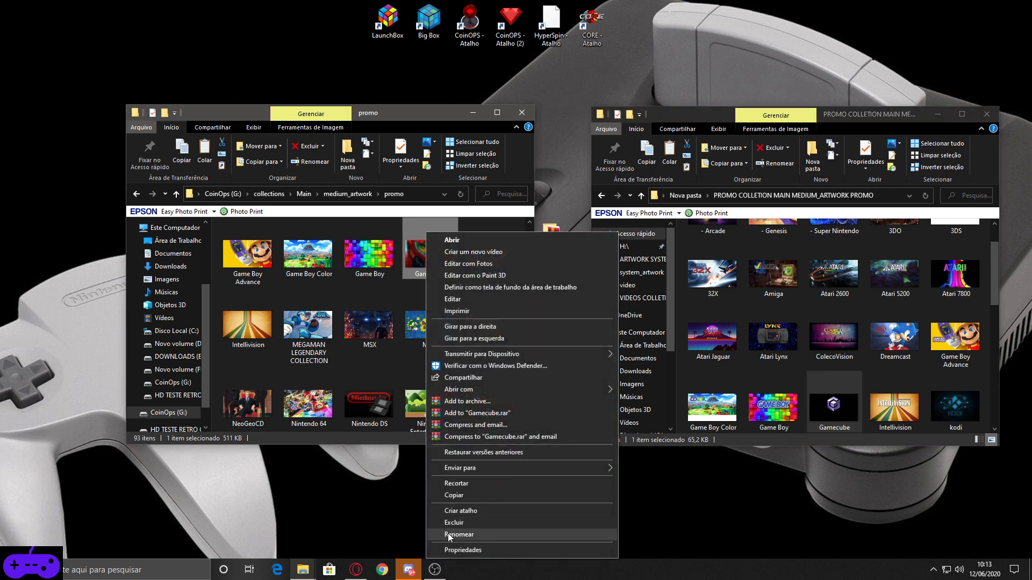
pyautogui.click(448, 533)
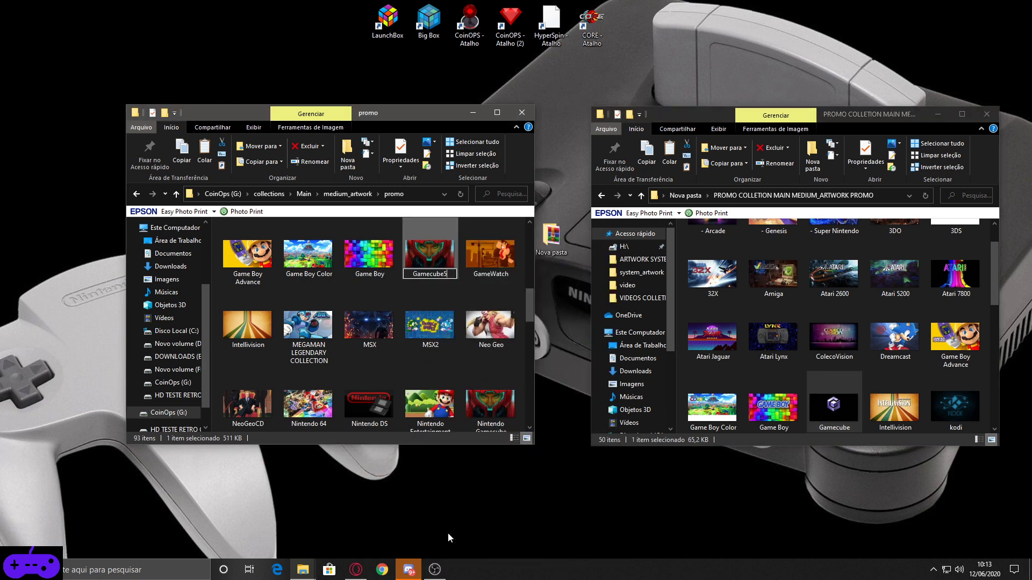
pyautogui.write('55')
pyautogui.press('Return')
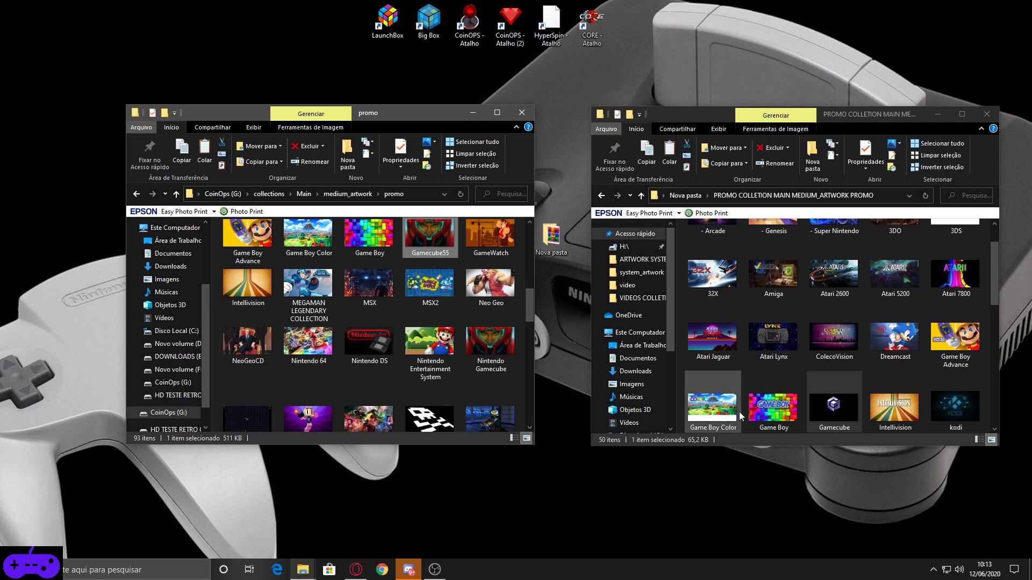
# Step: Copy the Gamecube image from the pack's promo folder into Main's medium_artwork promo folder
pyautogui.rightClick(822, 421)
pyautogui.click(921, 357)
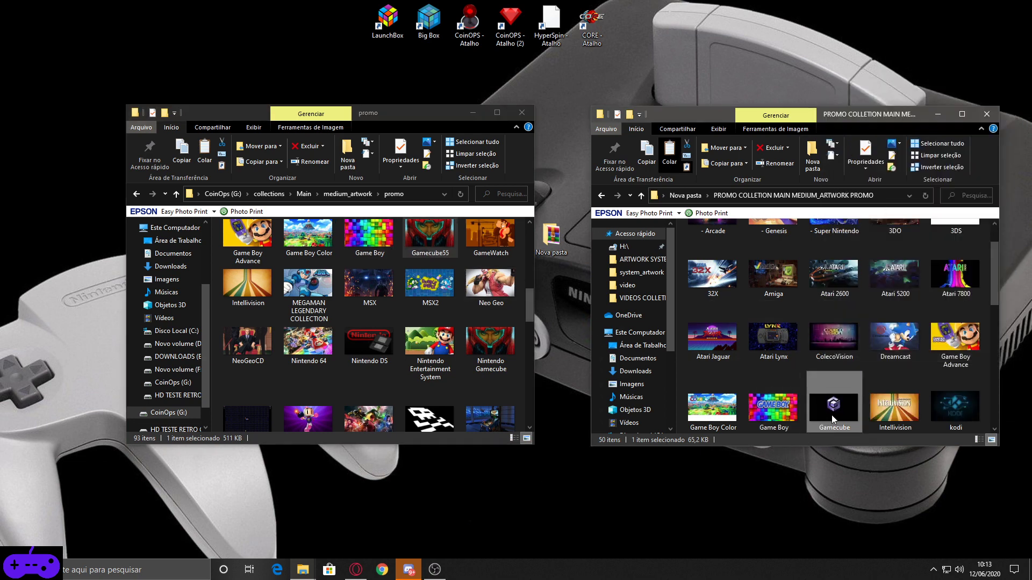
pyautogui.moveTo(820, 430)
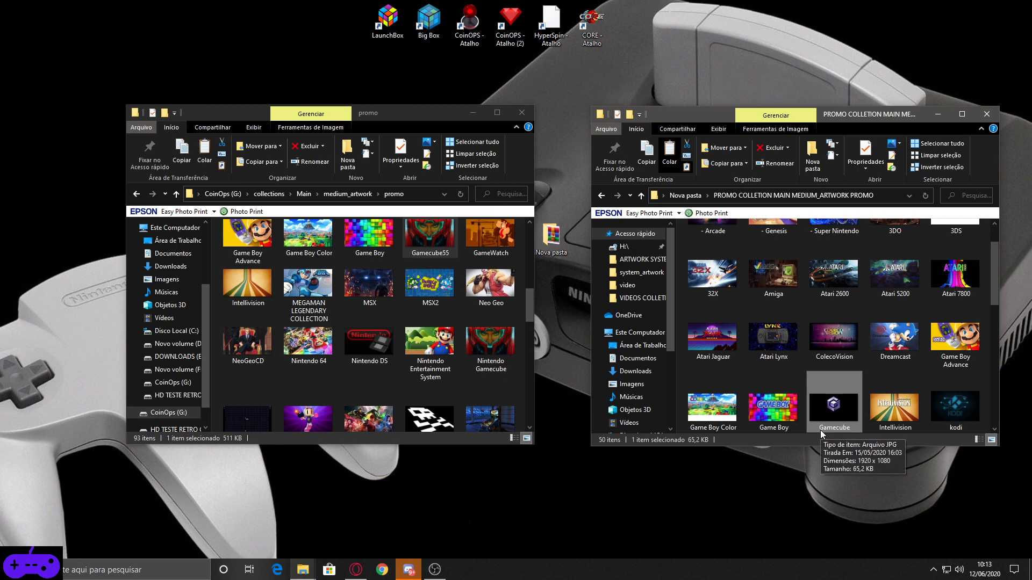
pyautogui.click(398, 263)
pyautogui.rightClick(398, 263)
pyautogui.click(411, 338)
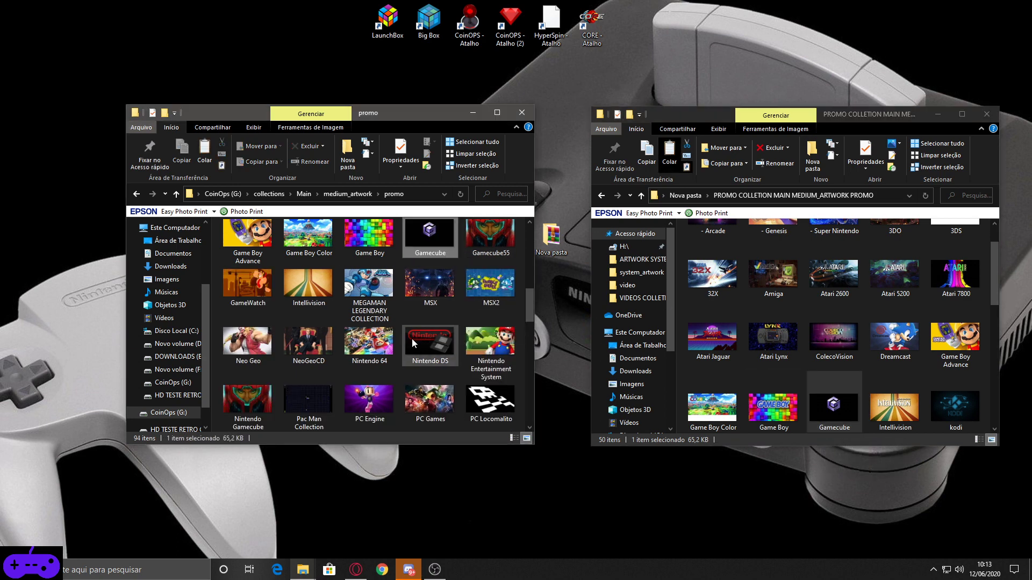
# Step: Open the pack's VIDEOS COLLETION MAIN MEDIUM_ARTWORK VIDEOS folder and the video folder in Main's medium_artwork
pyautogui.click(137, 194)
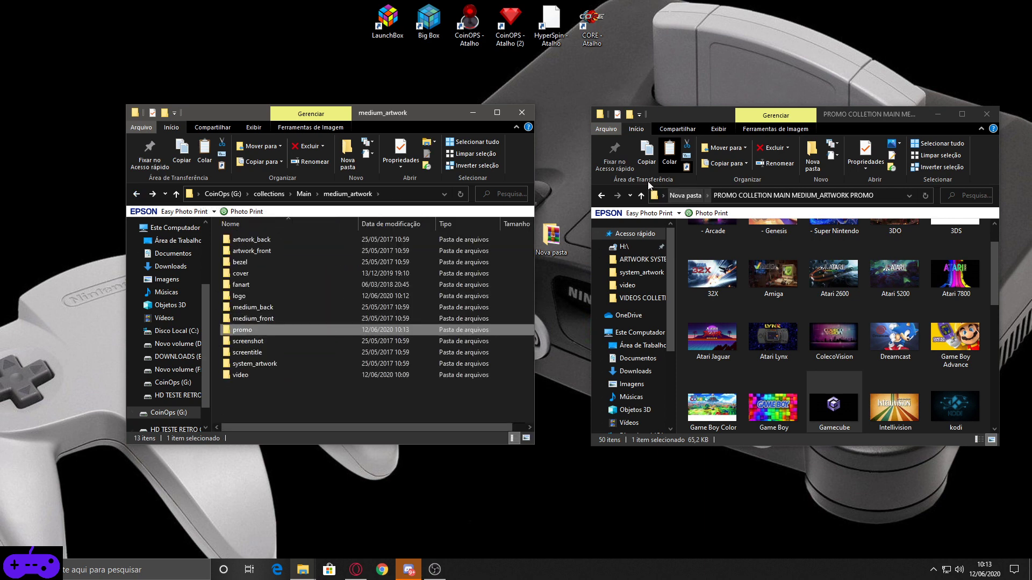
pyautogui.click(601, 197)
pyautogui.doubleClick(727, 273)
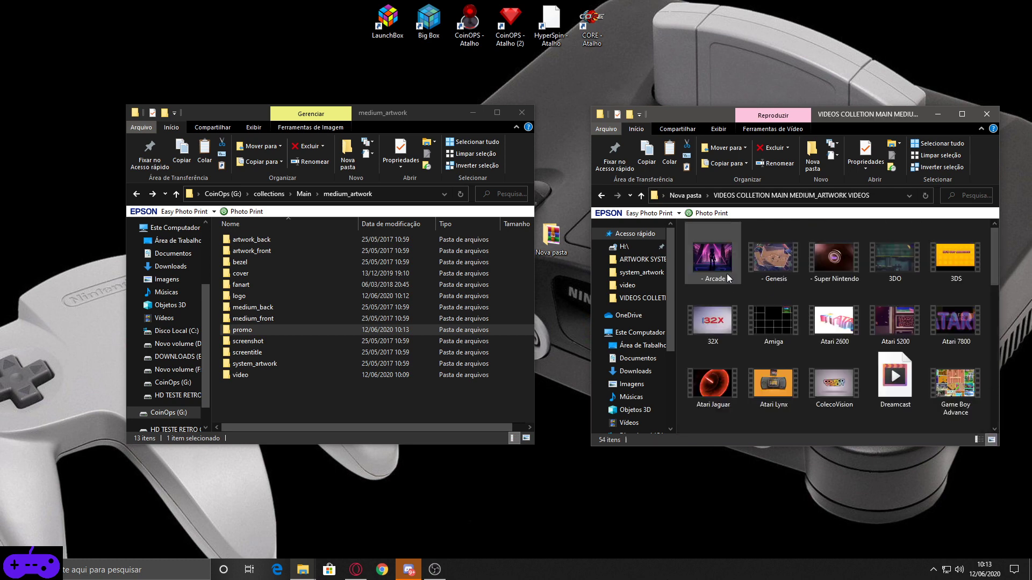
pyautogui.doubleClick(257, 376)
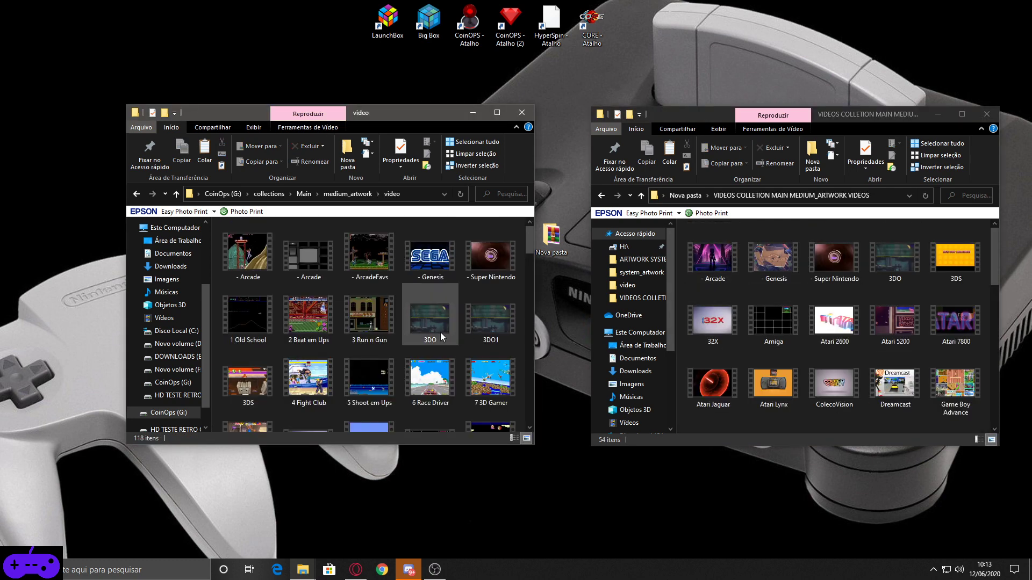
# Step: Find the existing Gamecube video in Main's video folder, preview it full screen in VLC media player and close the player
pyautogui.click(362, 317)
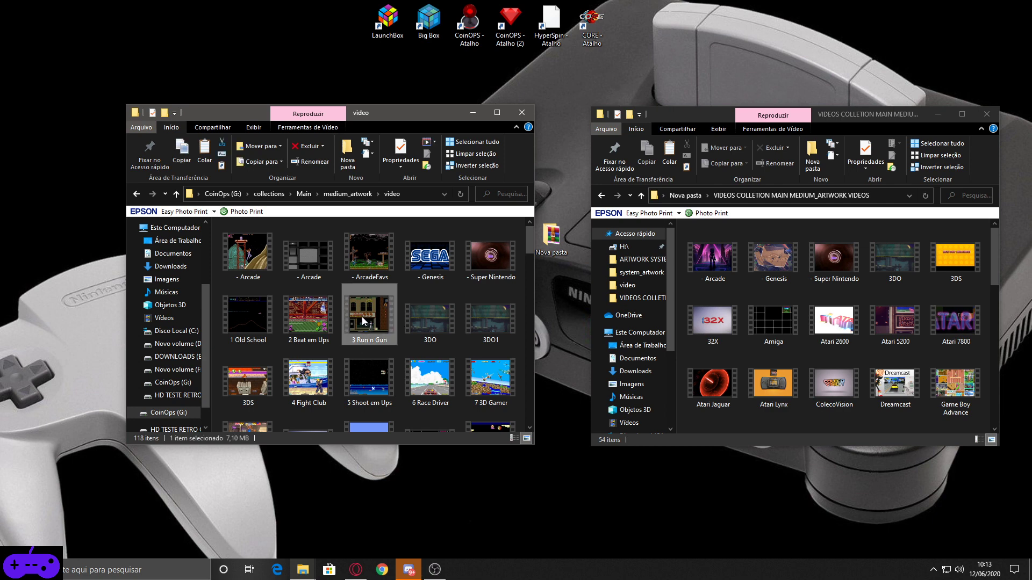
pyautogui.press('g')
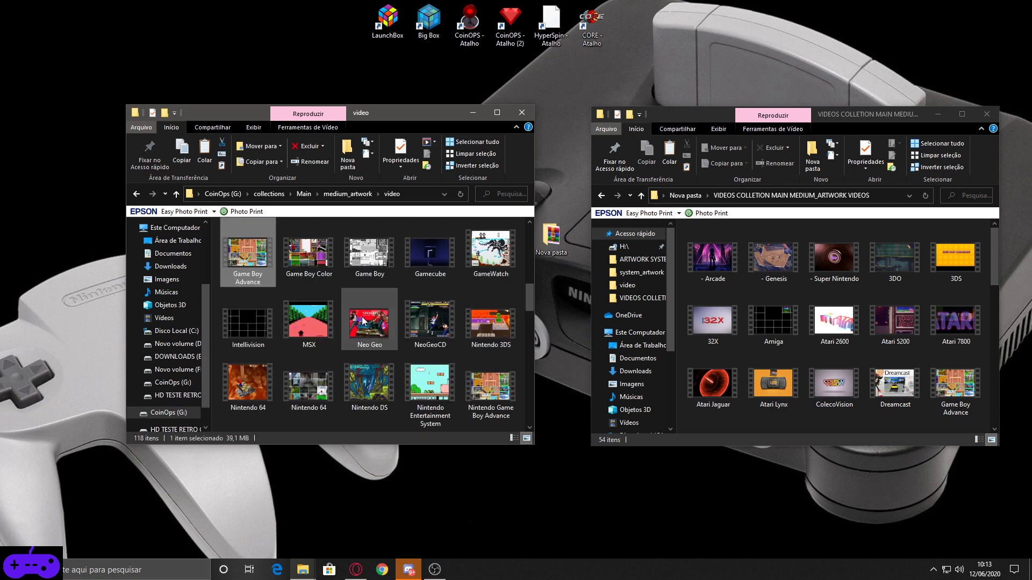
pyautogui.rightClick(428, 271)
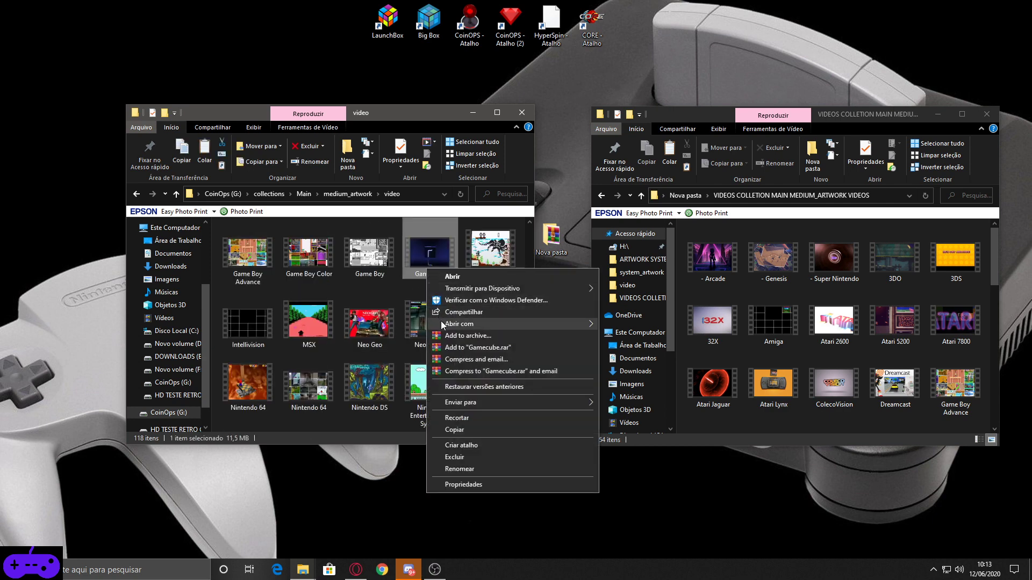
pyautogui.moveTo(441, 324)
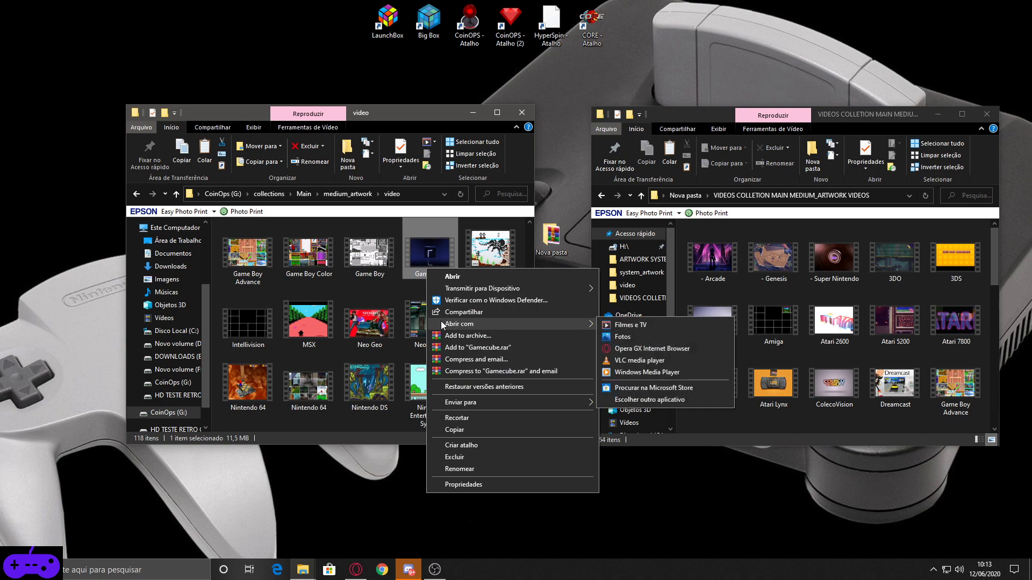
pyautogui.click(663, 362)
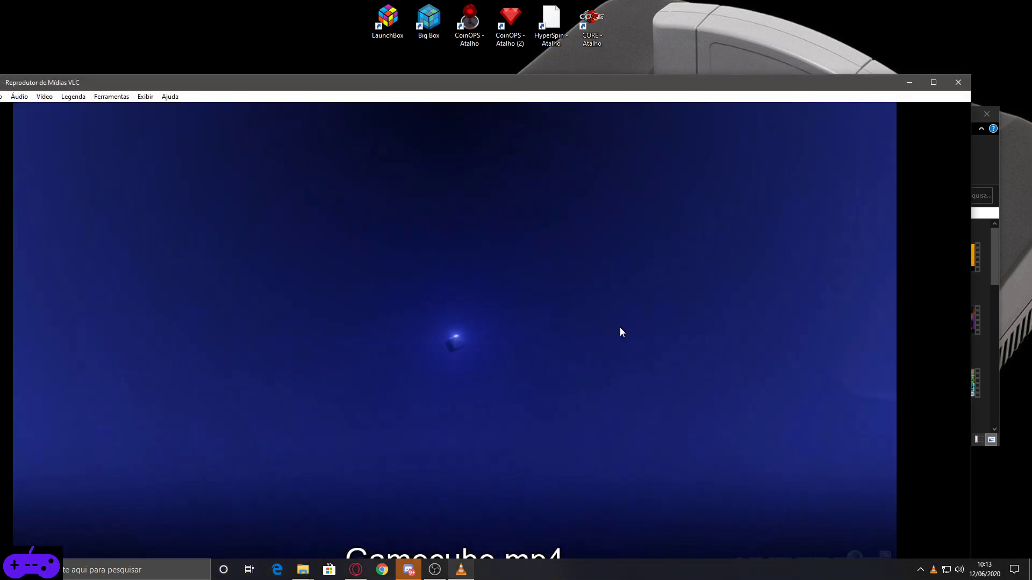
pyautogui.doubleClick(620, 327)
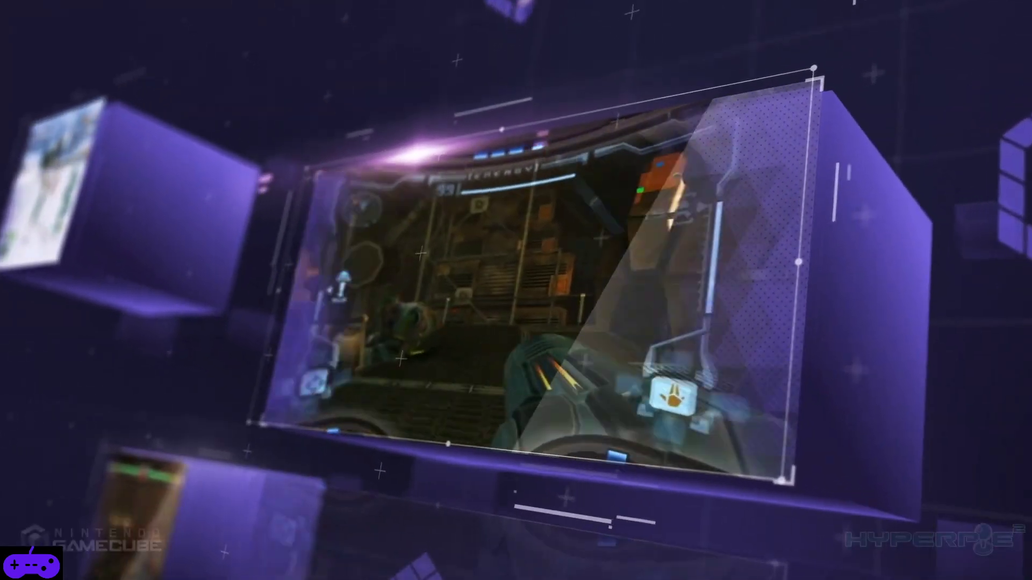
pyautogui.press('Escape')
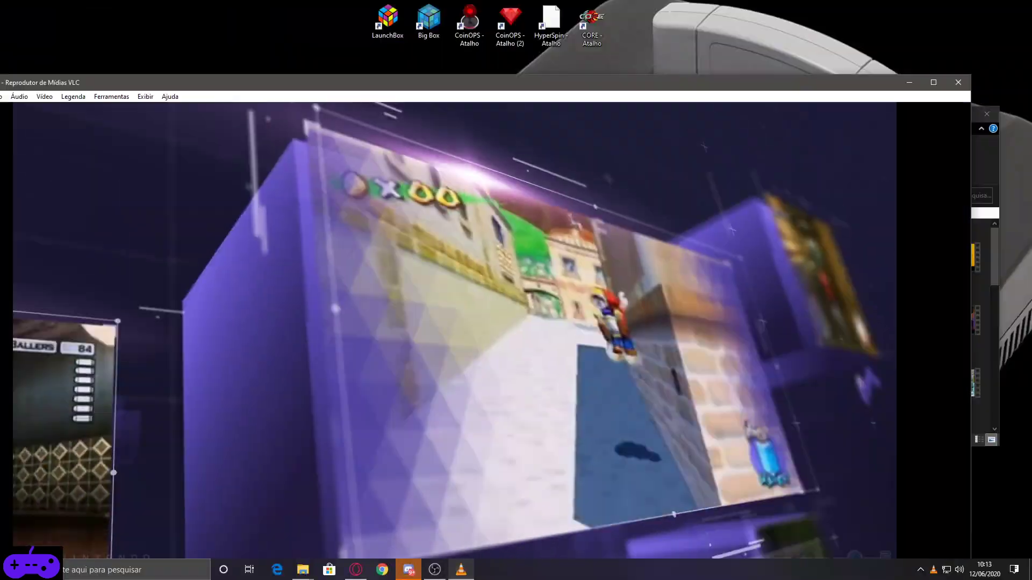
pyautogui.click(959, 82)
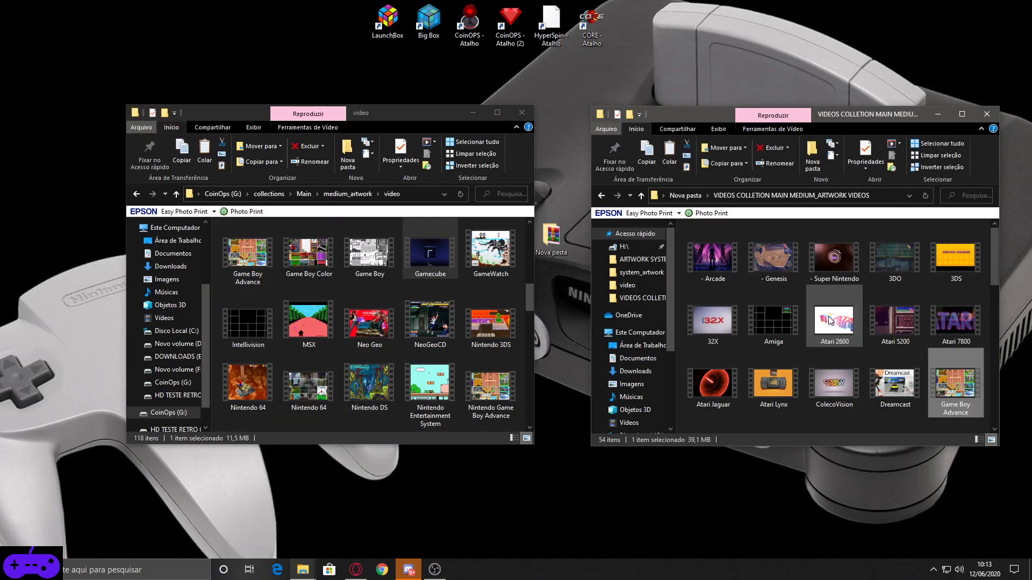
# Step: Find the pack's Gamecube video and preview it in VLC media player to compare it with the one in Main's video folder
pyautogui.press('Down')
pyautogui.press('Left')
pyautogui.press('Left')
pyautogui.press('Left')
pyautogui.press('Left')
pyautogui.press('Right')
pyautogui.press('Right')
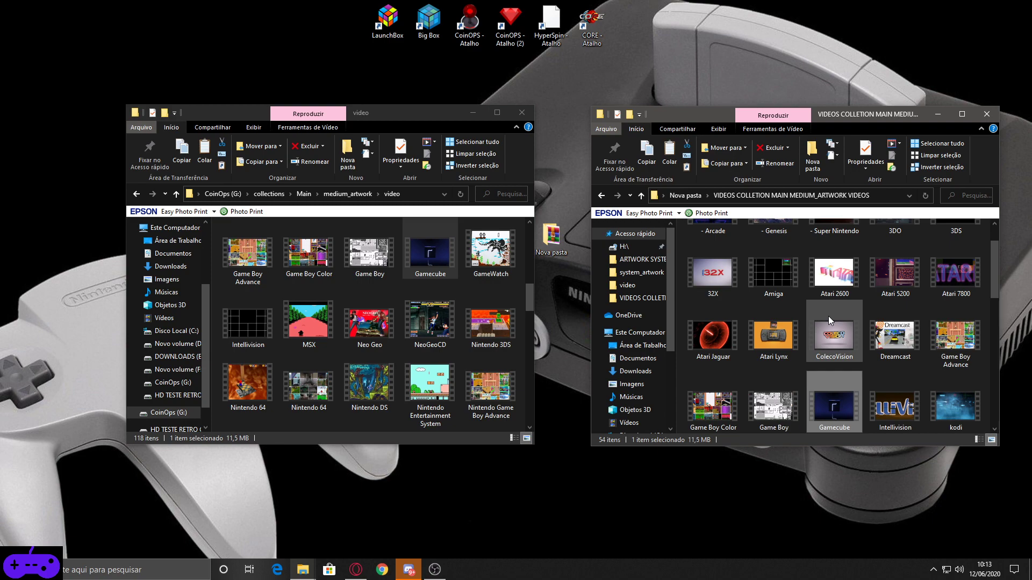
pyautogui.rightClick(844, 413)
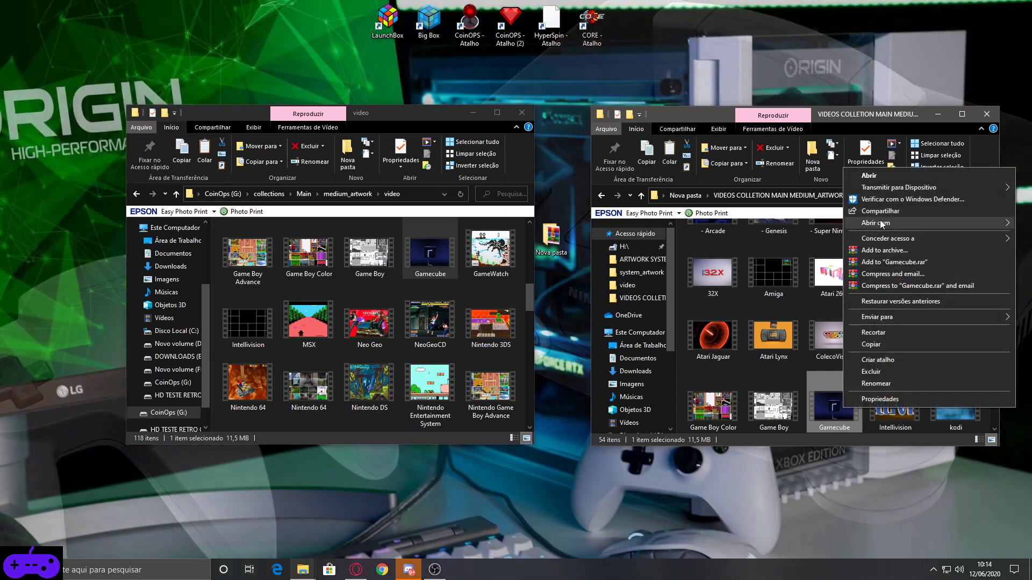
pyautogui.moveTo(879, 223)
pyautogui.click(762, 263)
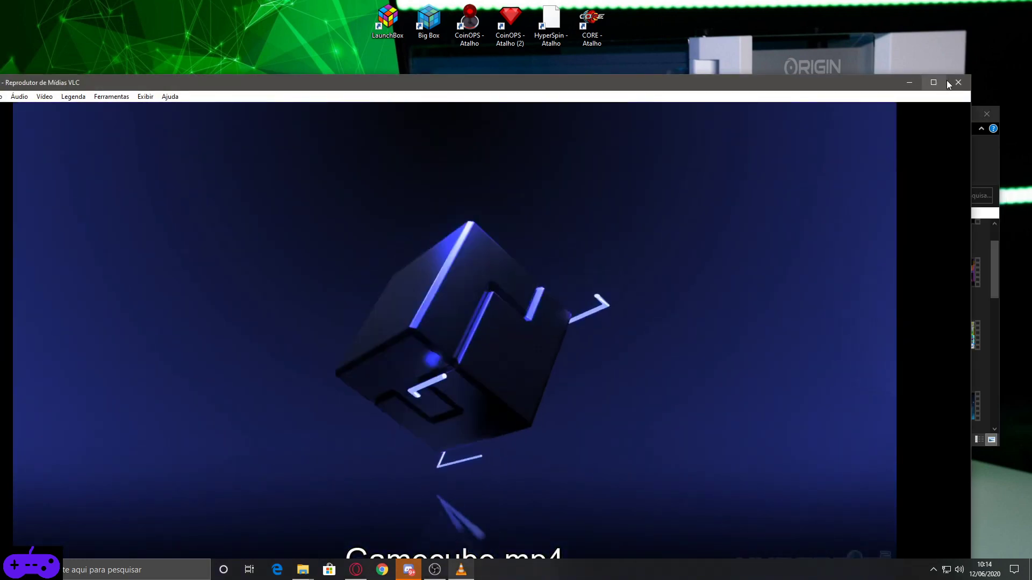
pyautogui.click(948, 84)
pyautogui.click(421, 277)
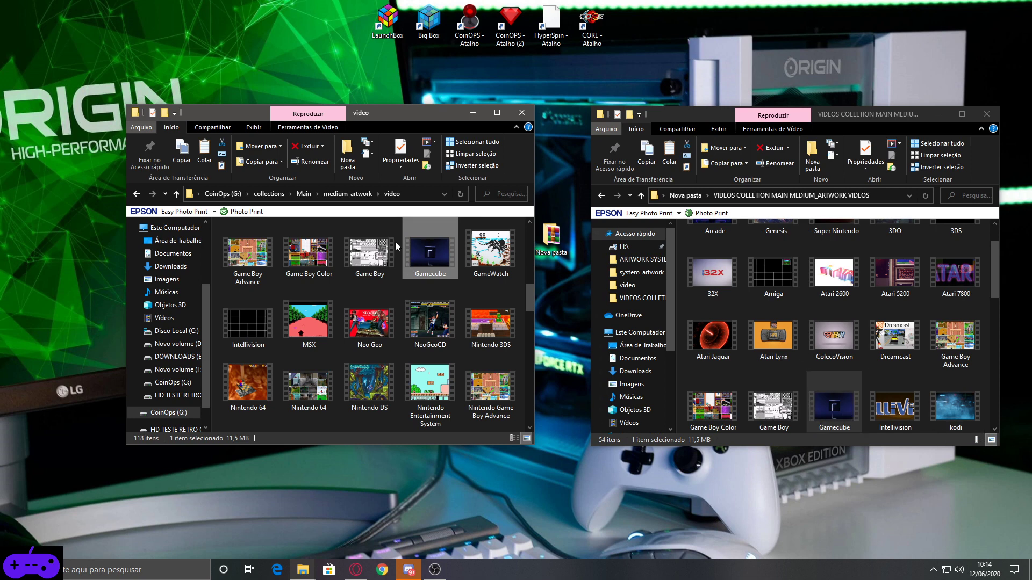
# Step: Launch CoinOPS from the desktop and browse the system wheel to Nintendo Gamecube to check its new logo, promo image and video
pyautogui.click(467, 46)
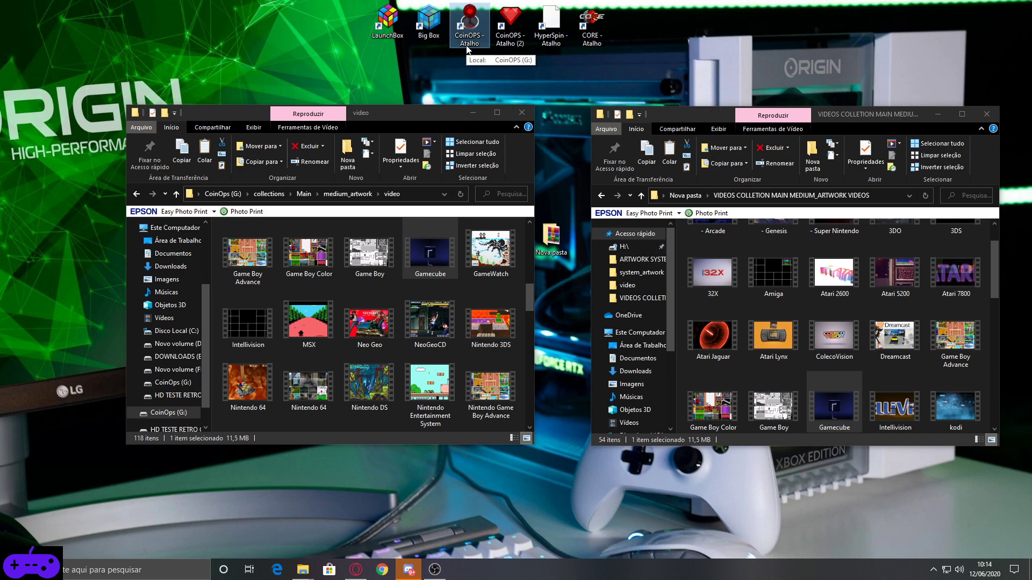
pyautogui.doubleClick(468, 45)
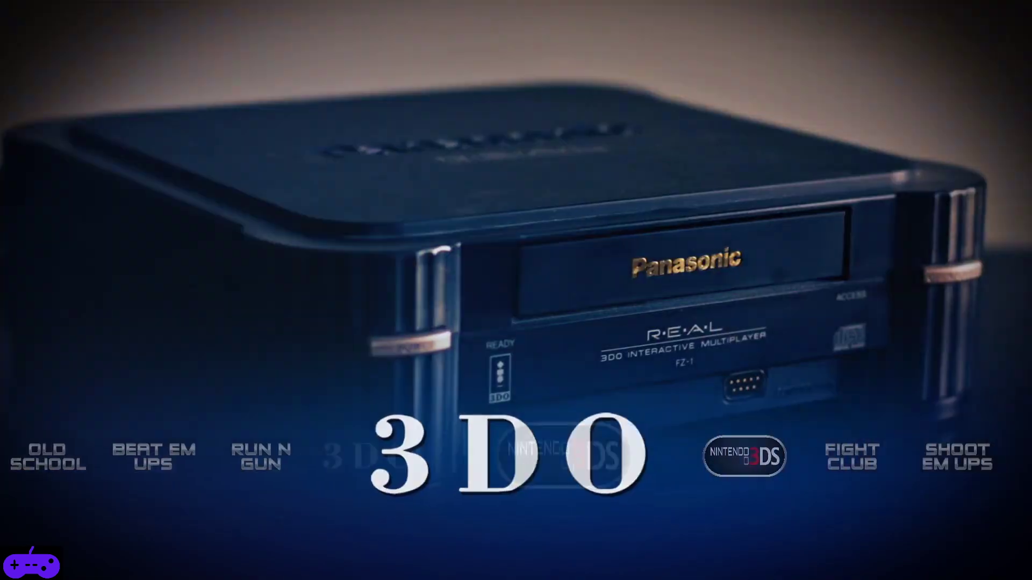
pyautogui.press('Right')
pyautogui.press('Right')
pyautogui.press('Right')
pyautogui.press('Right')
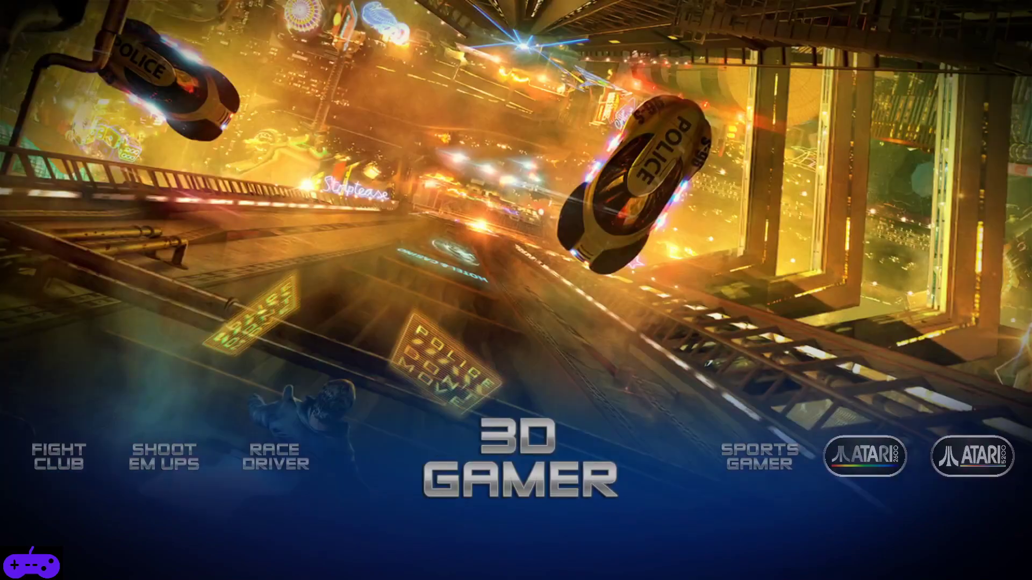
pyautogui.press('Right')
pyautogui.press('Right')
pyautogui.press('Right')
pyautogui.press('Right')
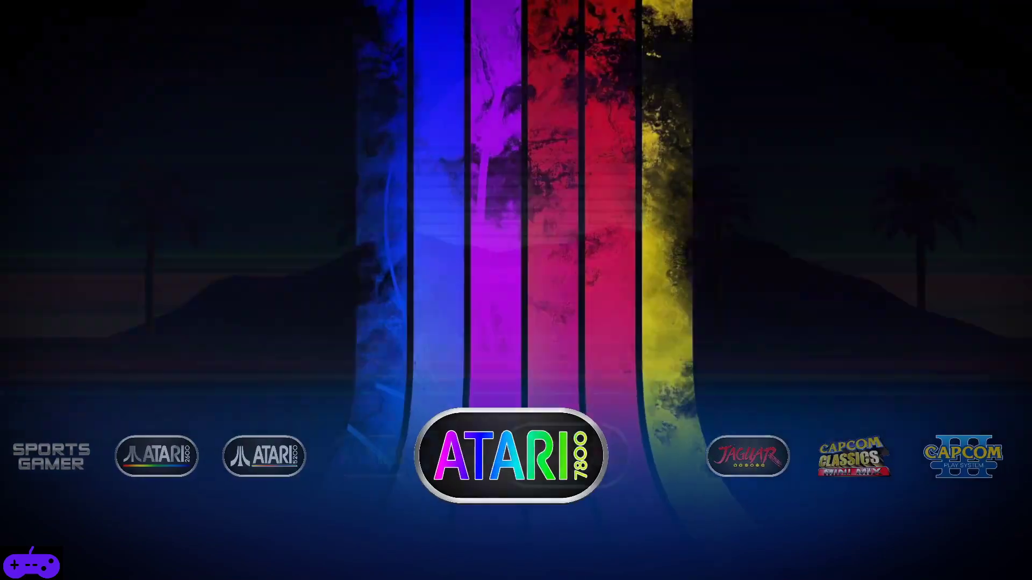
pyautogui.press('Right')
pyautogui.press('Right')
pyautogui.press('Right')
pyautogui.press('Right')
pyautogui.press('Right')
pyautogui.press('Right')
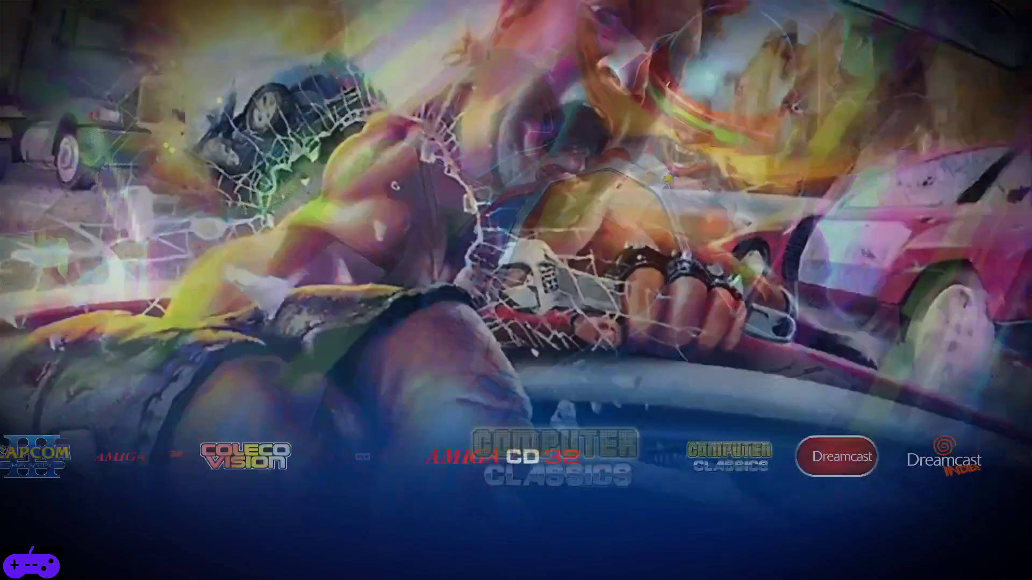
pyautogui.press('Right')
pyautogui.press('Right')
pyautogui.press('Right')
pyautogui.press('Right')
pyautogui.press('Right')
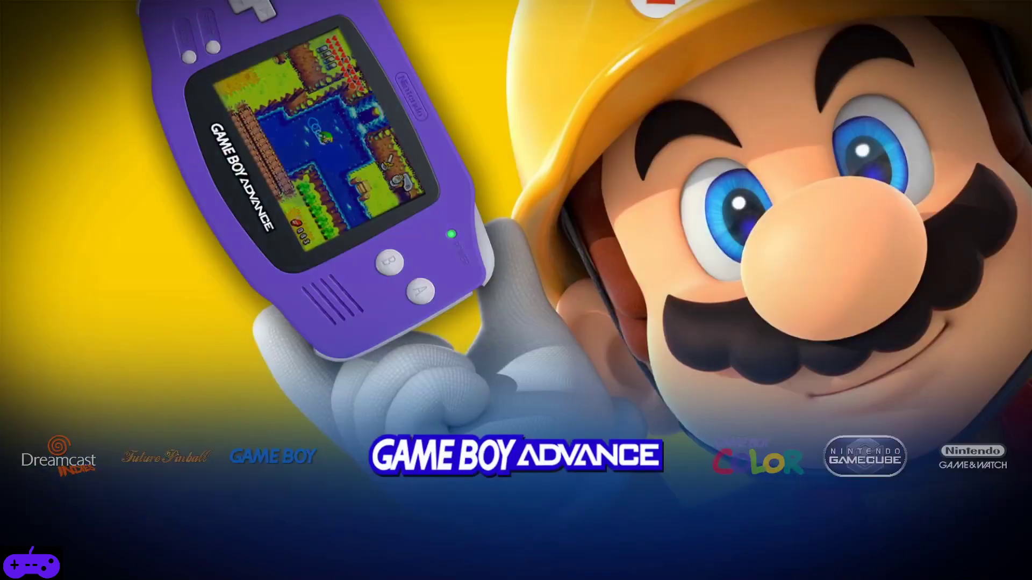
pyautogui.press('Right')
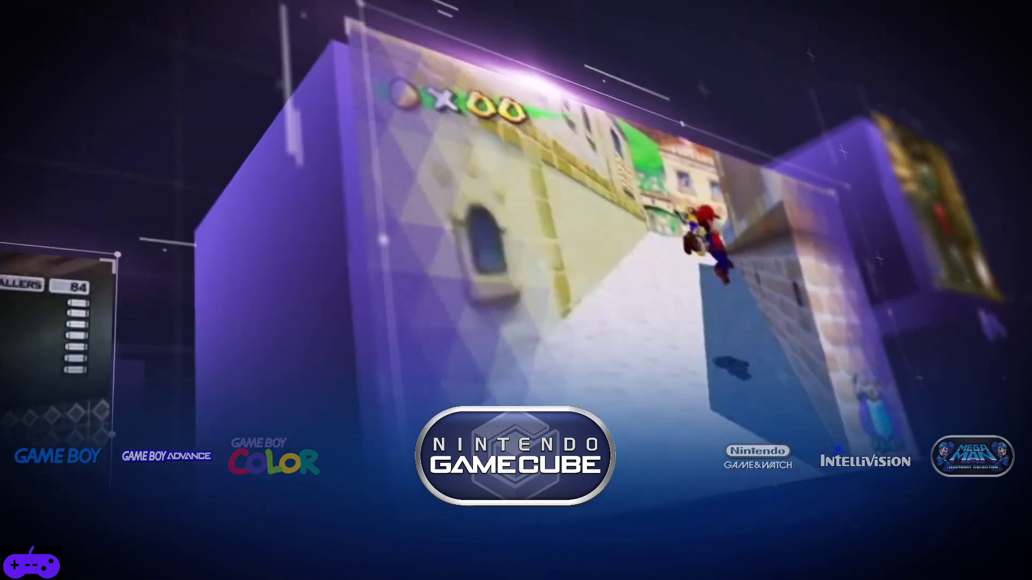
# Step: Enter the Nintendo Gamecube collection to check its artwork and game list, and exit CoinOPS
pyautogui.press('Return')
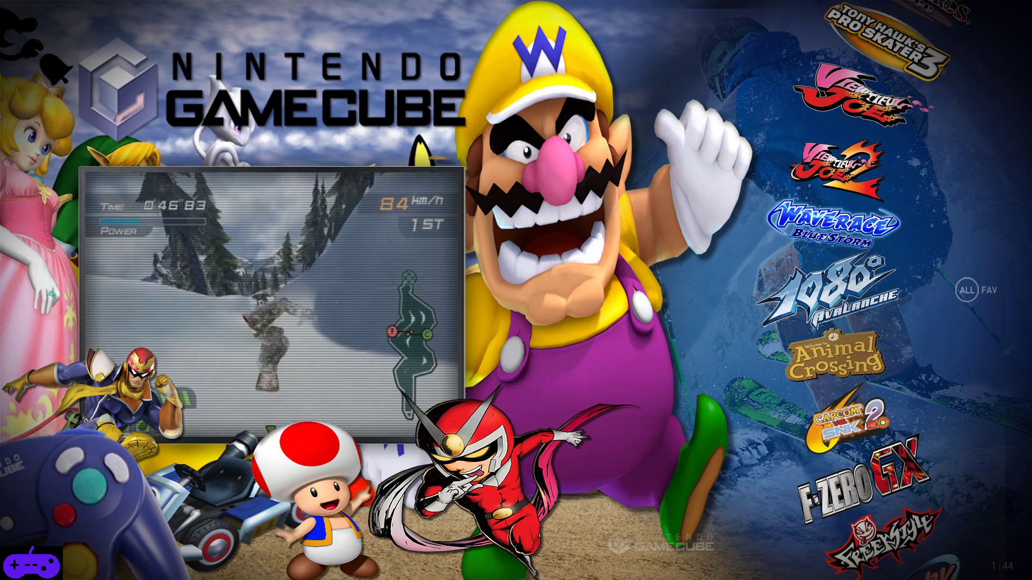
pyautogui.press('Up')
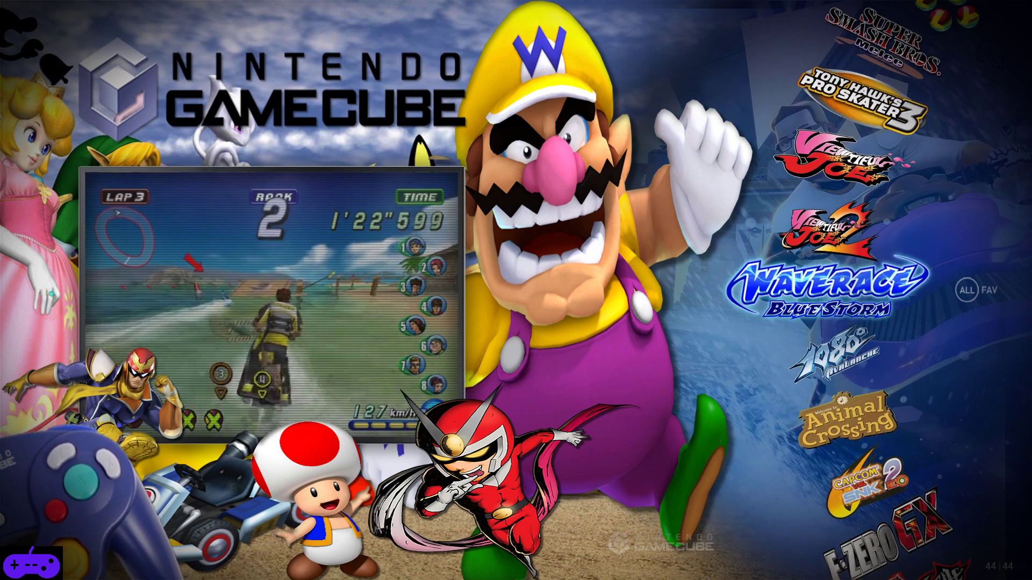
pyautogui.press('Return')
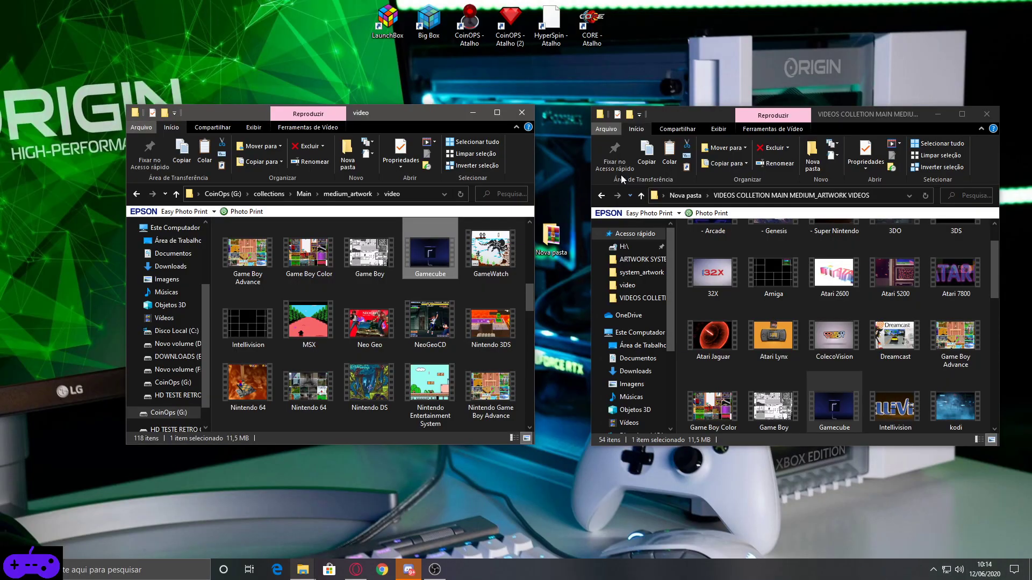
# Step: Close both file windows and switch to the retro games evolution YouTube channel in the Opera browser
pyautogui.click(528, 112)
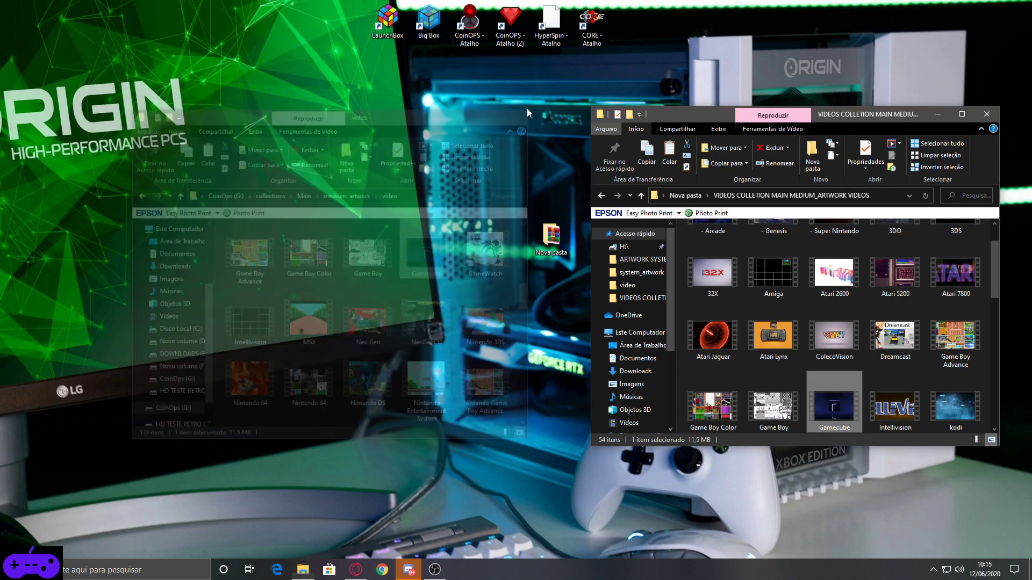
pyautogui.click(987, 115)
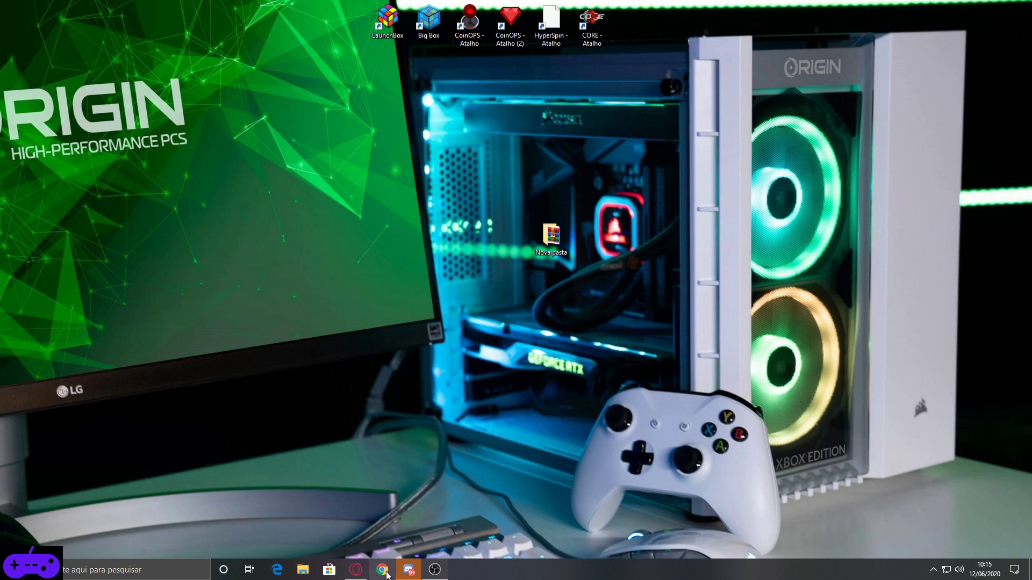
pyautogui.moveTo(403, 574)
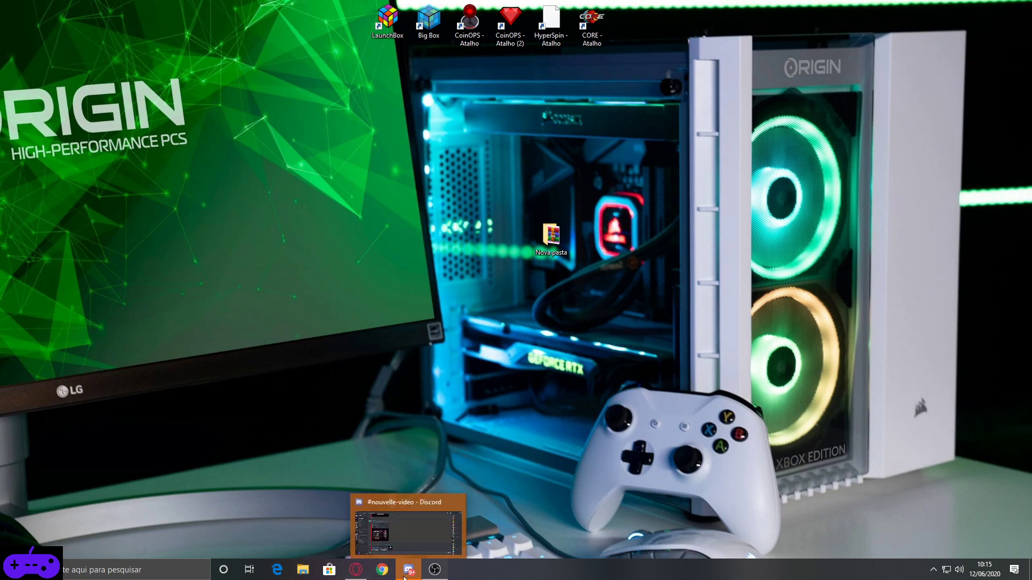
pyautogui.click(356, 570)
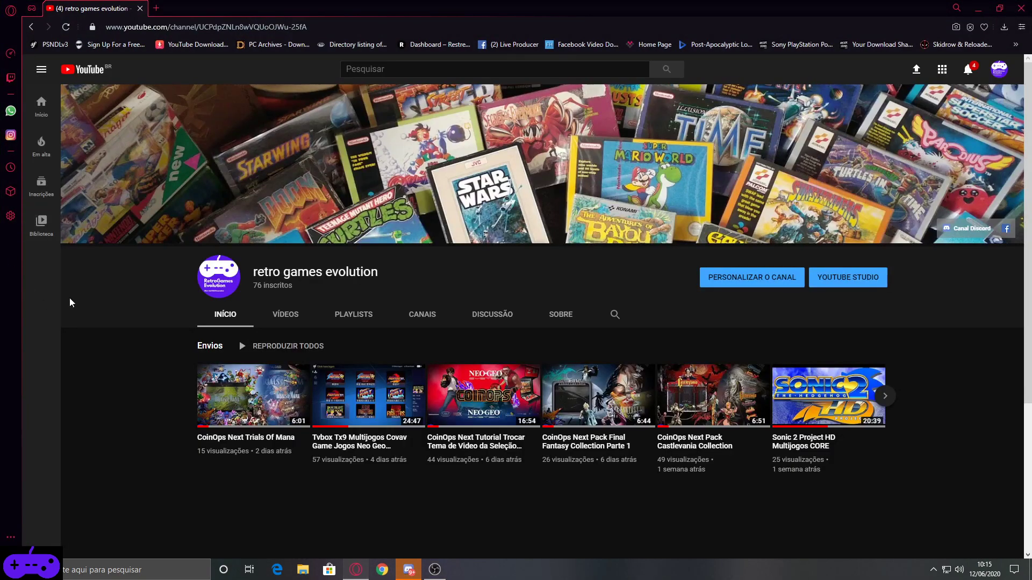